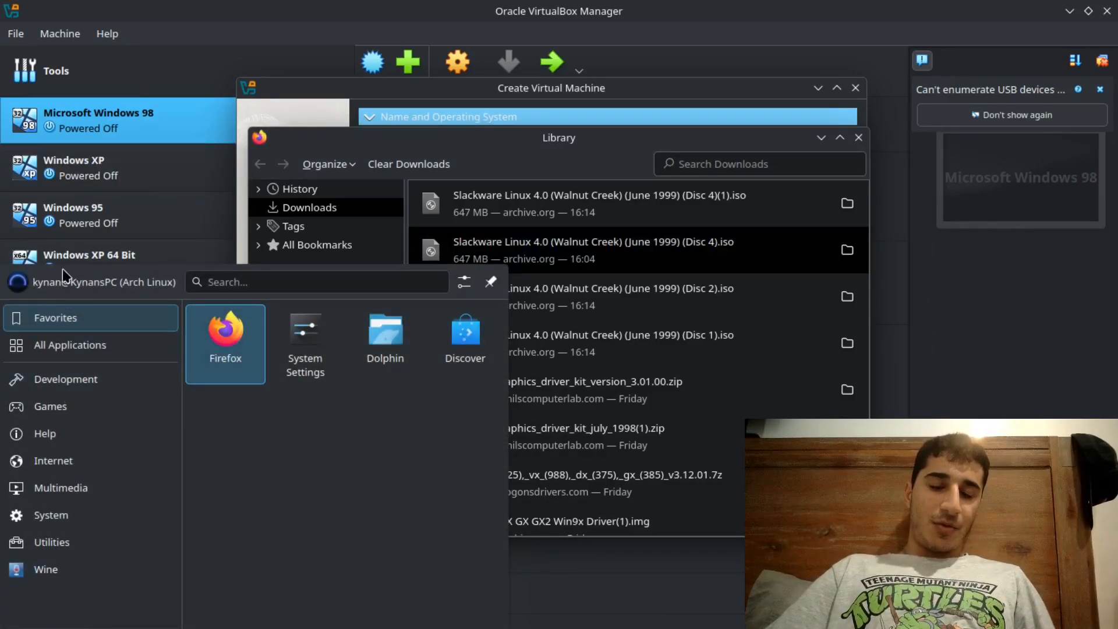
- Close the application launcher and the Firefox downloads library, and name the new virtual machine Slackware 4.0
key("Escape")
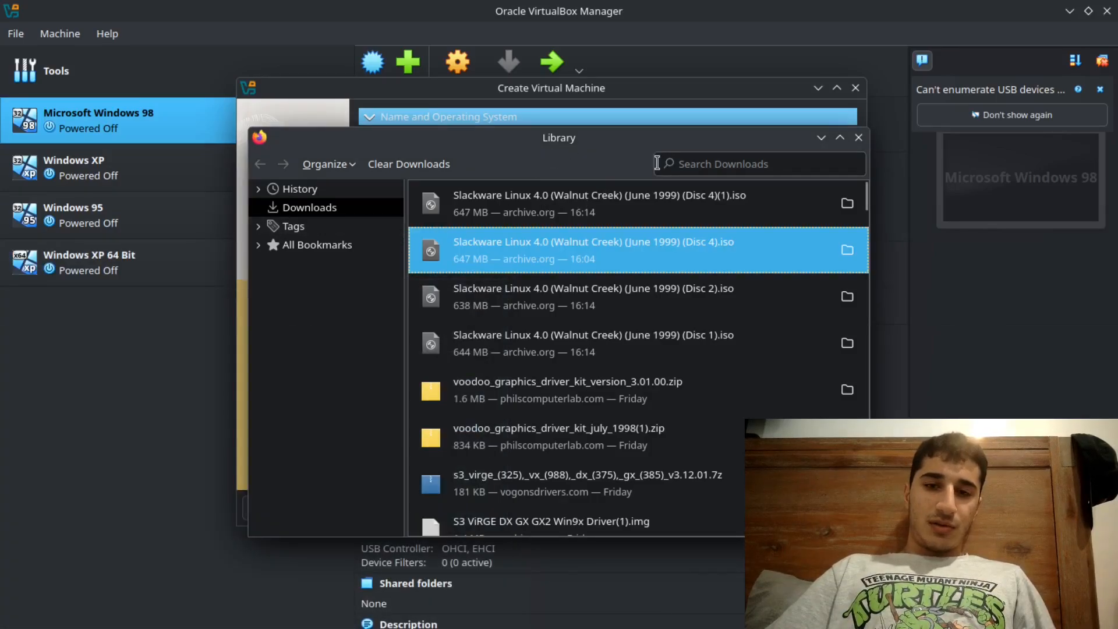
left_click(858, 138)
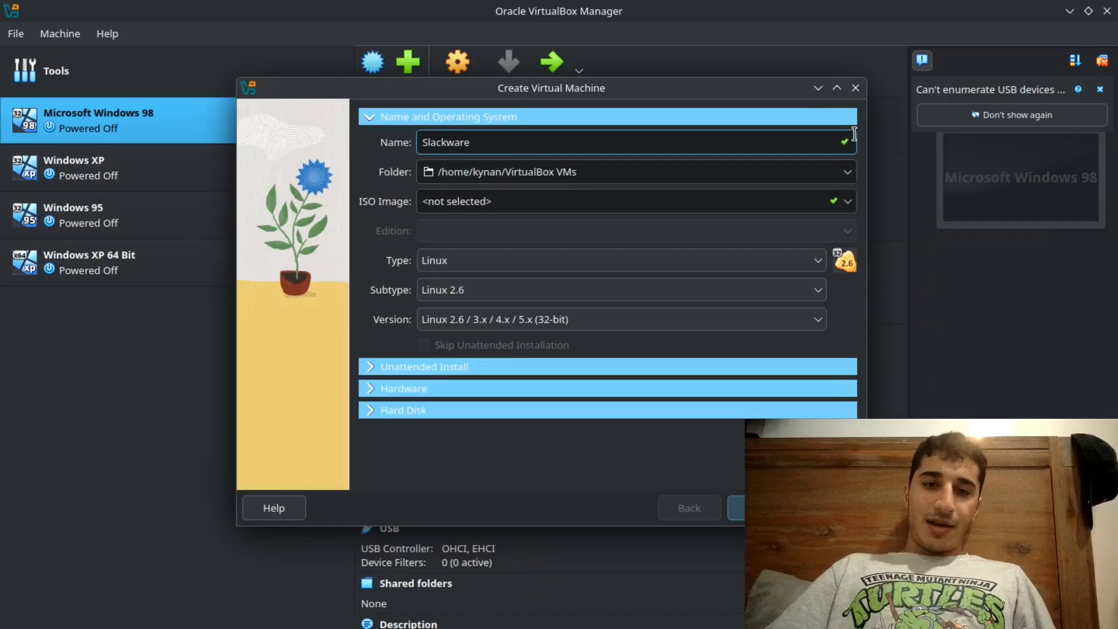
left_click(809, 139)
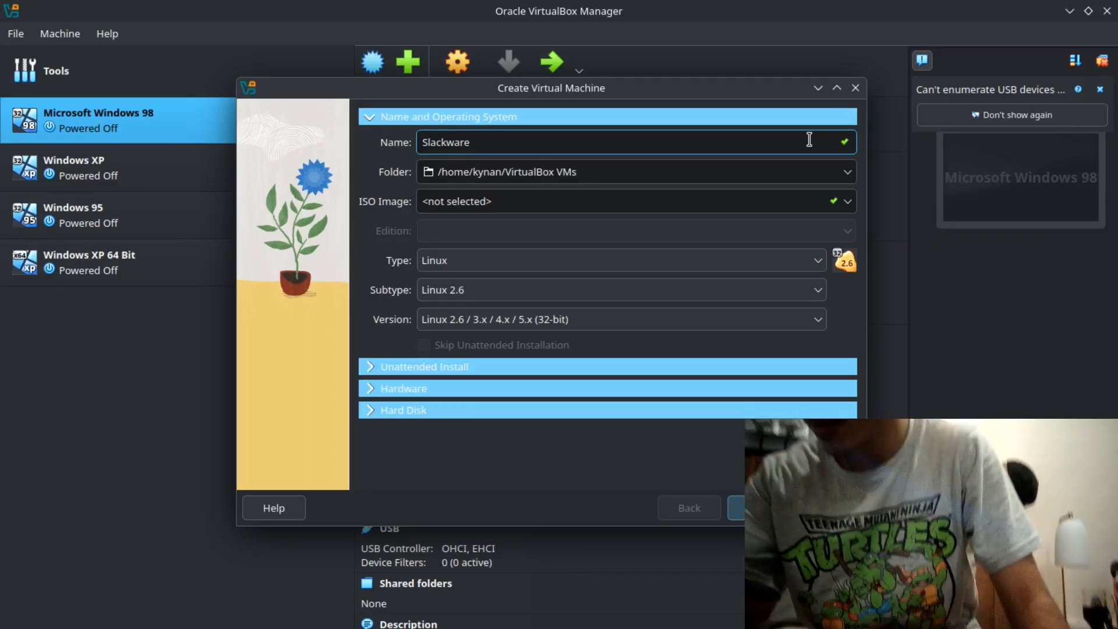
type("5.")
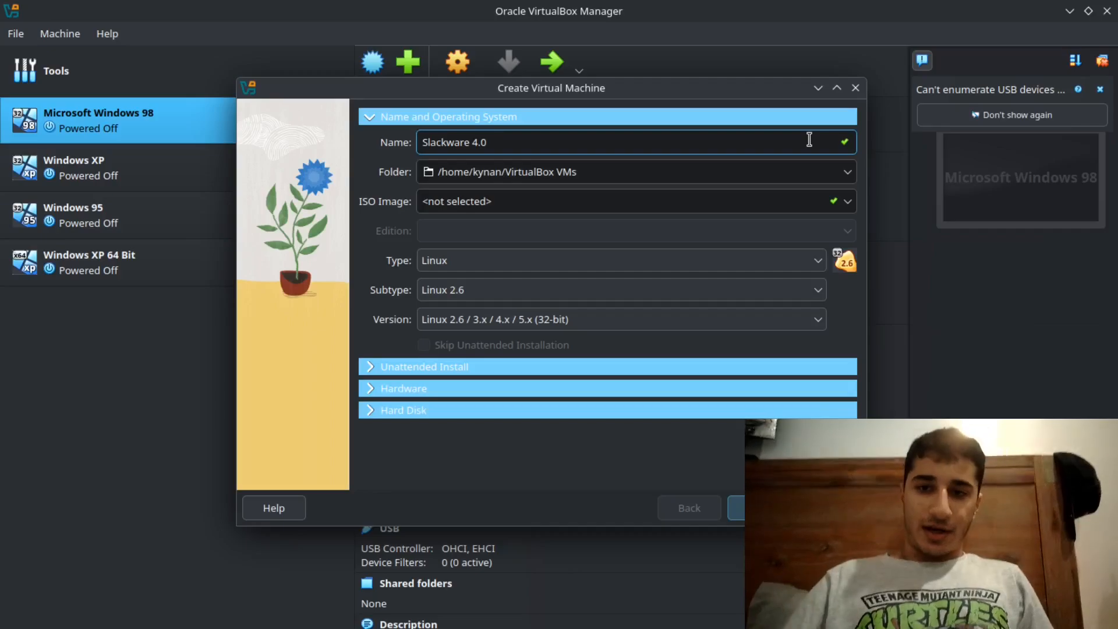
- Select Slackware Linux 4.0 (Walnut Creek) (June 1999) (Disc 1).iso from Downloads as the virtual machine's ISO image
left_click(847, 201)
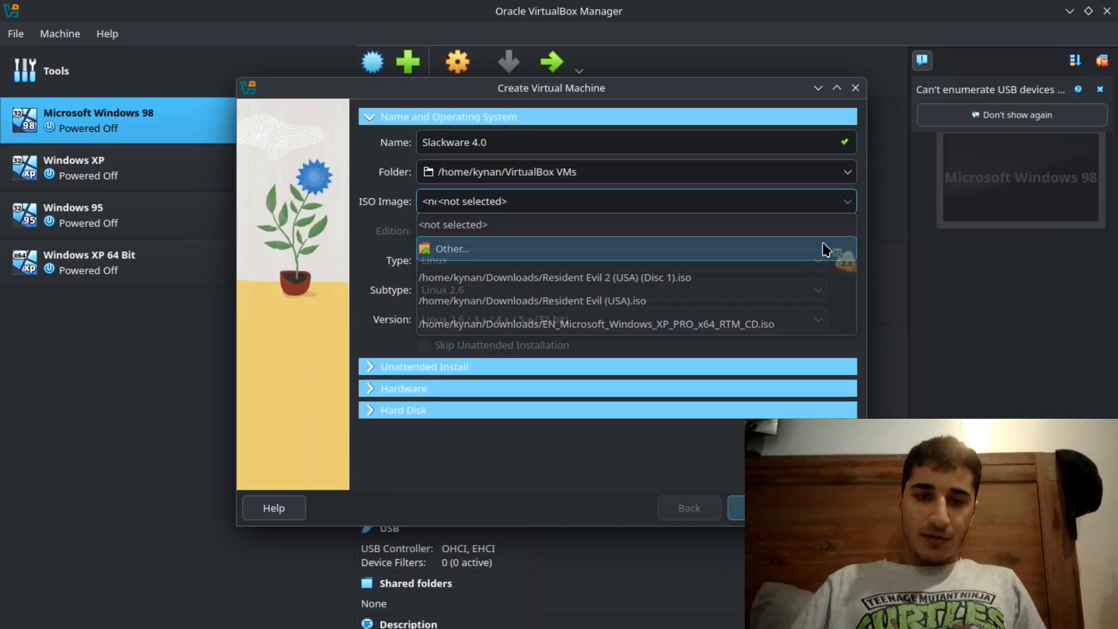
left_click(825, 250)
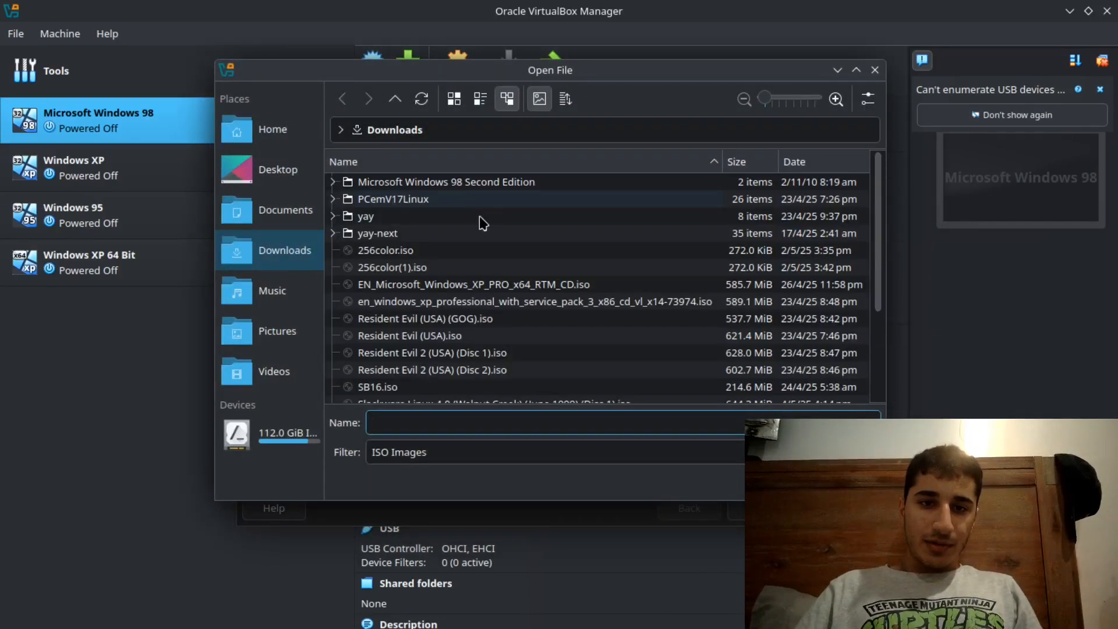
scroll(493, 342, "down", 3)
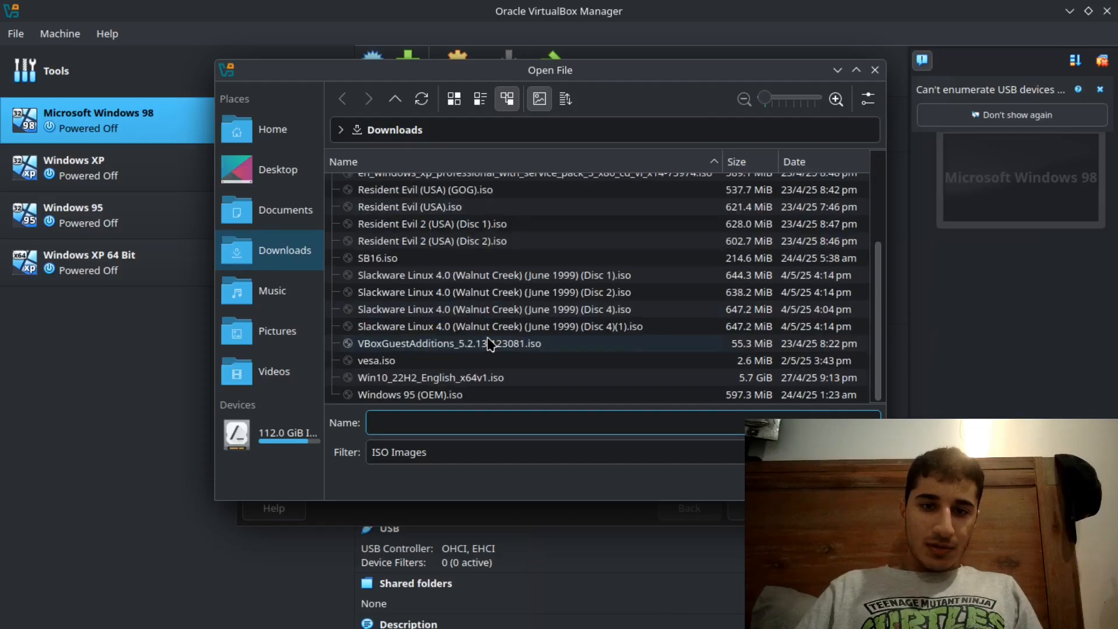
left_click(505, 278)
left_click(782, 482)
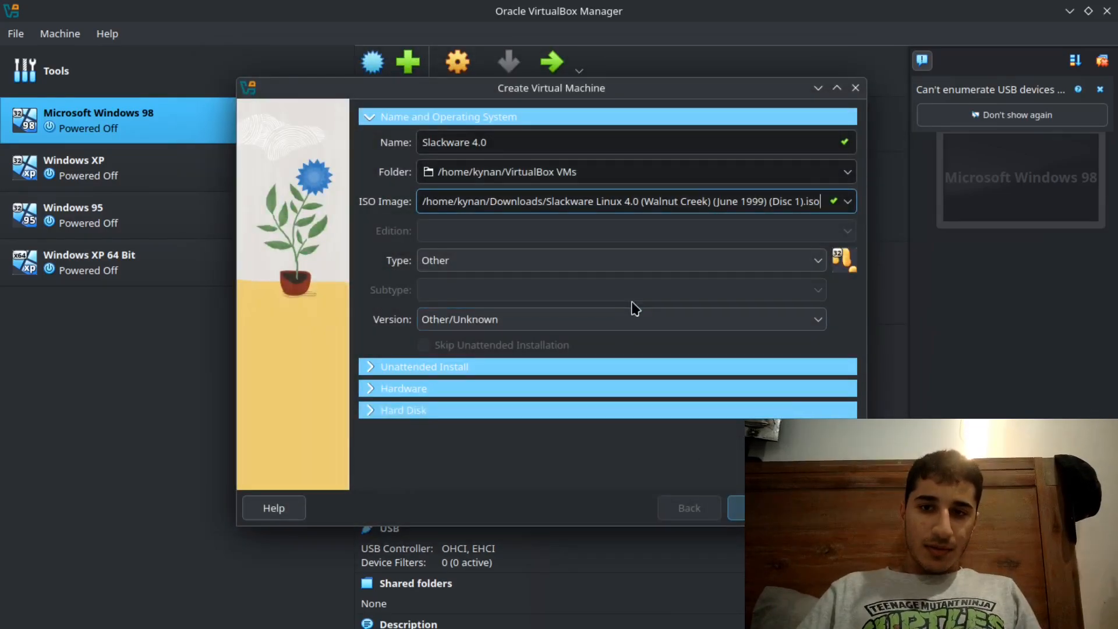
- Set the operating system type to Linux, subtype Linux 2.6, version Linux 2.6 / 3.x / 4.x / 5.x (32-bit)
left_click(606, 253)
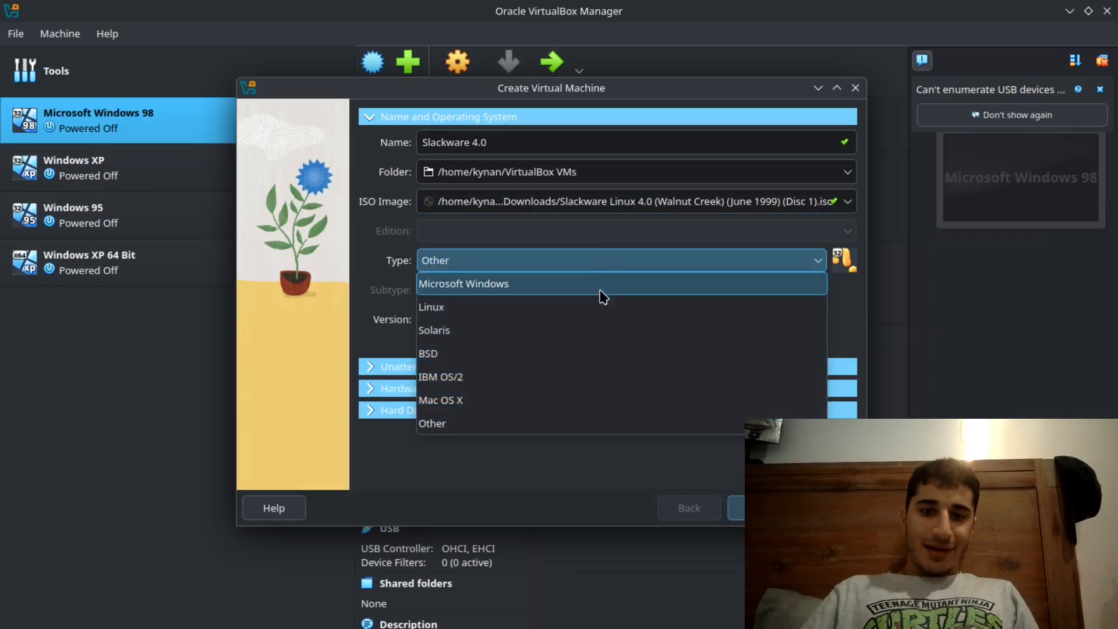
left_click(599, 308)
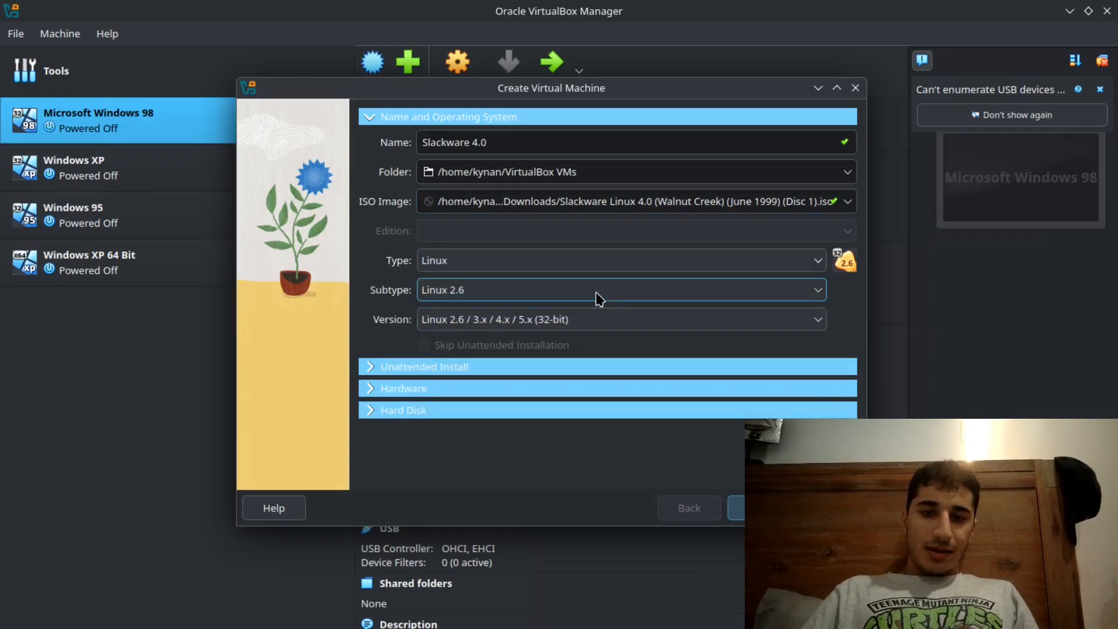
left_click(599, 299)
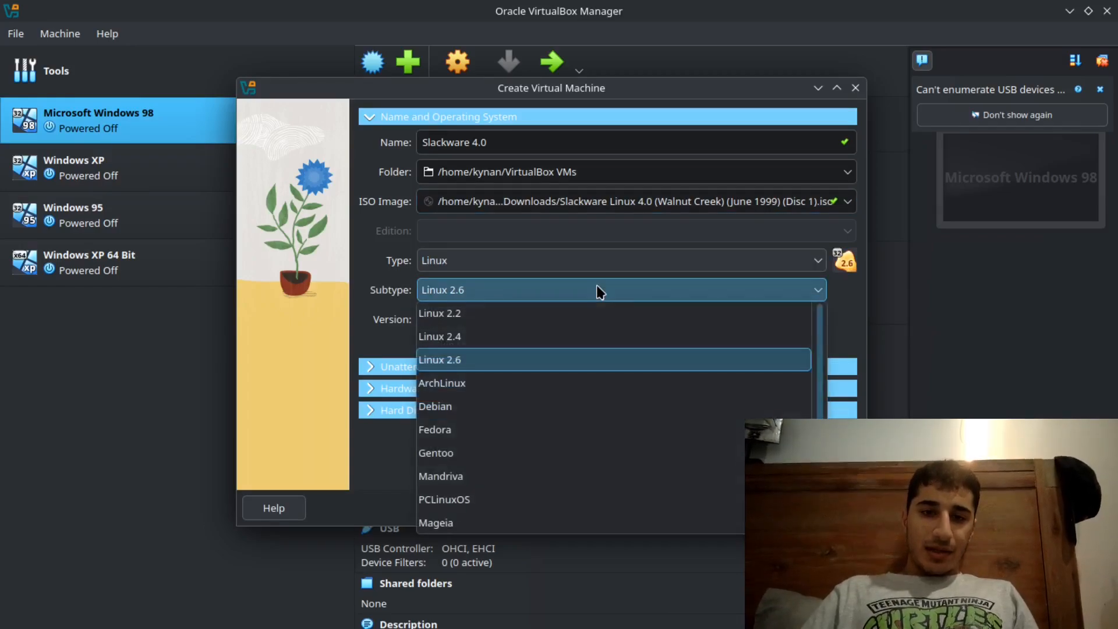
left_click(579, 360)
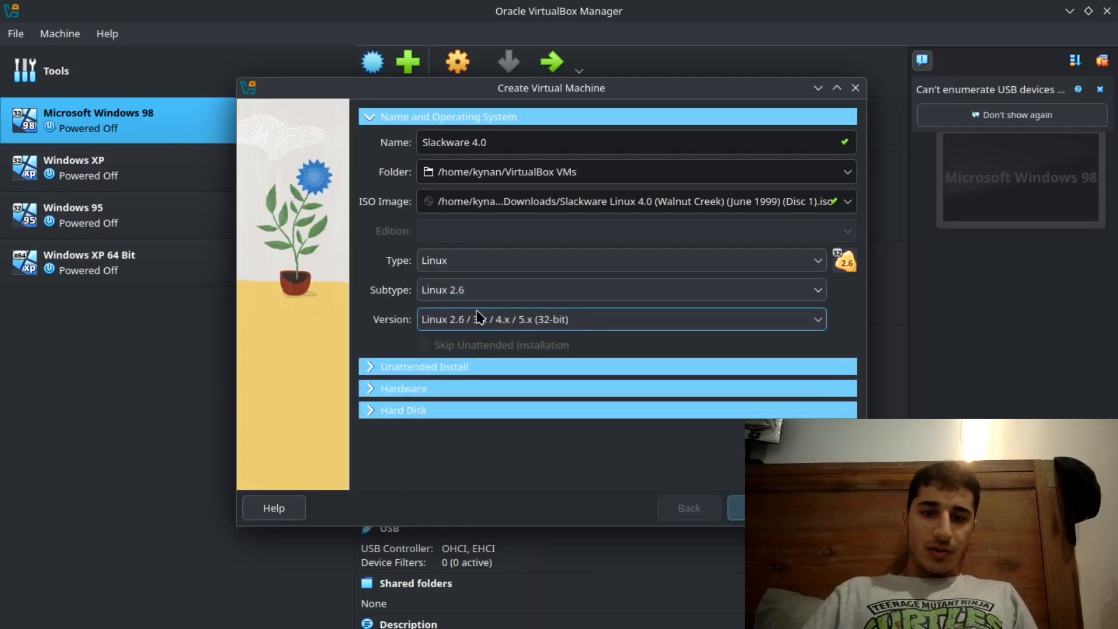
left_click(568, 319)
left_click(576, 322)
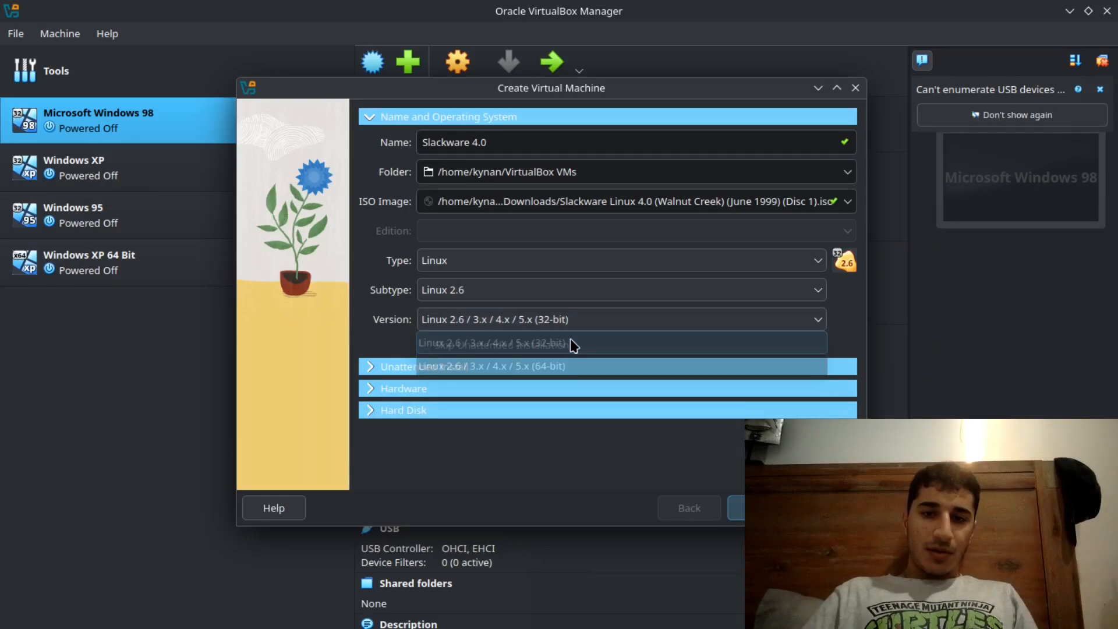
- Accept 1024 MB of memory, one processor and a new 8.00 GB VDI hard disk, and finish creating the virtual machine
left_click(554, 368)
left_click(554, 368)
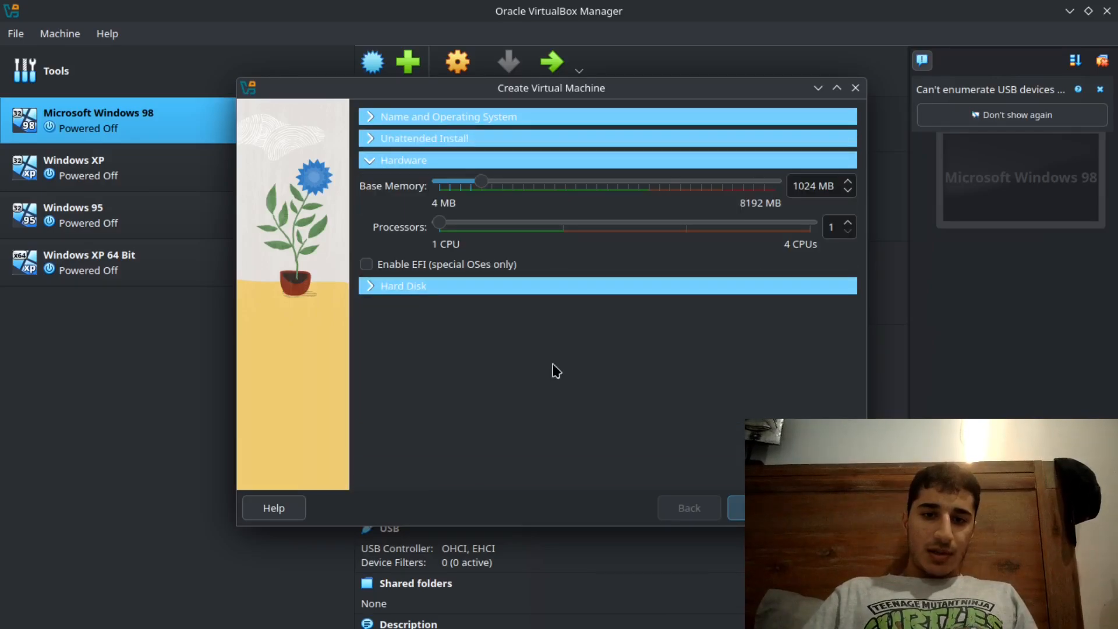
left_click(588, 286)
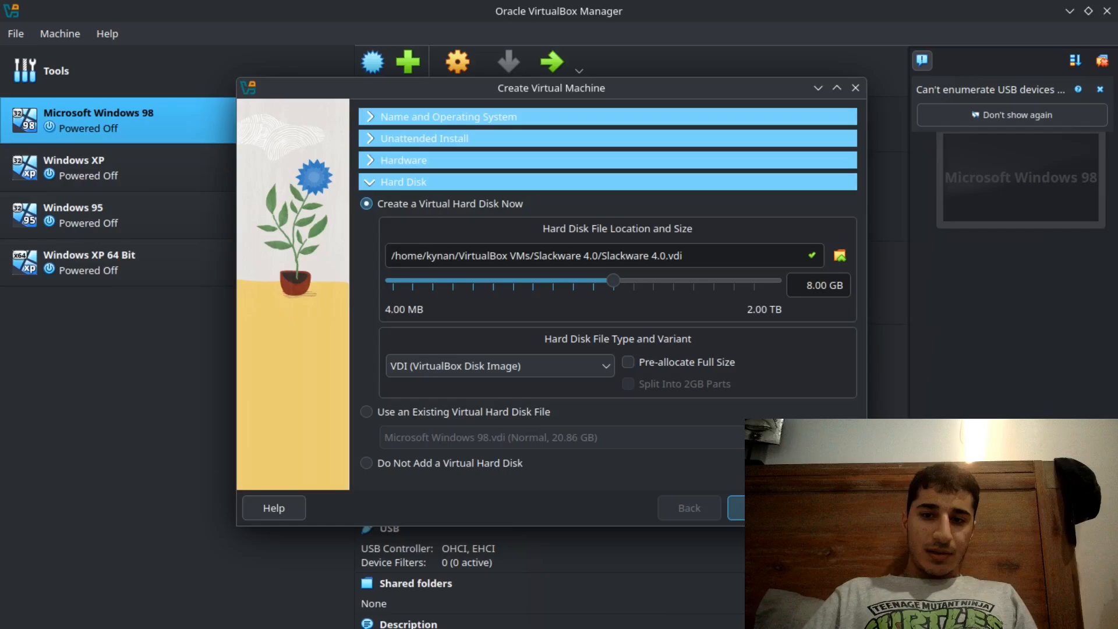
left_click(759, 508)
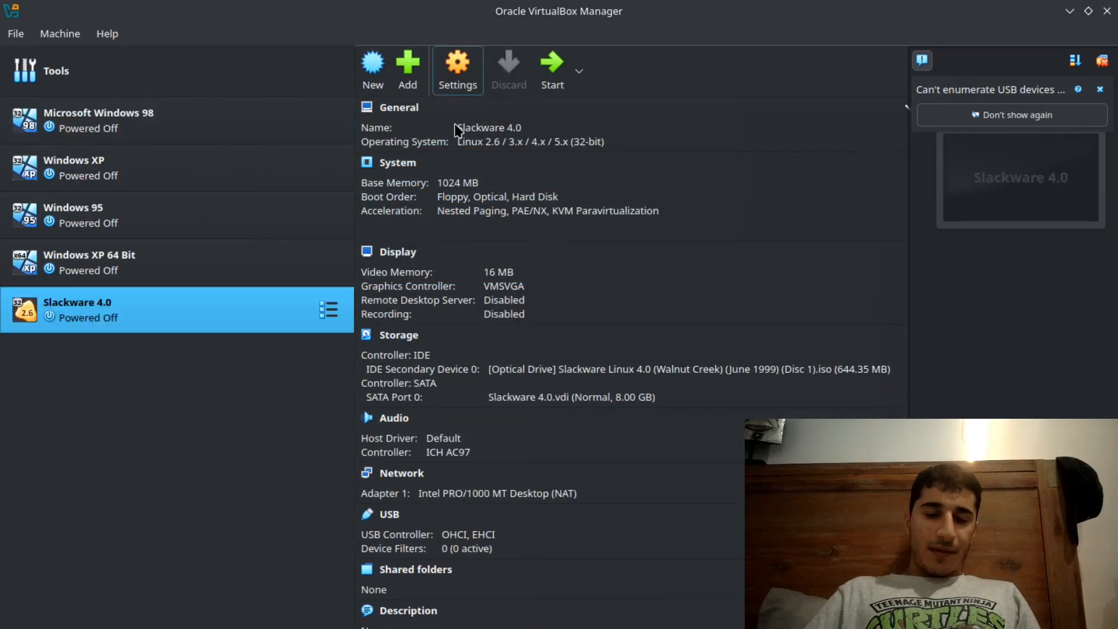
- Boot the Slackware 4.0 virtual machine without extra kernel parameters and log in as root
left_click(554, 68)
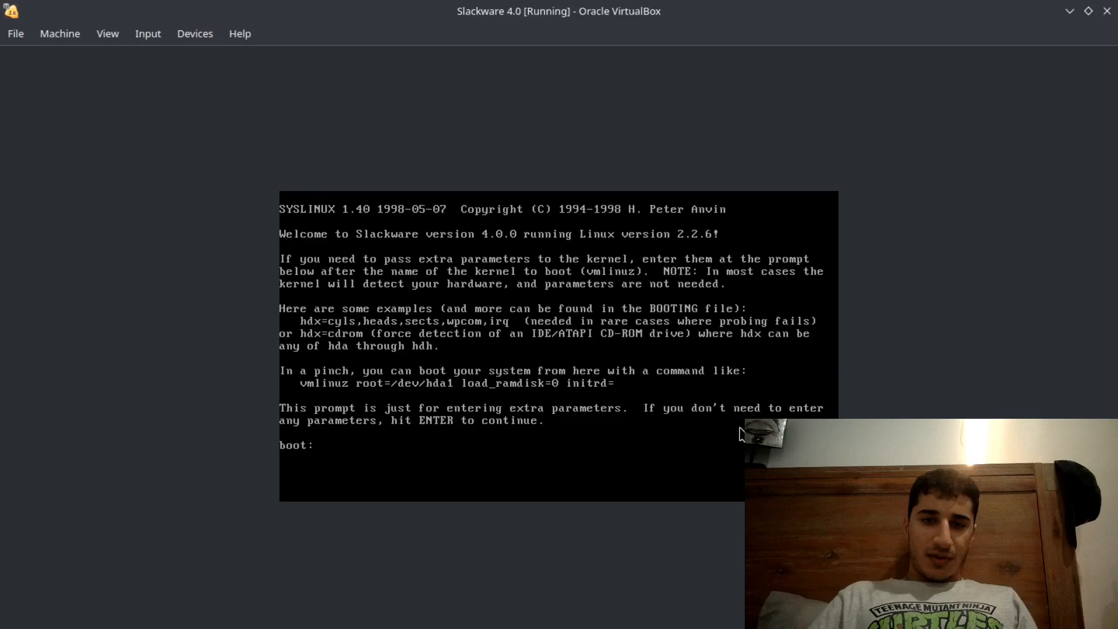
key("Return")
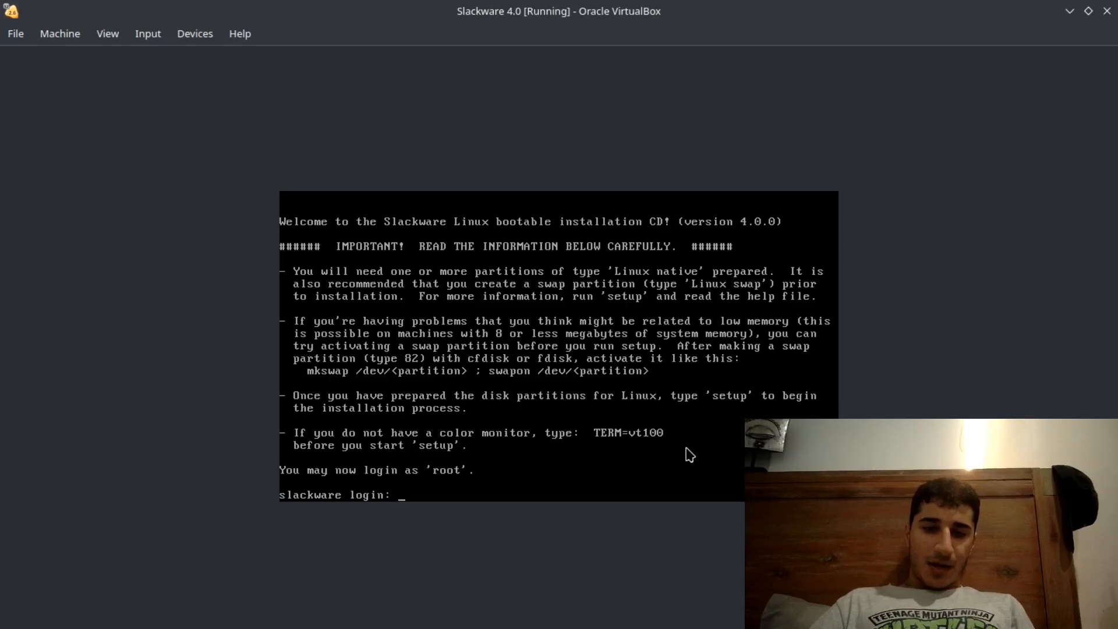
type("root")
key("Return")
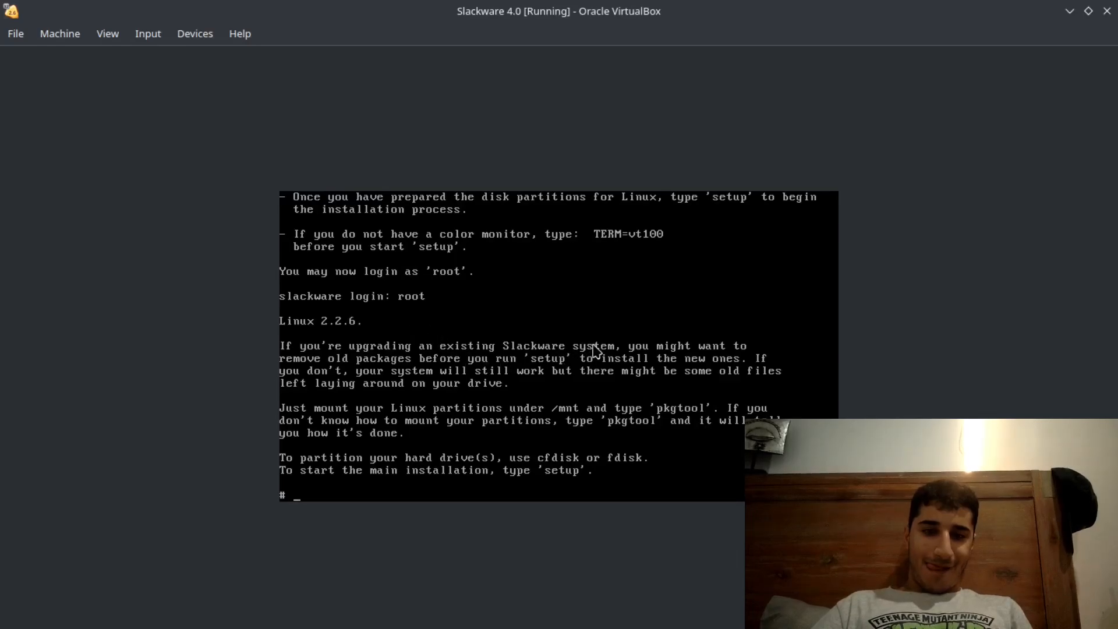
- Try to open the hard disk for partitioning with cfdisk and with fdisk, without naming a device
type("cfdisk")
key("Return")
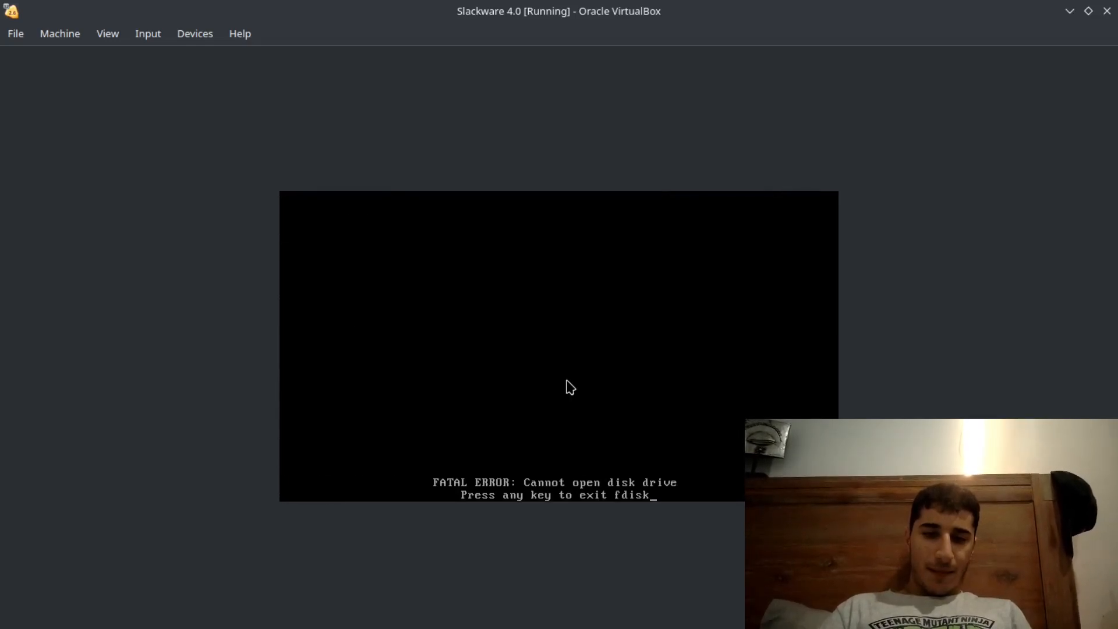
key("Return")
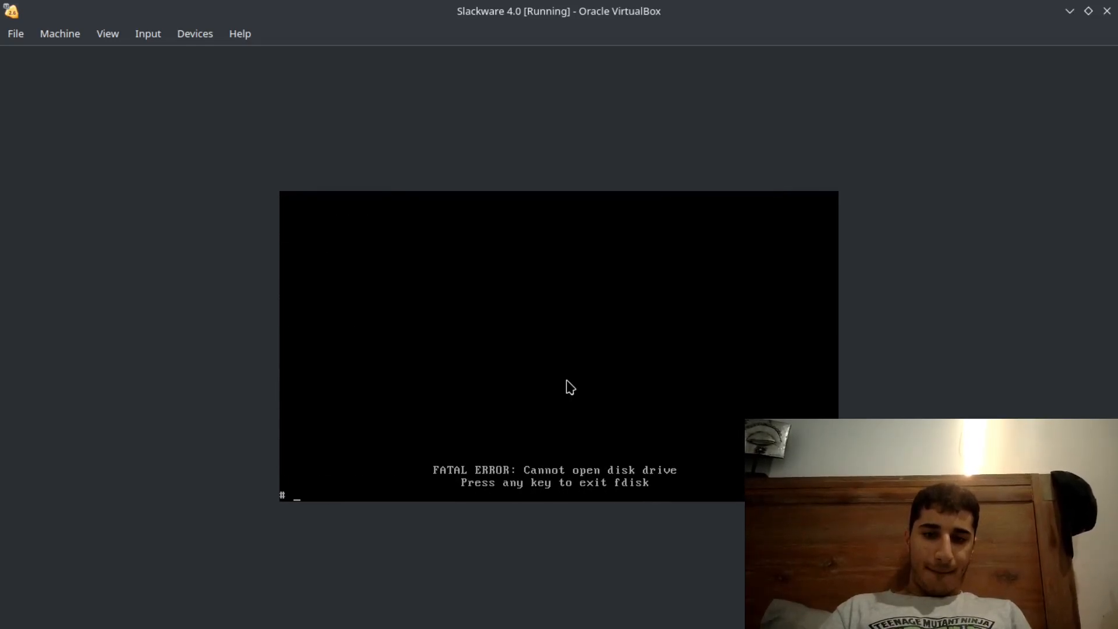
type("fdisk")
key("Return")
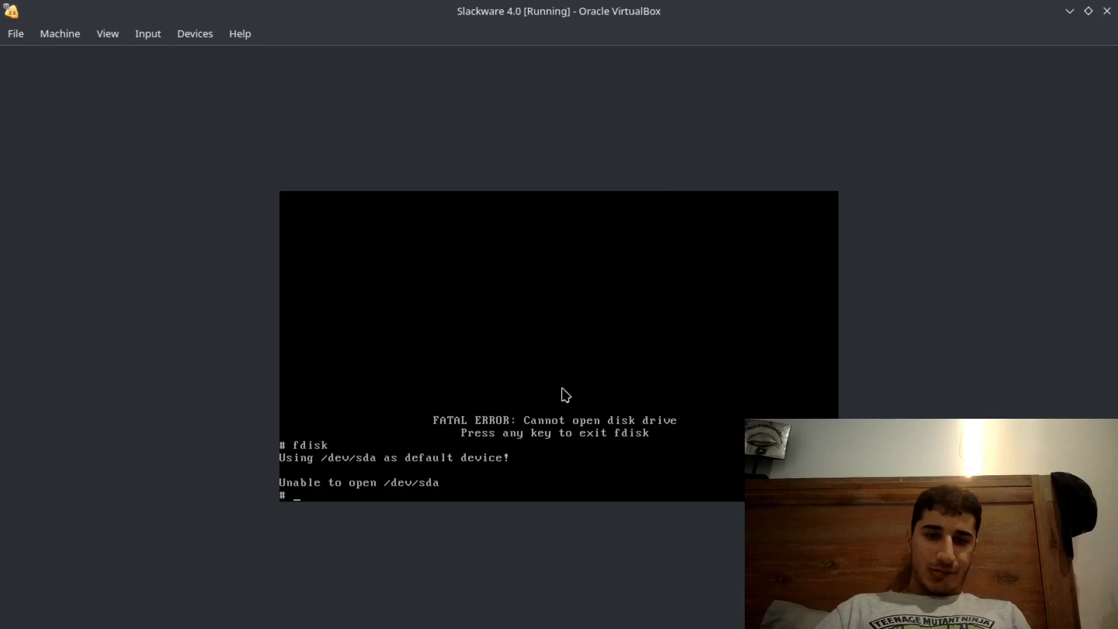
- Try to format the disk by running format /dev/sda
type("forma")
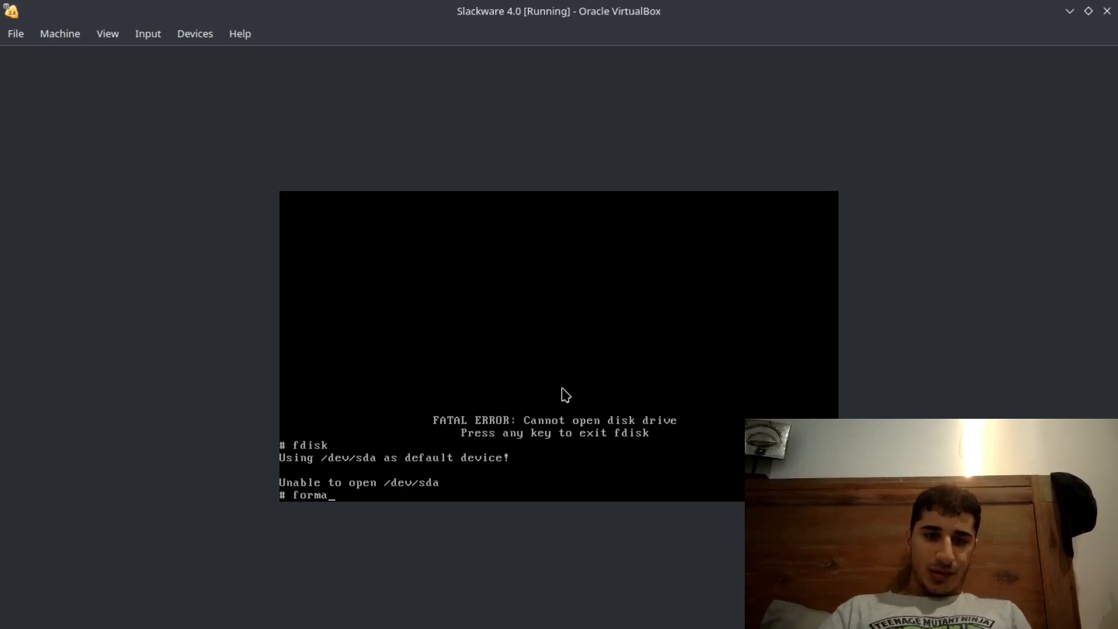
type("t /dev/")
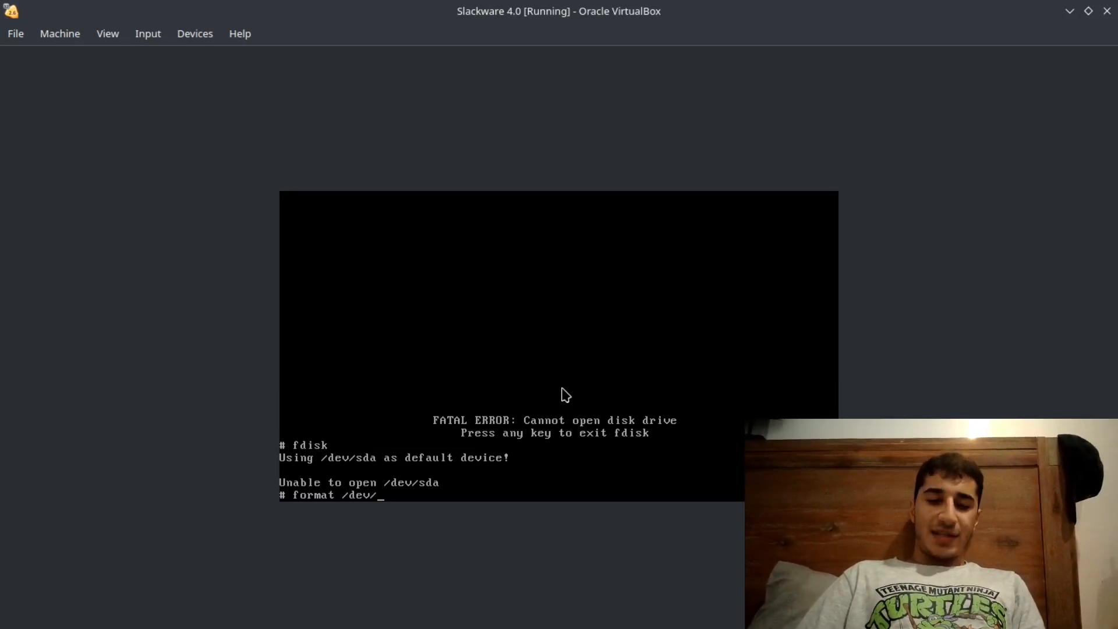
type("a")
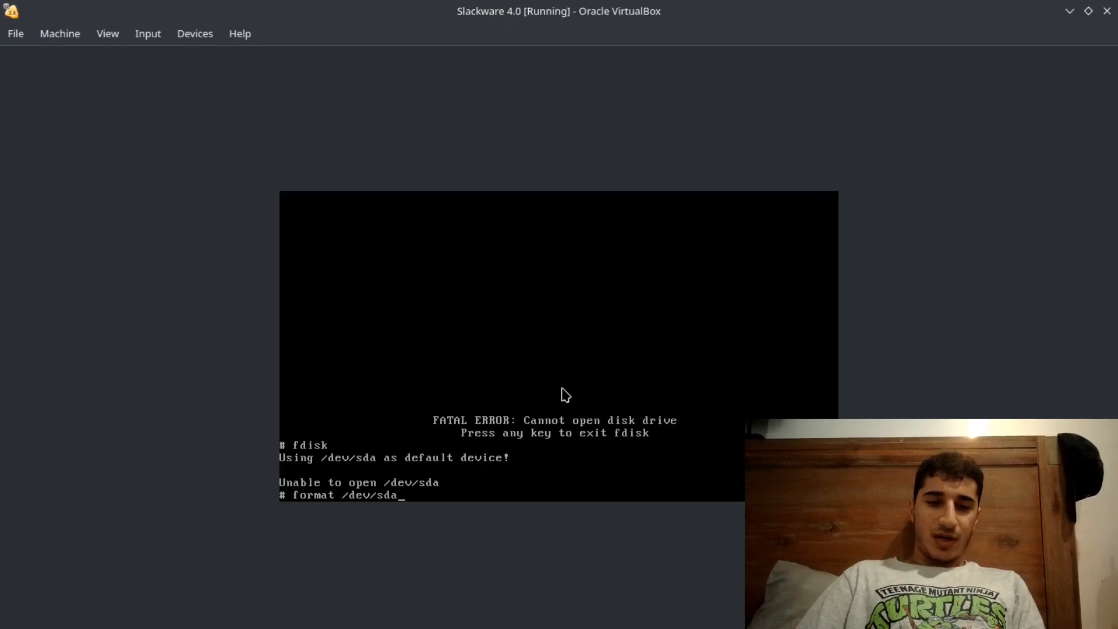
key("Return")
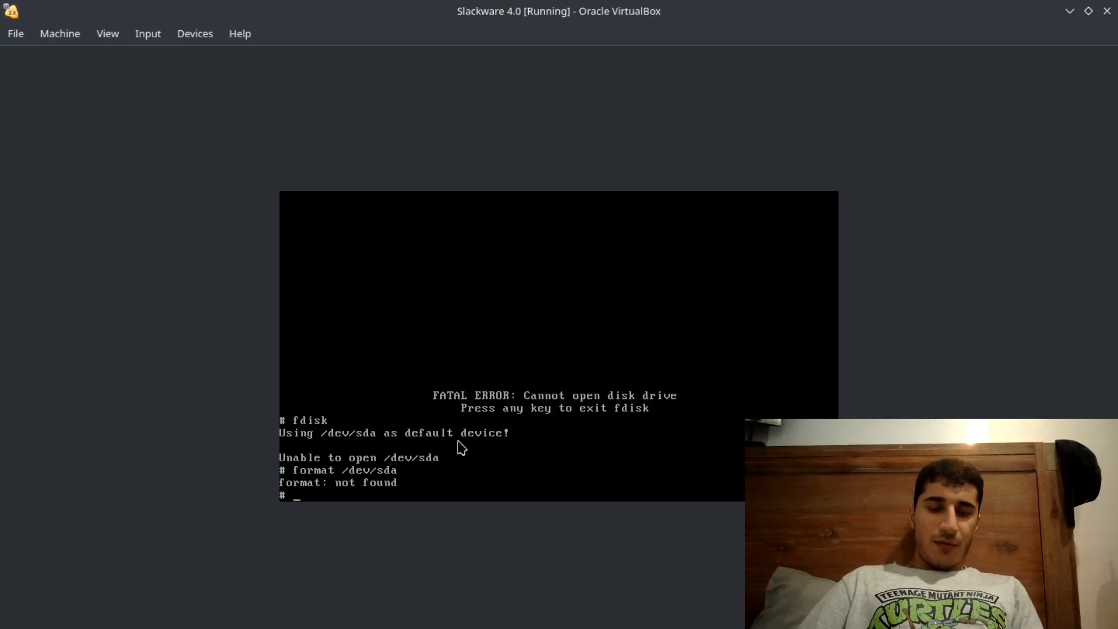
- Try the commands main setup and help at the shell prompt
type("main setup")
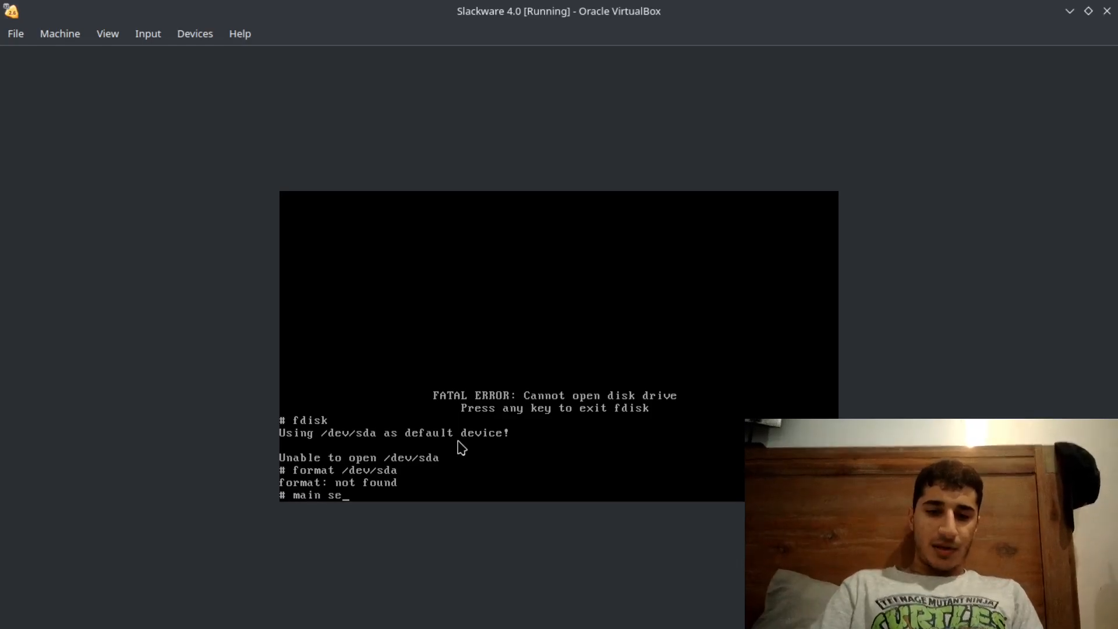
key("Return")
type("help")
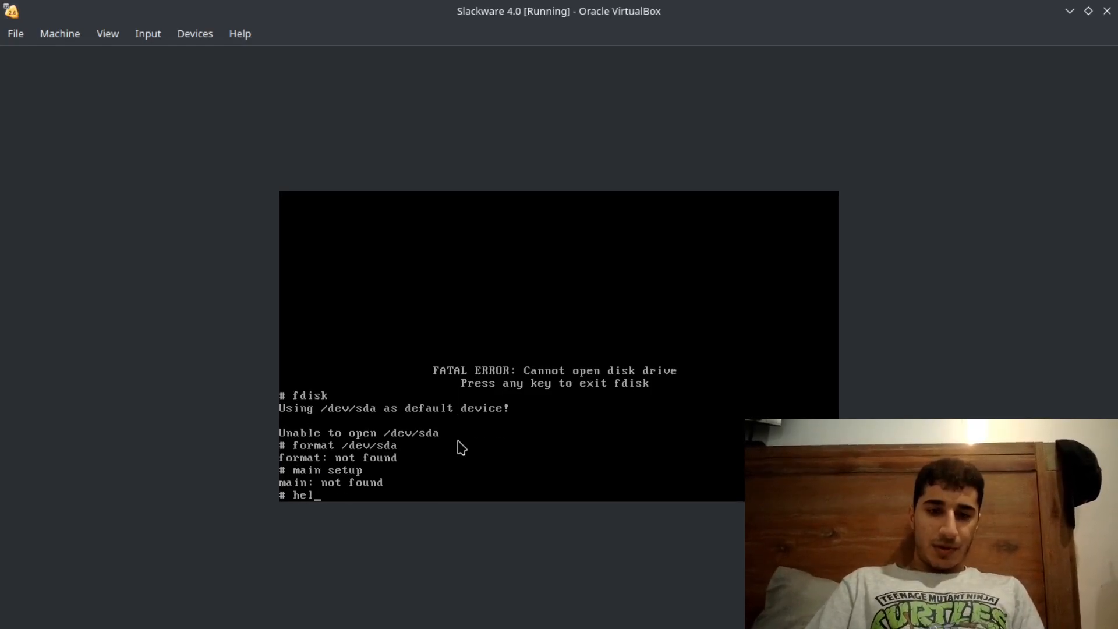
key("Return")
- Exit the shell session and log back in as root to bring back the installation instructions
type("exit")
key("Return")
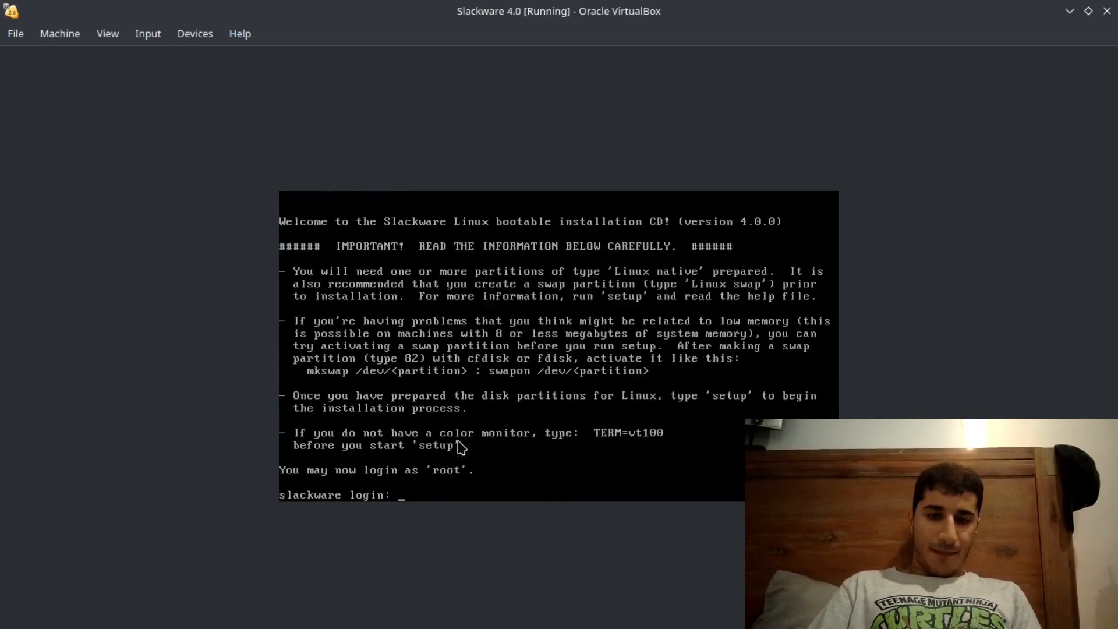
type("root")
key("Return")
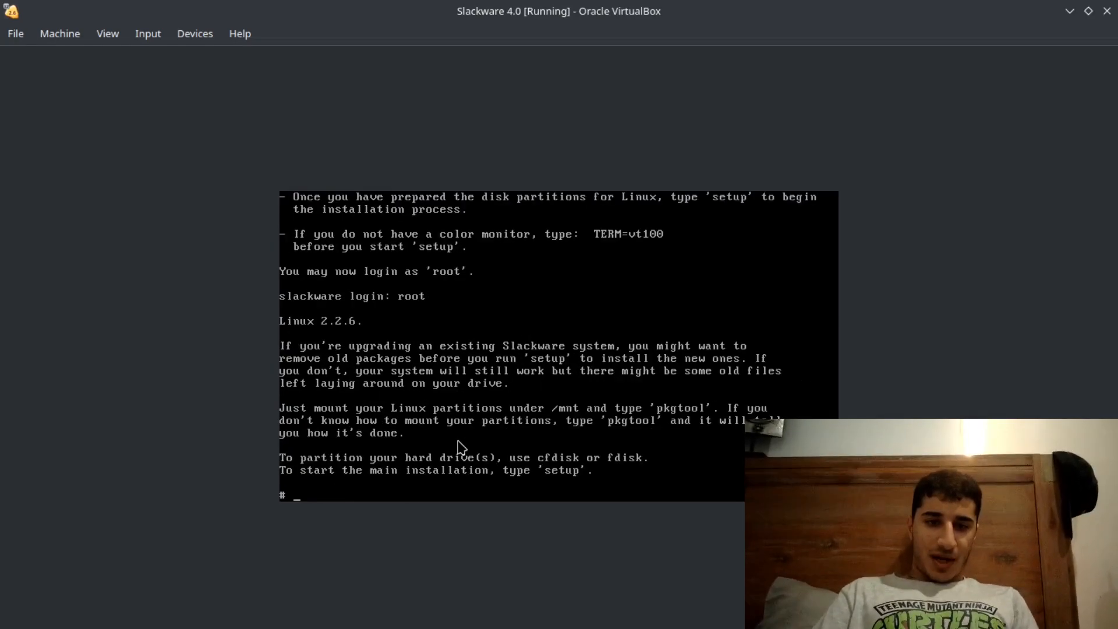
- Launch the Slackware installer with the setup command and dismiss the missing-partitions notice to reach its main menu
type("setup")
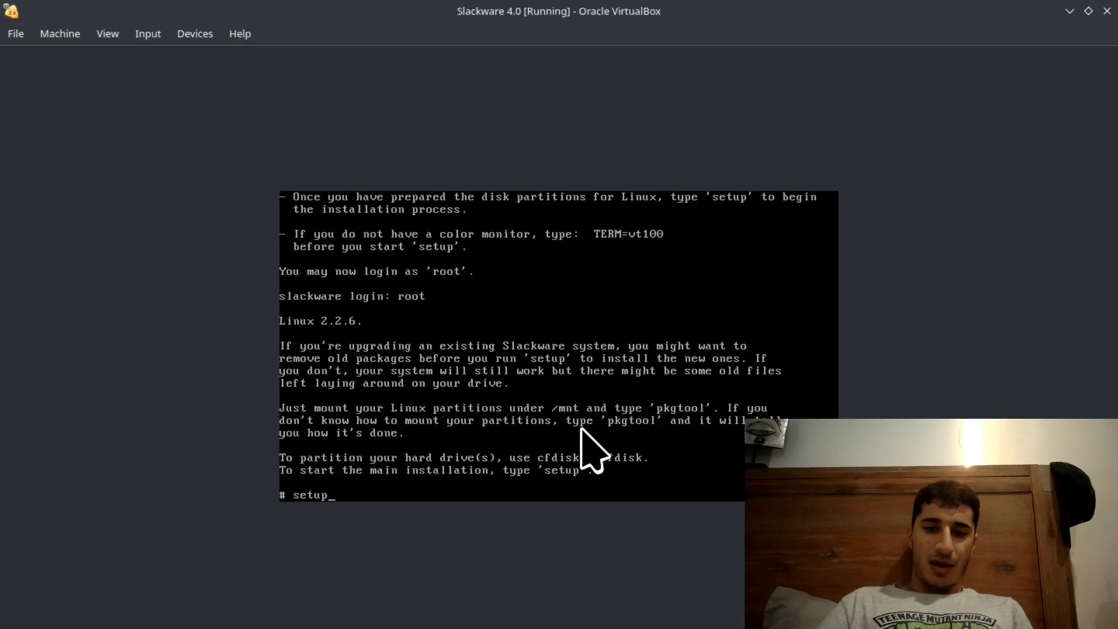
key("Return")
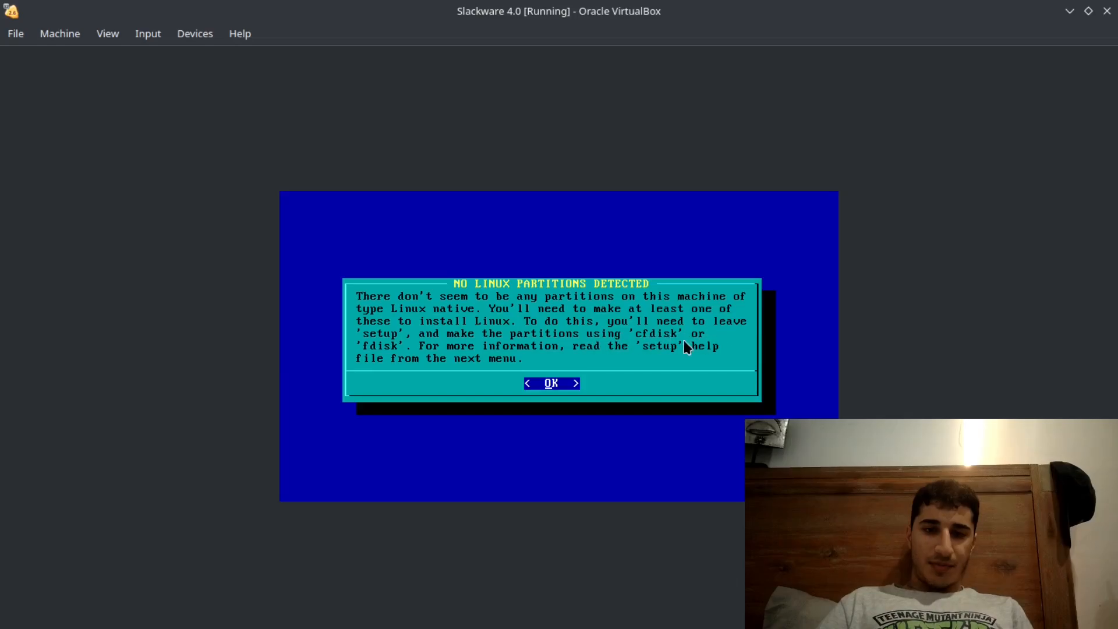
key("Return")
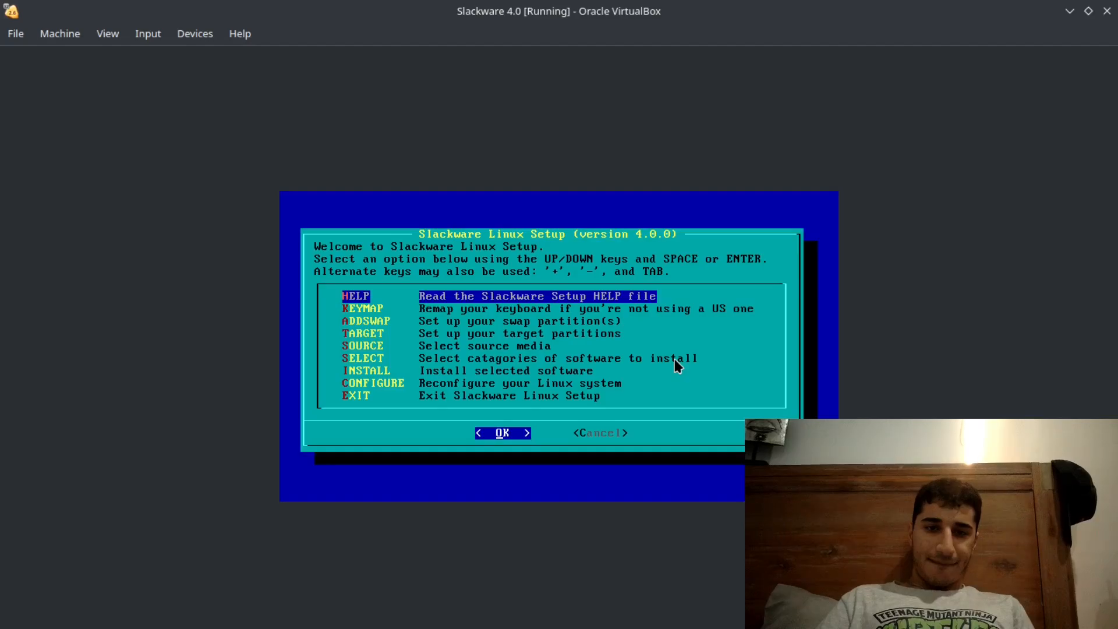
- Open the Slackware Setup help file and read from the viewer commands and virtual consoles to the section on partitioning the drive
key("Return")
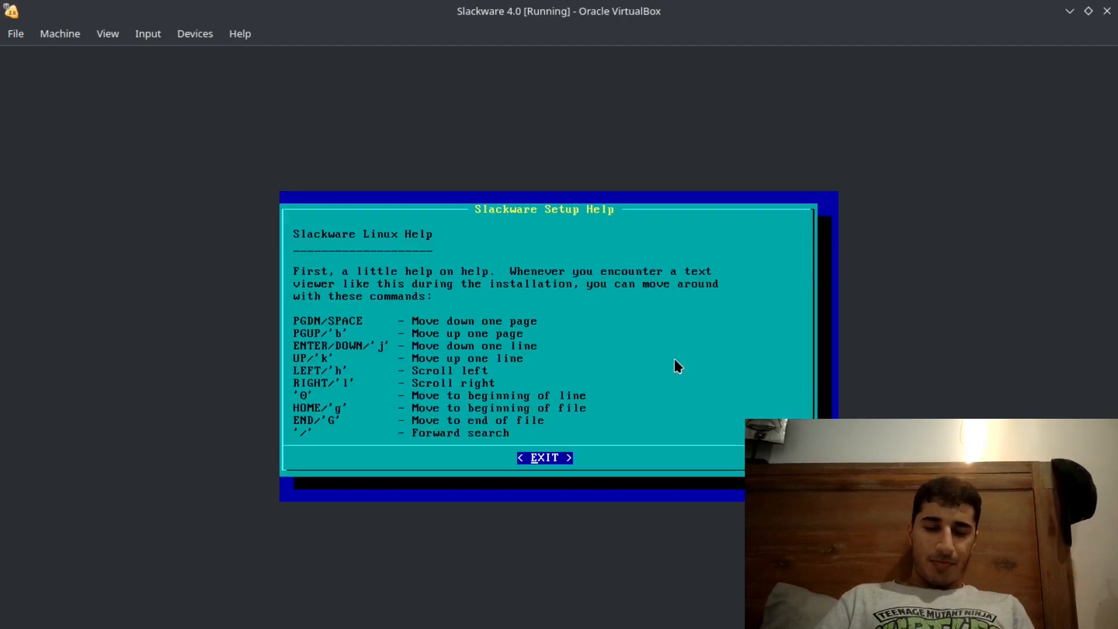
key("Down")
key("Down")
key("Down")
key("Down")
key("Down")
key("Down")
key("Down")
key("Down")
key("Down")
key("Down")
key("Down")
key("Down")
key("Down")
key("Down")
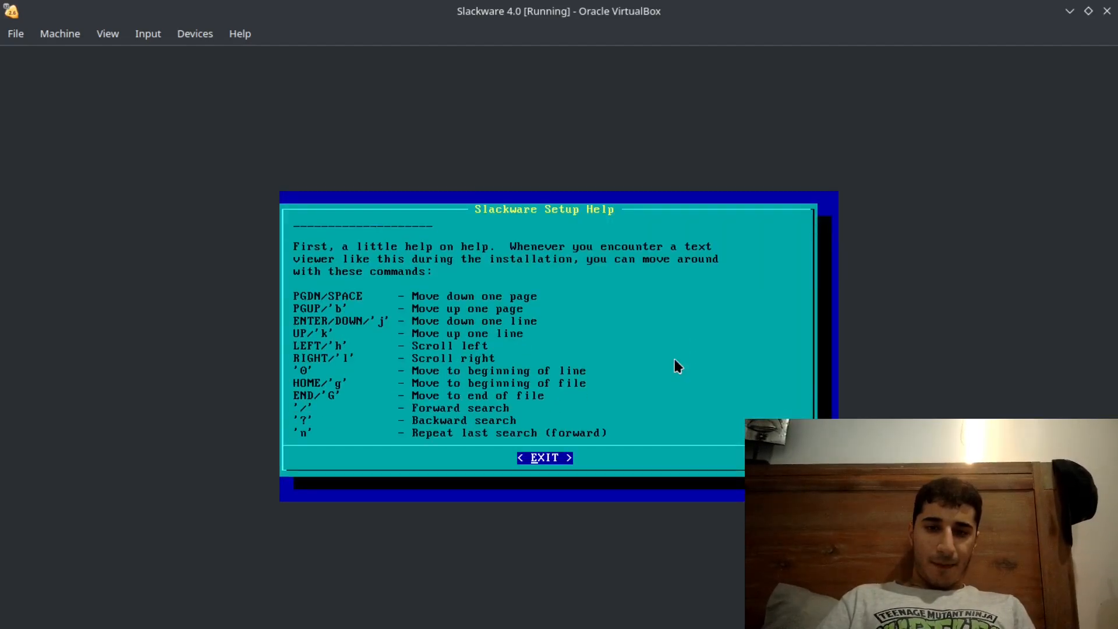
key("Down")
key("Down")
key("Down")
key("Down")
key("Down")
key("Down")
key("Down")
key("Down")
key("Down")
key("Down")
key("Down")
key("Down")
key("Down")
key("Down")
key("Down")
key("Down")
key("Down")
key("Down")
key("Down")
key("Down")
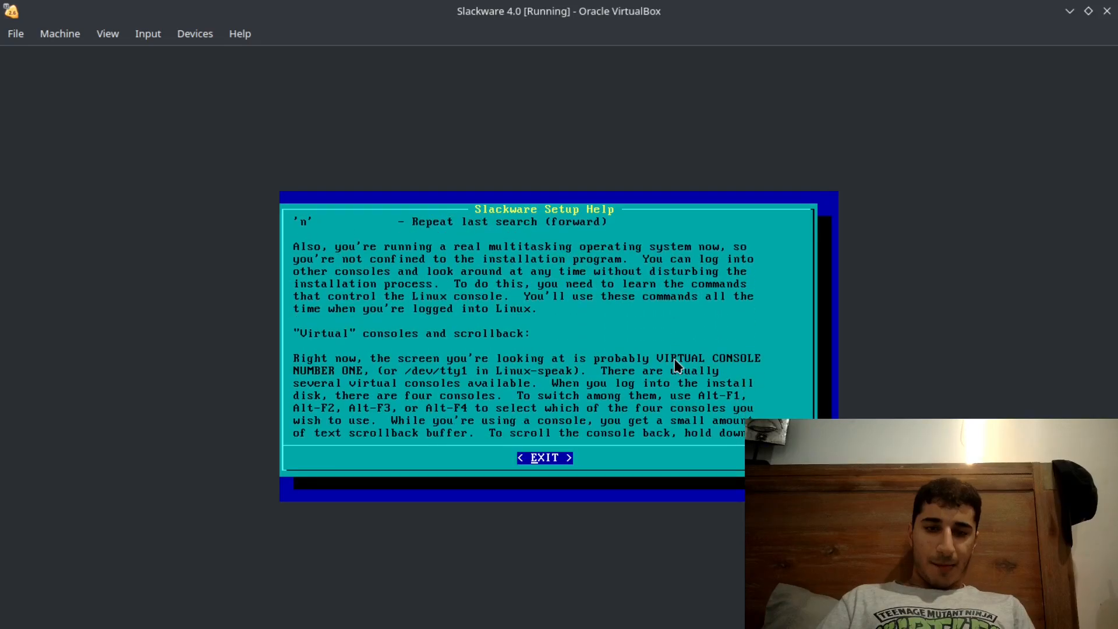
key("Down")
key("Down")
key("Down")
key("Down")
key("Down")
key("Down")
key("Down")
key("Down")
key("Down")
key("Down")
key("Down")
key("Down")
key("Down")
key("Down")
key("Down")
key("Down")
key("Down")
key("Down")
key("Down")
key("Down")
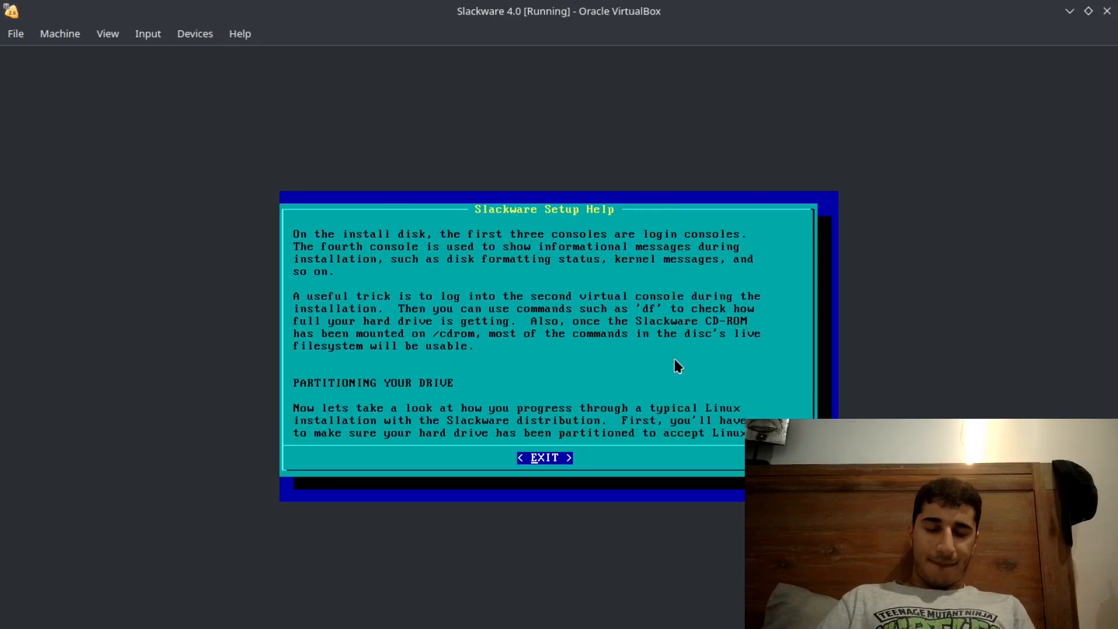
key("Down")
key("Down")
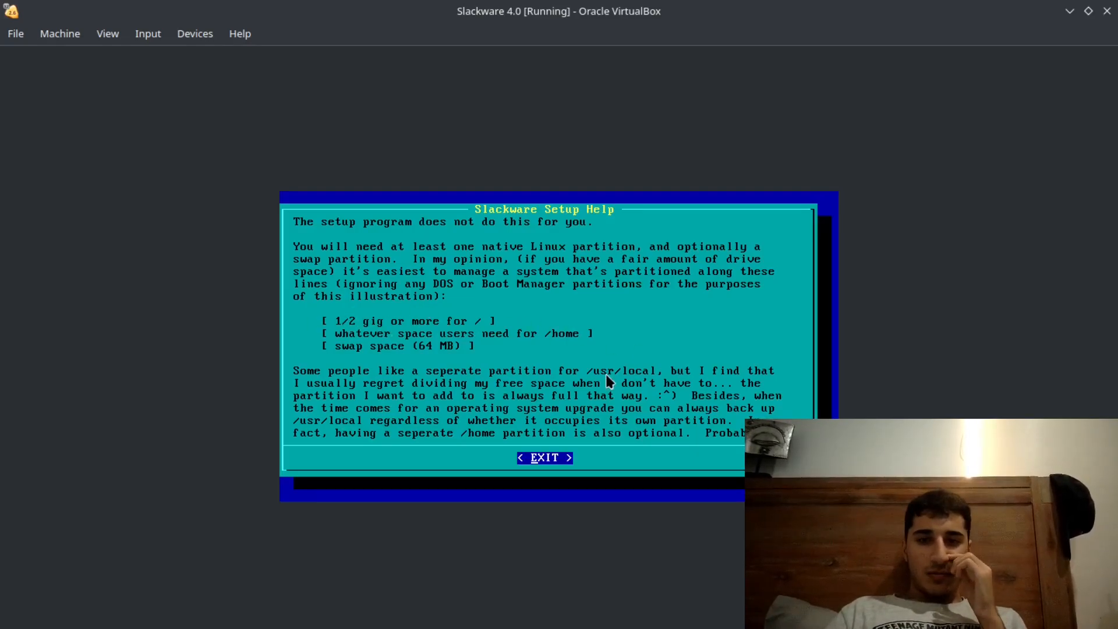
- Read the help file's advice on partition sizes, fdisk and cfdisk, and partition types, and return to the setup menu
key("Down")
key("Down")
key("Down")
key("Down")
key("Down")
key("Down")
key("Down")
key("Down")
key("Down")
key("Down")
key("Down")
key("Down")
key("Down")
key("Down")
key("Down")
key("Down")
key("Down")
key("Down")
key("Down")
key("Down")
key("Down")
key("Down")
key("Down")
key("Down")
key("Down")
key("Down")
key("Down")
key("Down")
key("Down")
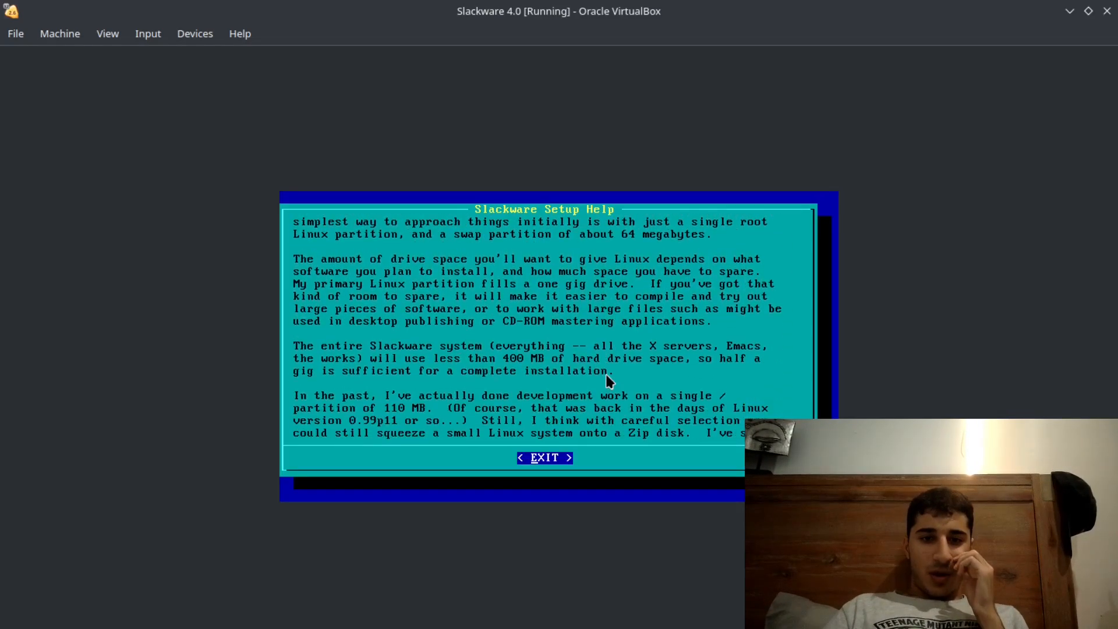
key("Down")
key("Down")
key("Down")
key("Down")
key("Down")
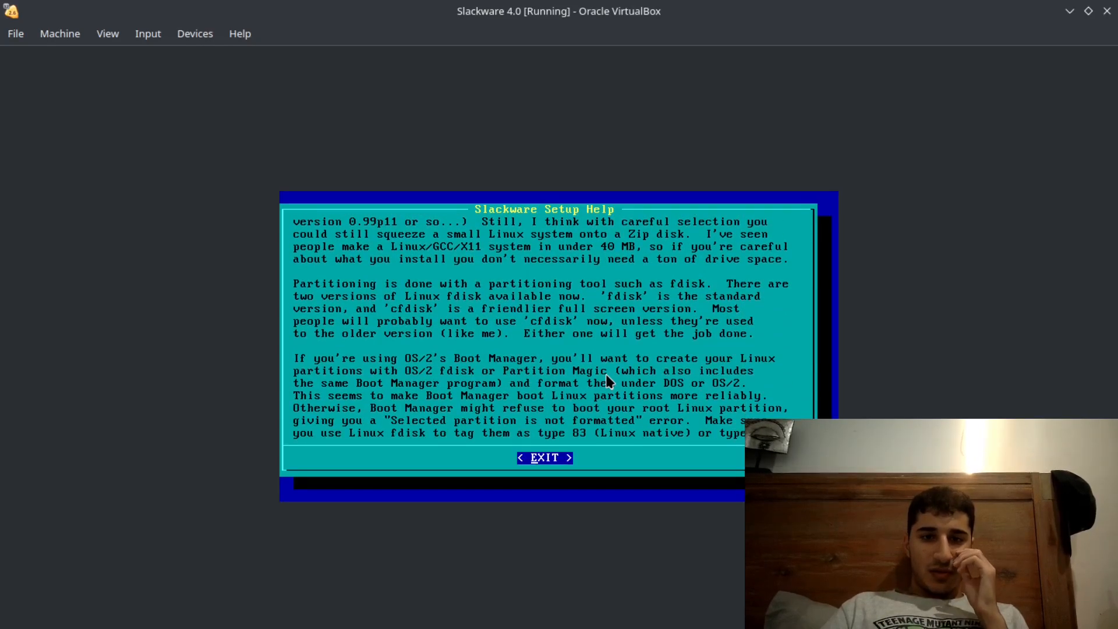
key("Down")
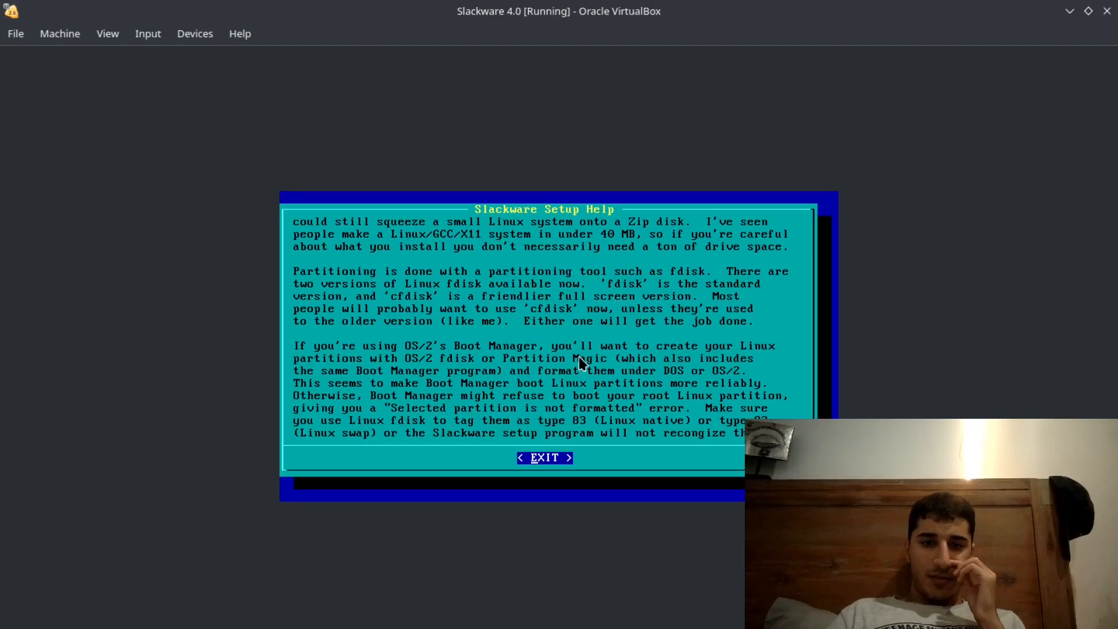
key("Down")
key("Down")
key("Down")
key("Down")
key("Down")
key("Down")
key("Down")
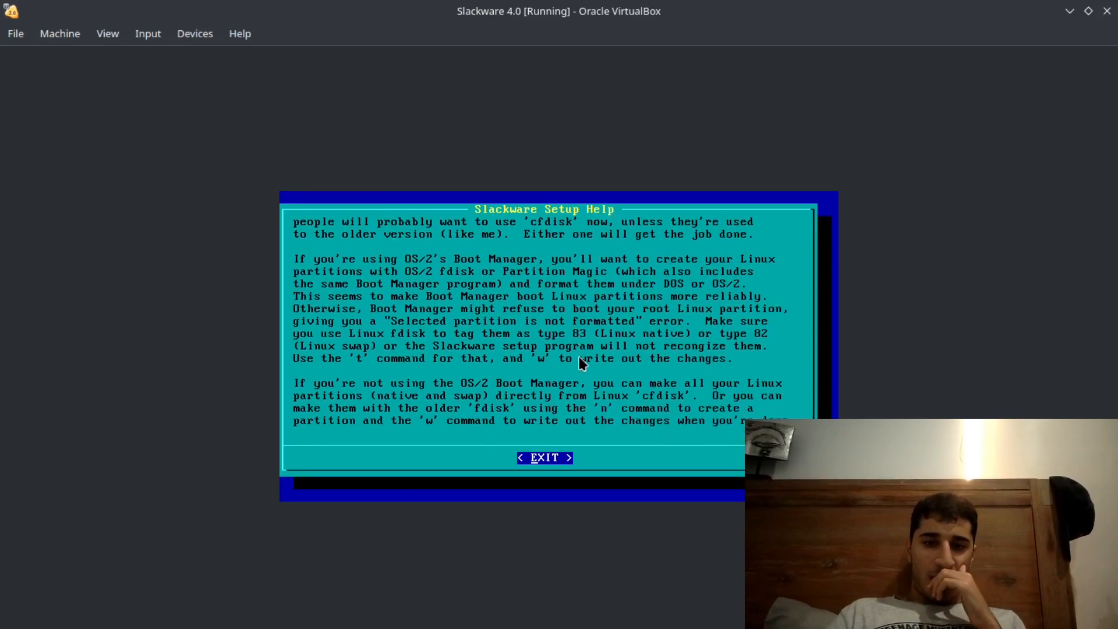
key("Return")
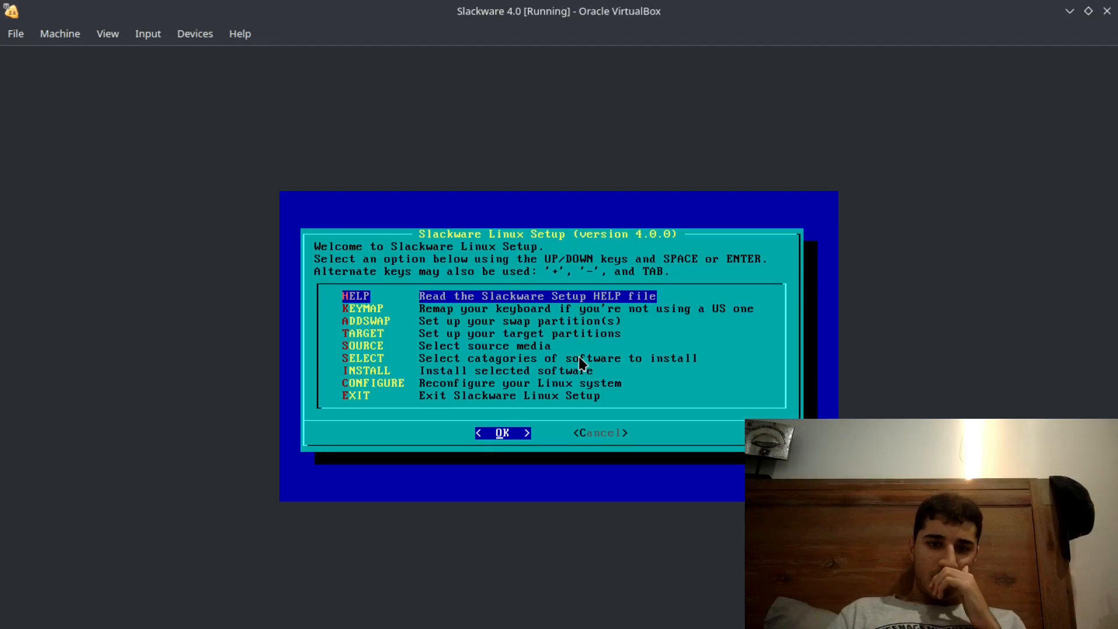
- Try the INSTALL option and continue from the root partition selection without adding a partition
key("Down")
key("Down")
key("Up")
key("Up")
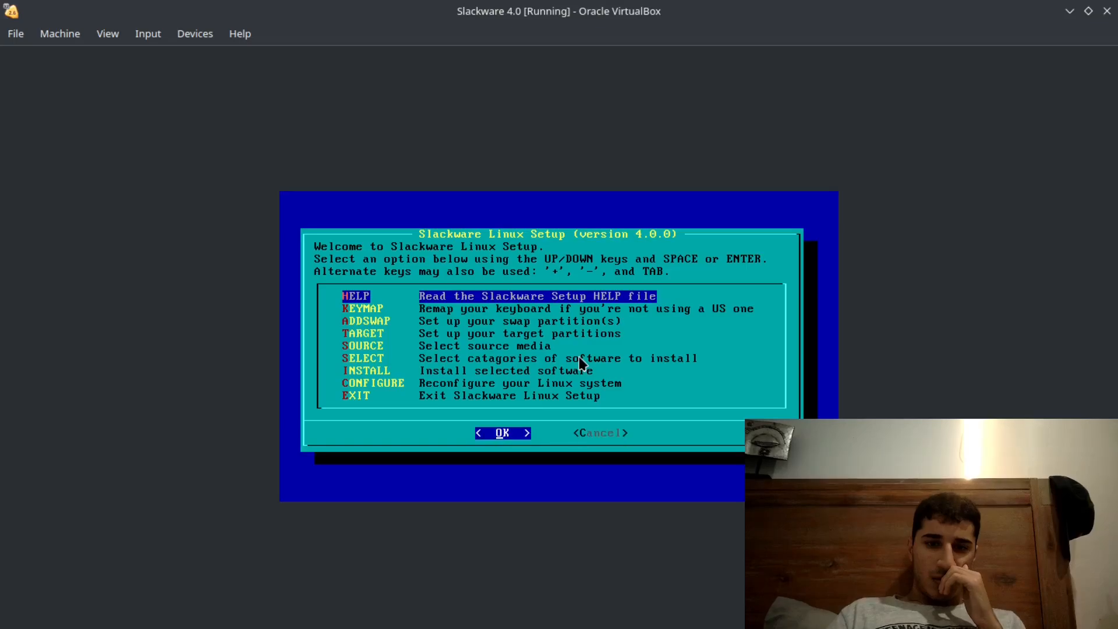
key("Down")
key("Down")
key("Down")
key("Down")
key("Down")
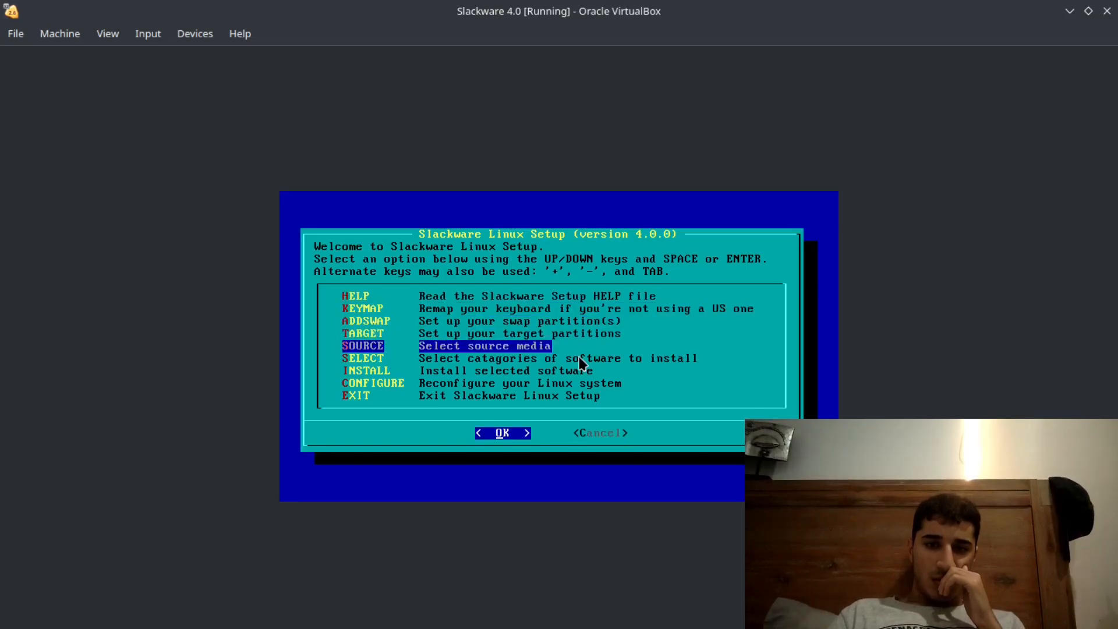
key("Down")
key("Down")
key("Down")
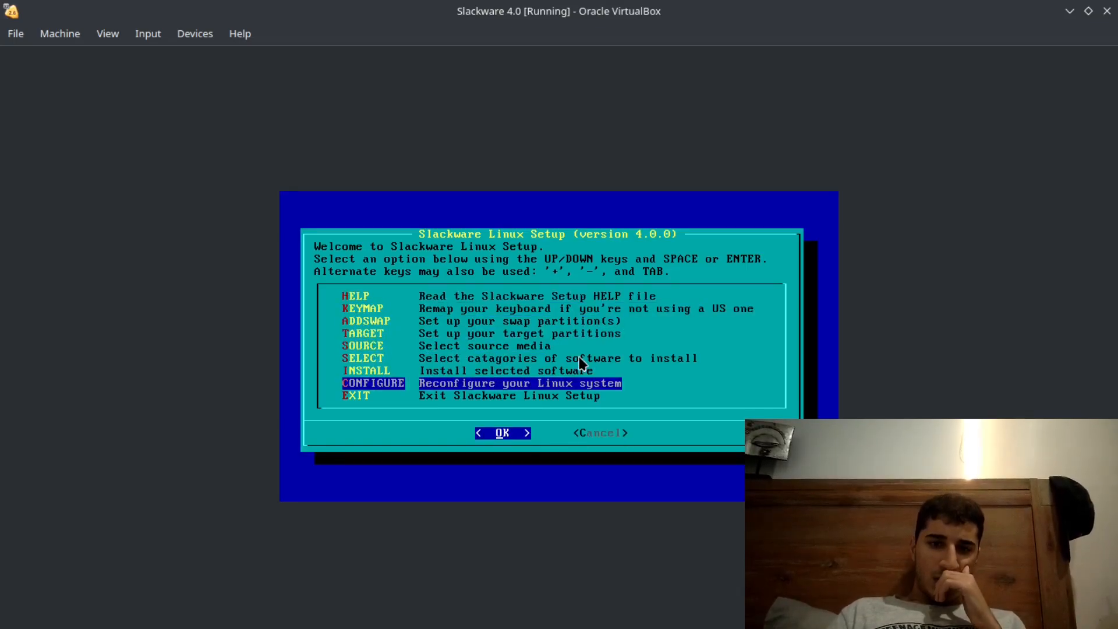
key("Up")
key("Up")
key("Up")
key("Up")
key("Up")
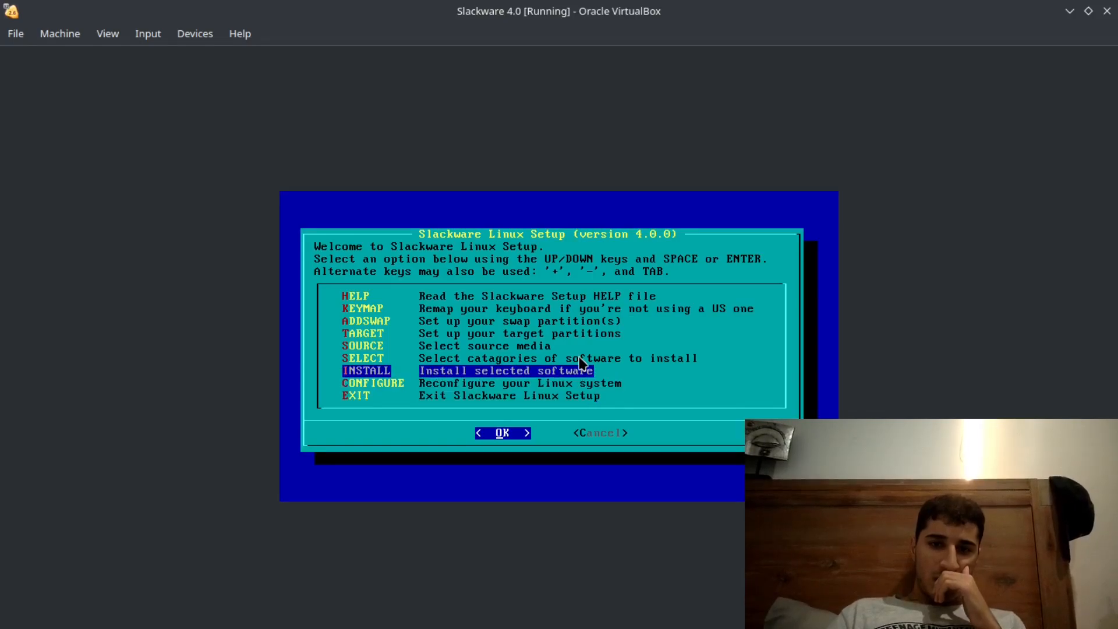
key("Return")
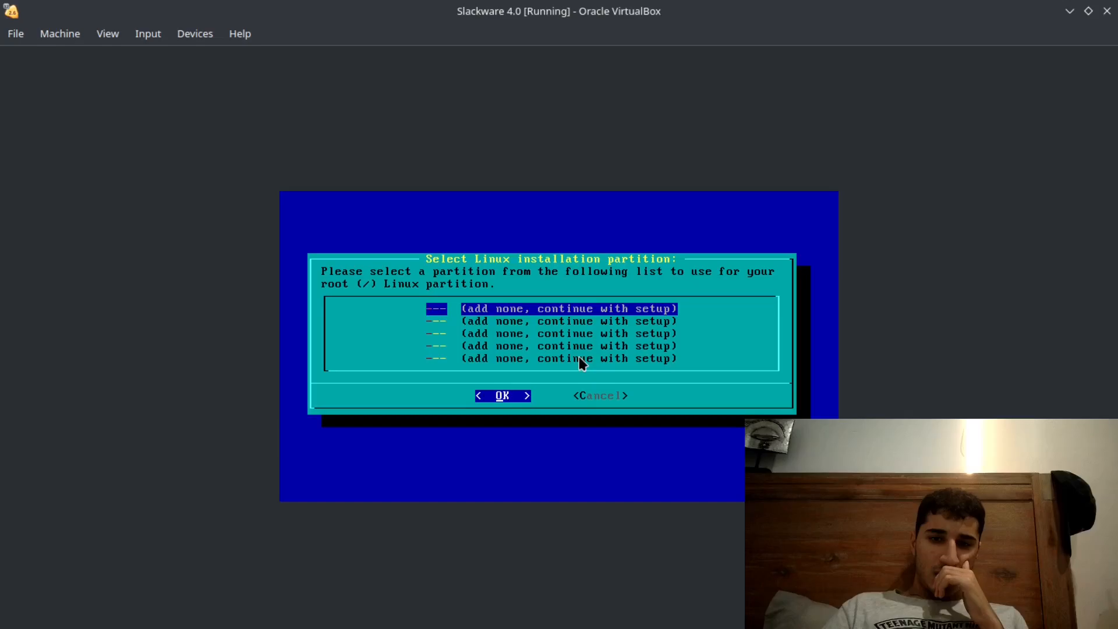
key("Return")
- Cancel Slackware Linux Setup and exit the shell session
key("Tab")
key("Return")
type("exit")
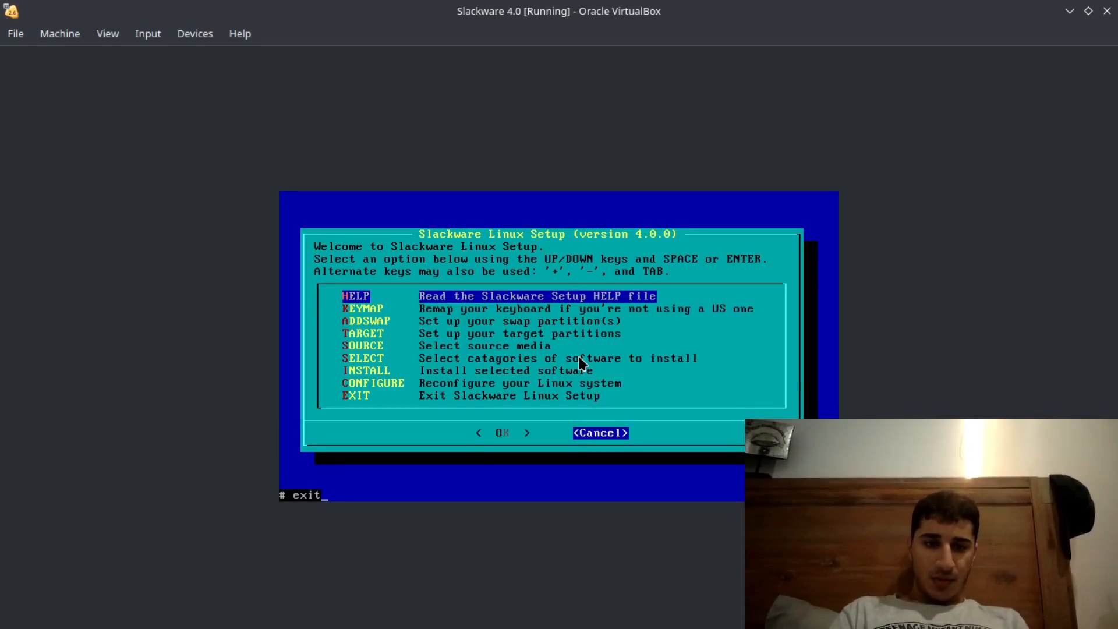
key("Return")
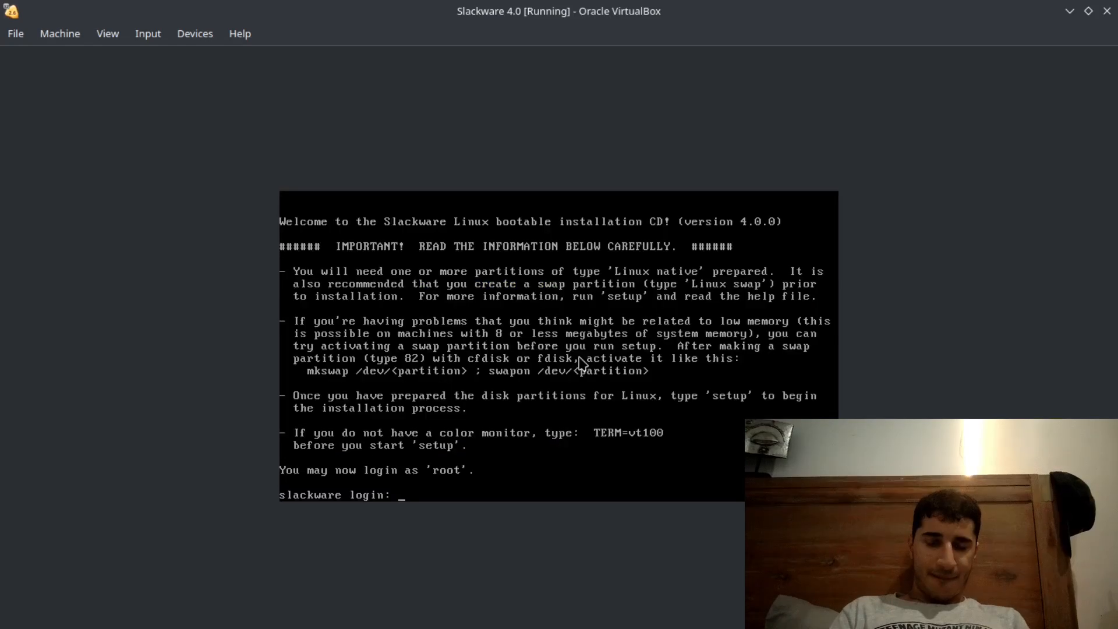
- Log in as root and try to partition the hard drive with the fdisk command
type("root")
key("Return")
type("fdisk")
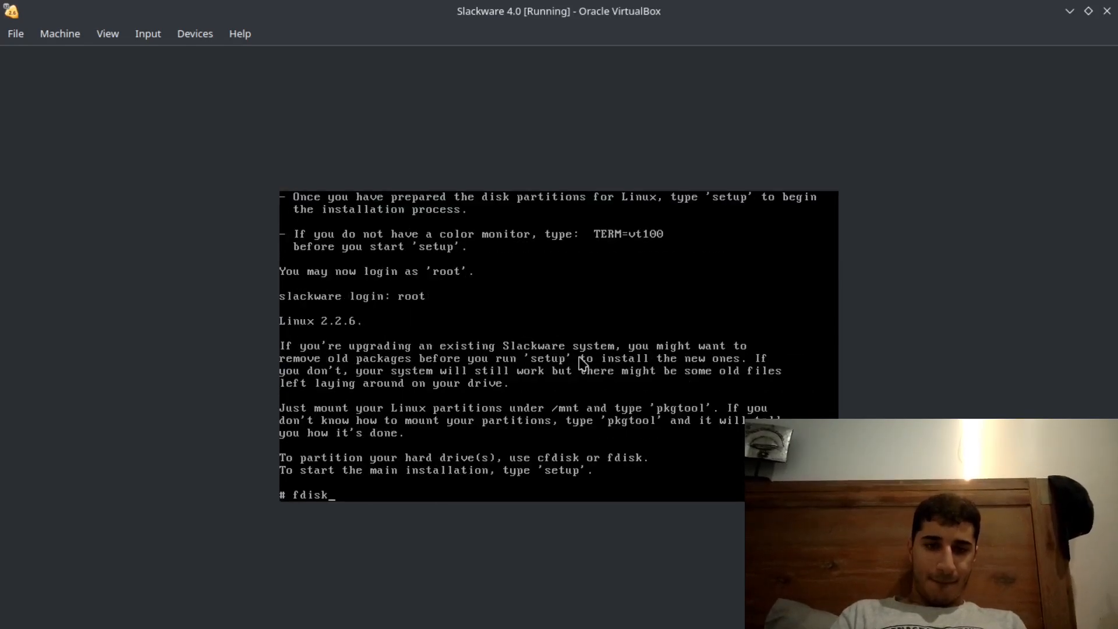
key("Return")
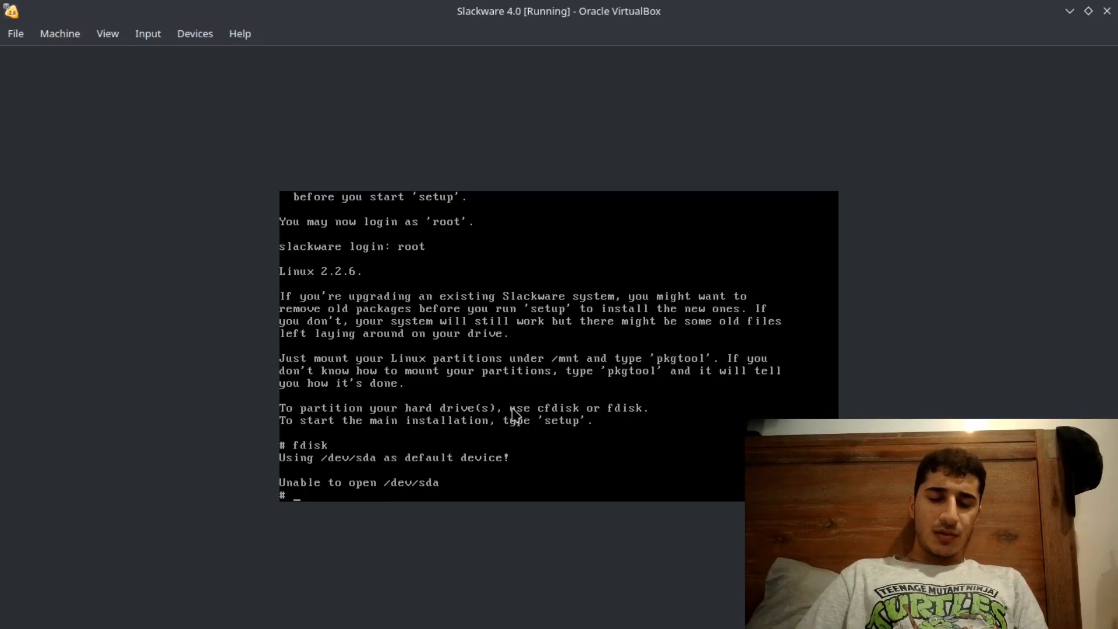
- Decline capturing the mouse, tile the virtual machine window to half the screen and switch to Firefox alongside it
left_click(310, 461)
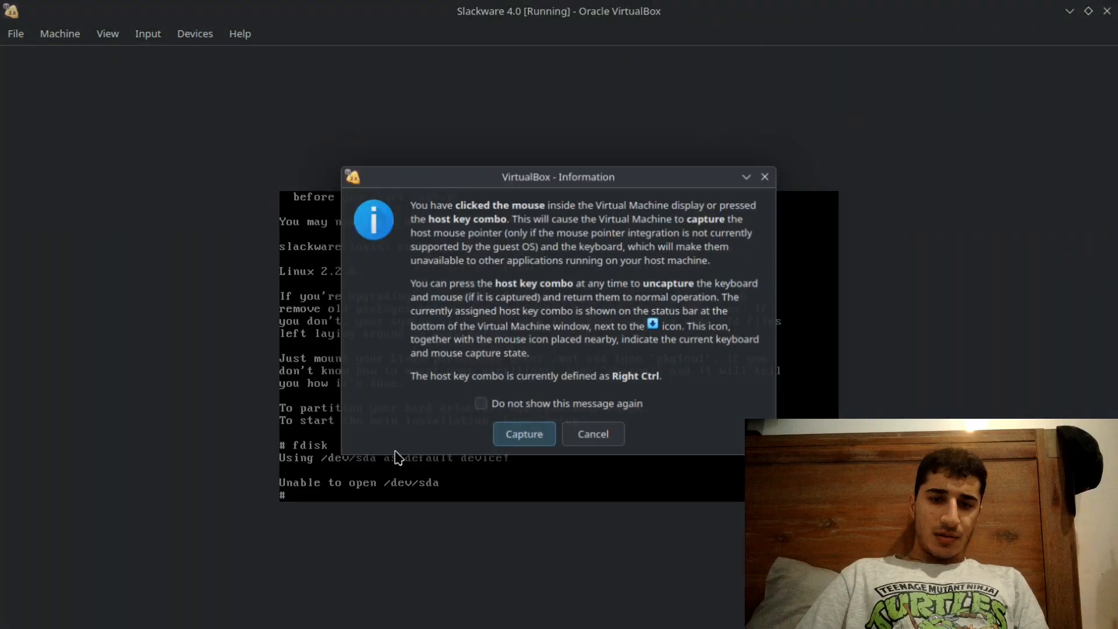
left_click(593, 437)
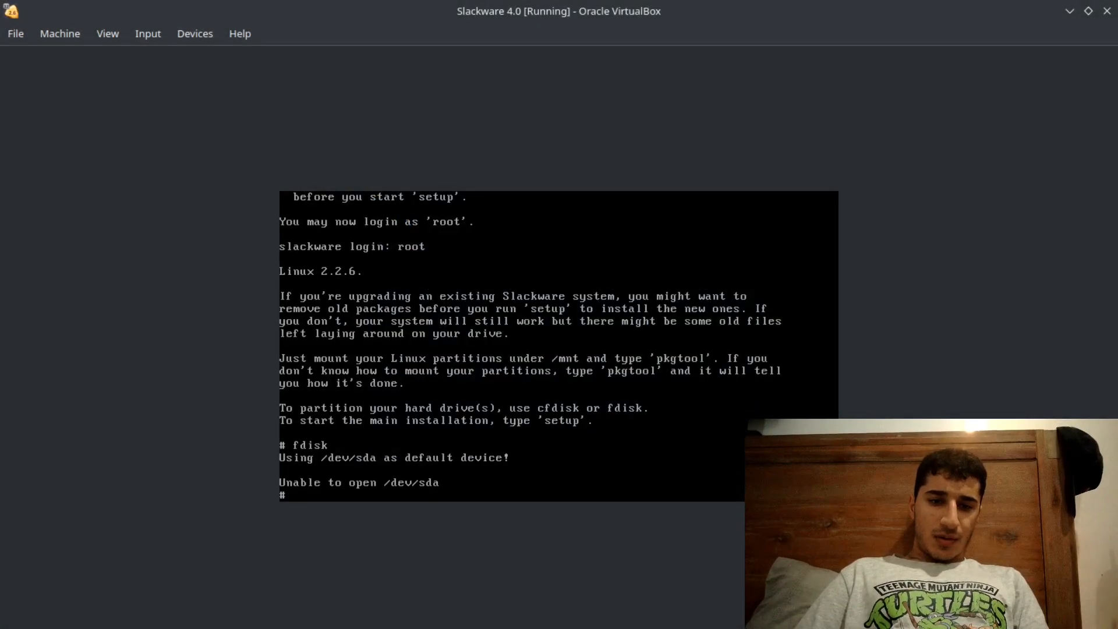
key("super+Left")
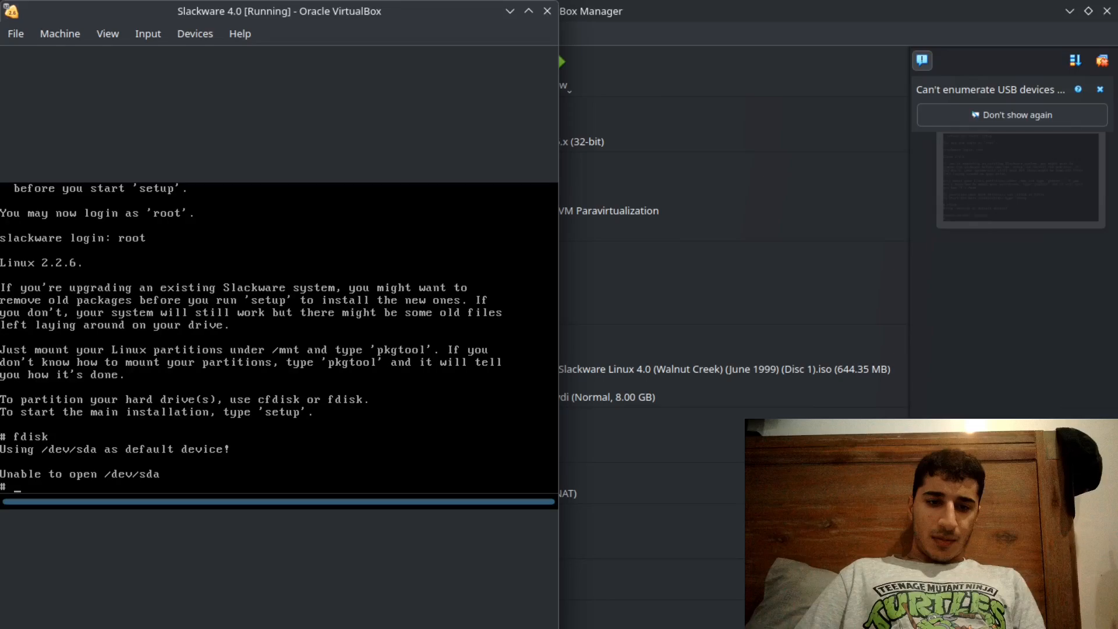
key("alt+Tab")
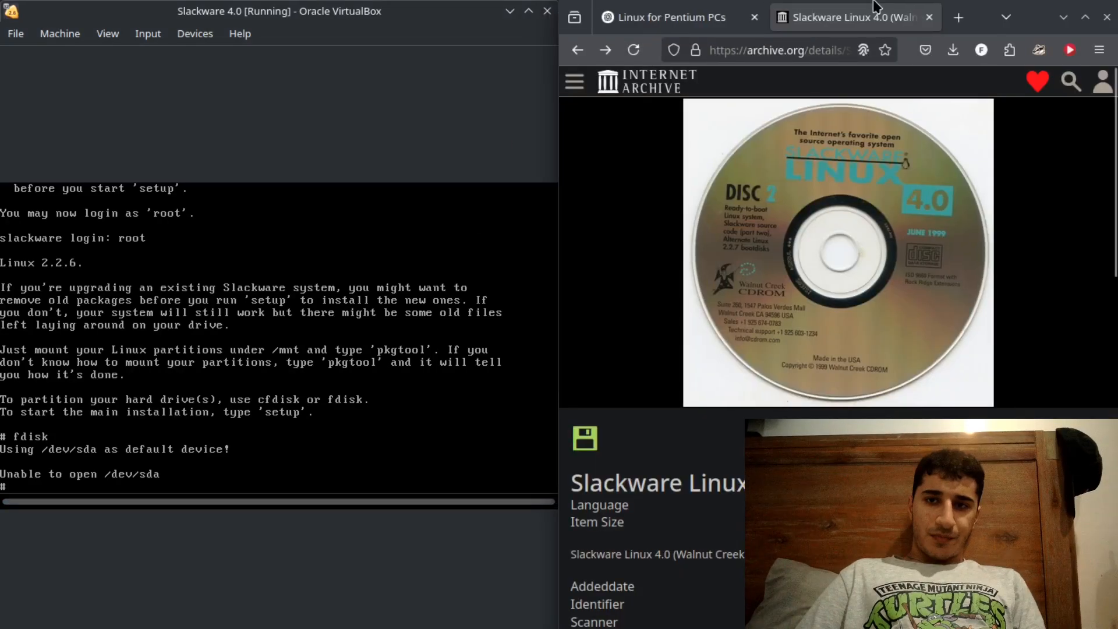
- In a new tab, search for "using /dev/sda as default device unable to open /dev/sda" and read the AI overview's explanation of the error
left_click(957, 17)
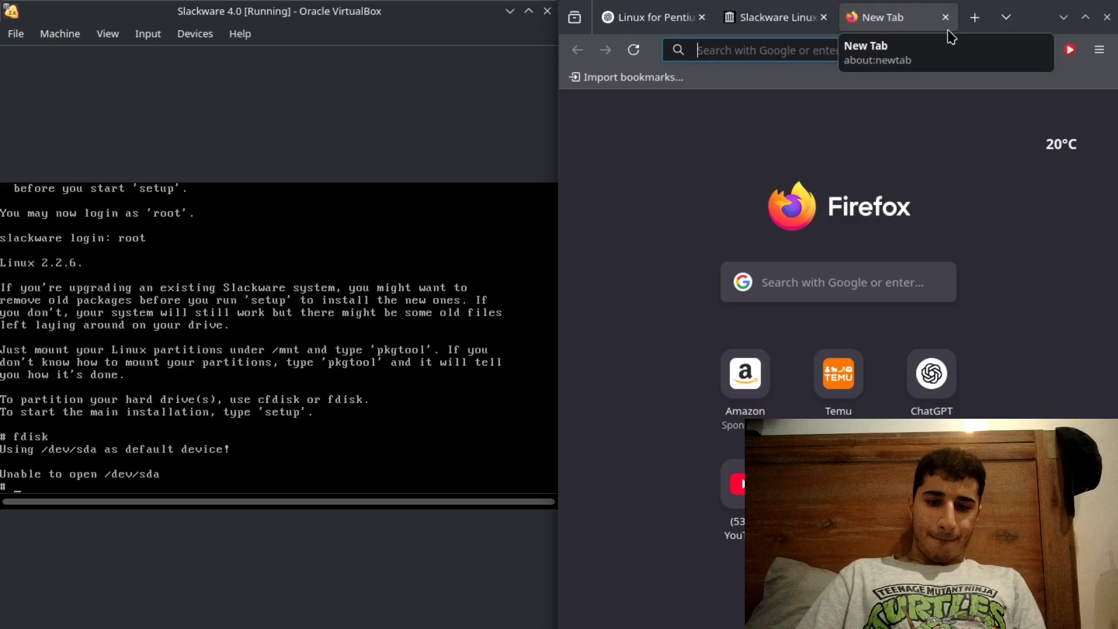
type("using /dev/")
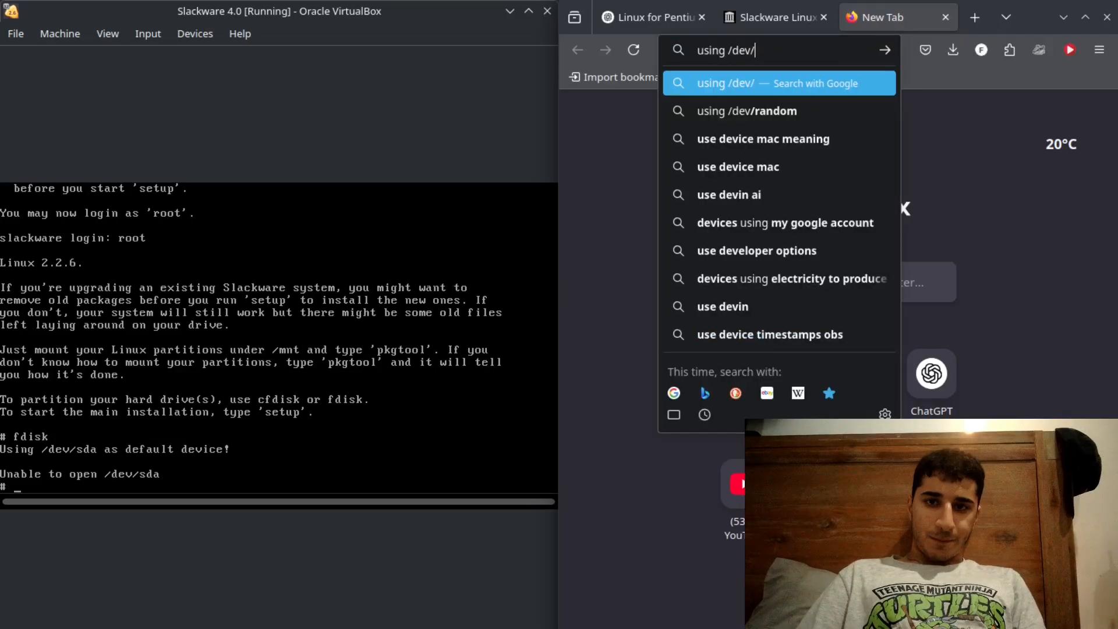
type("sda as ")
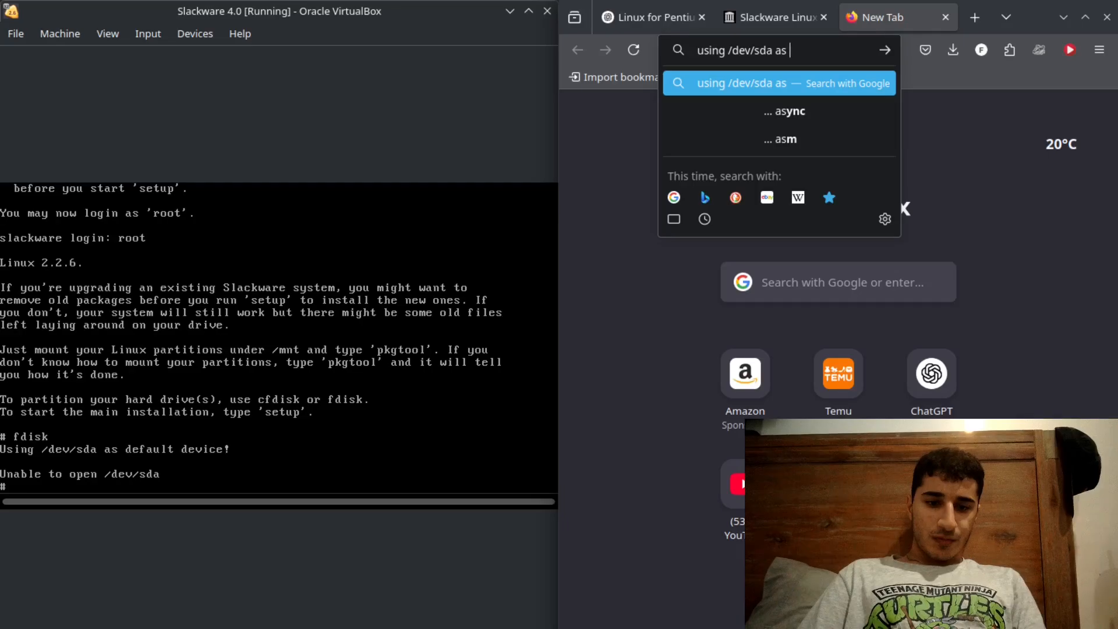
type("default device")
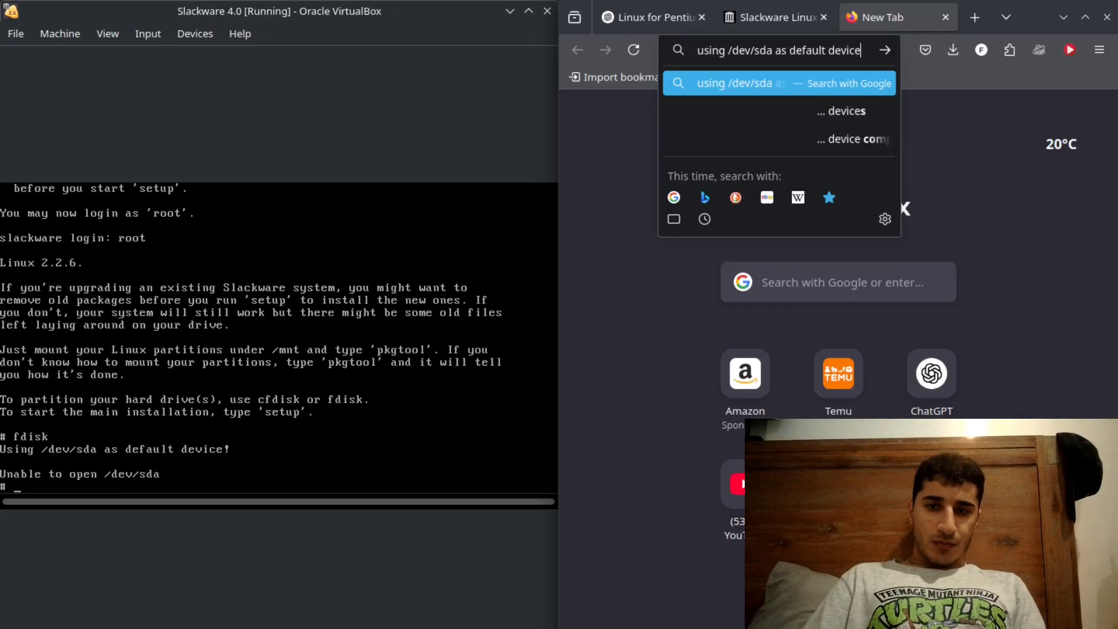
type(" unable to open /dev/")
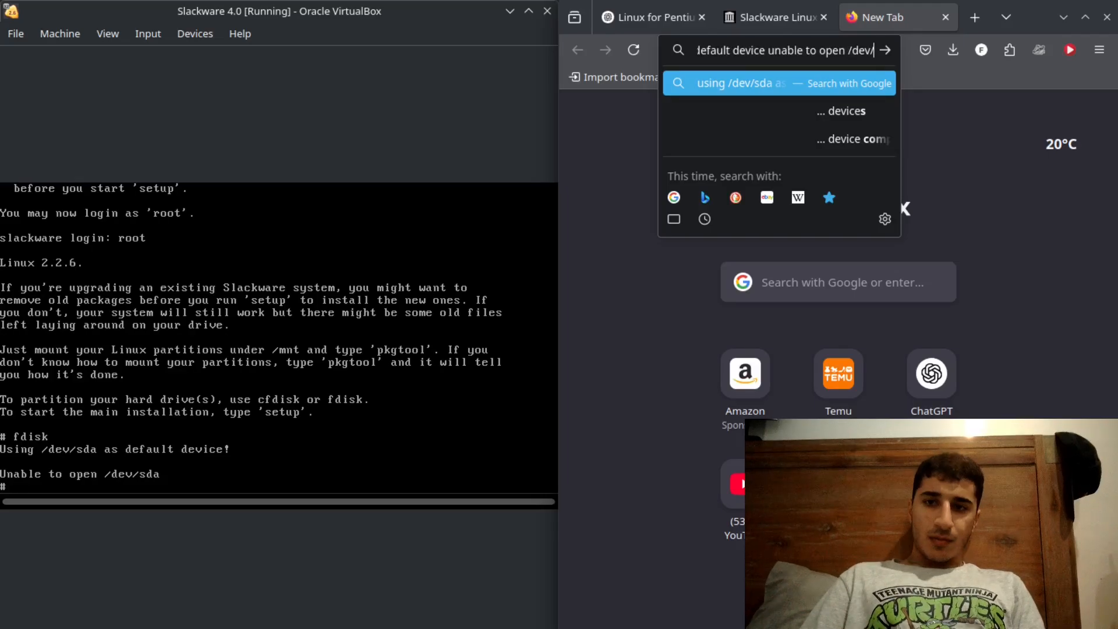
type("sda")
key("Return")
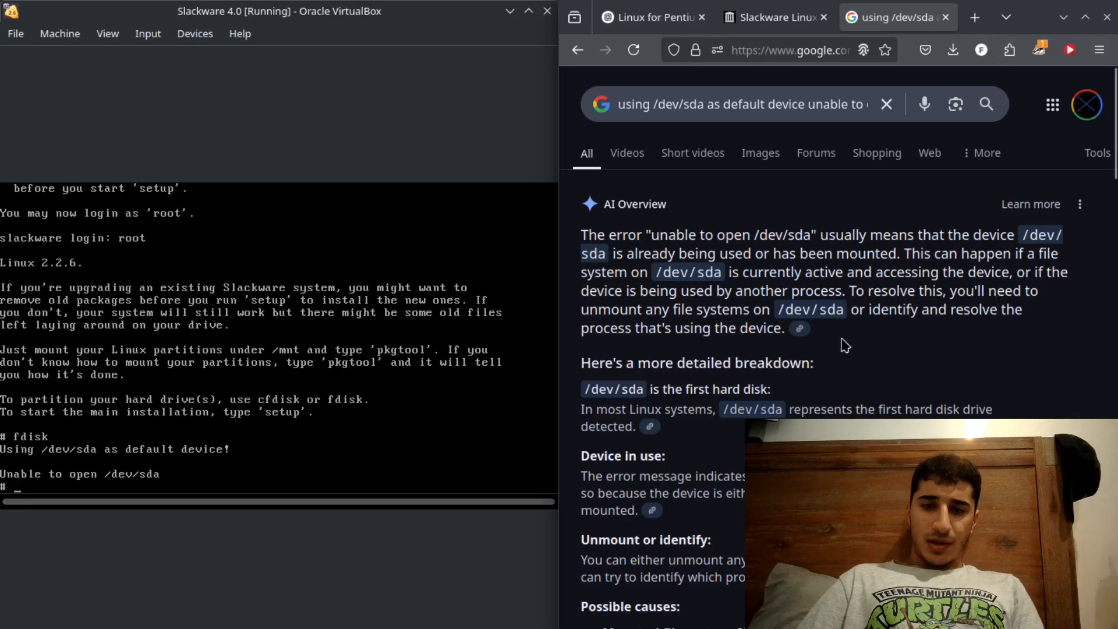
scroll(843, 345, "down", 2)
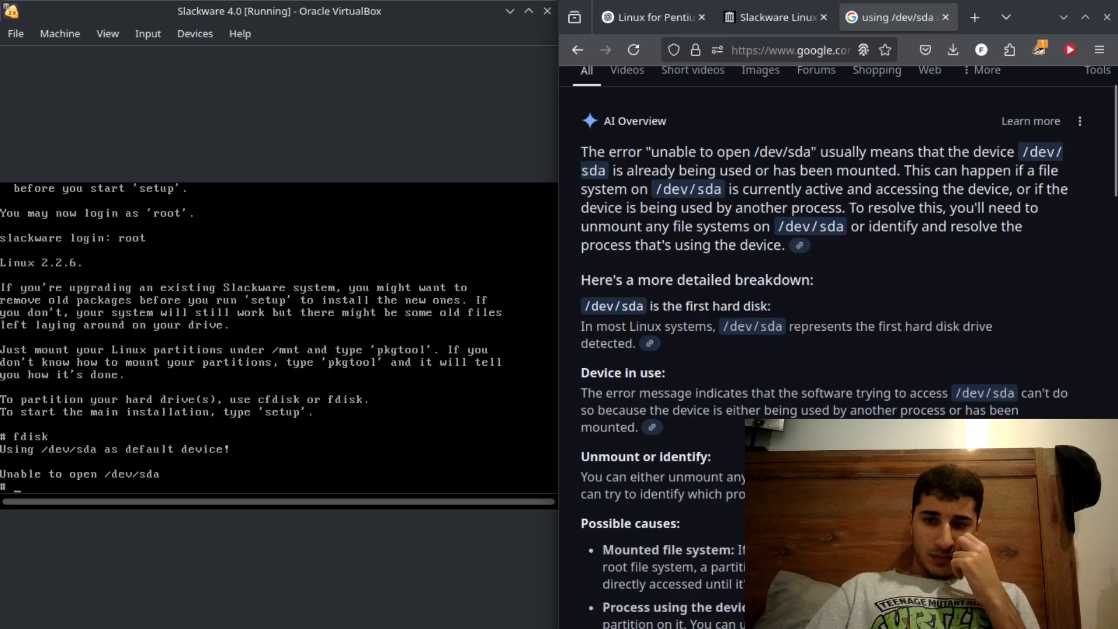
scroll(842, 347, "down", 1)
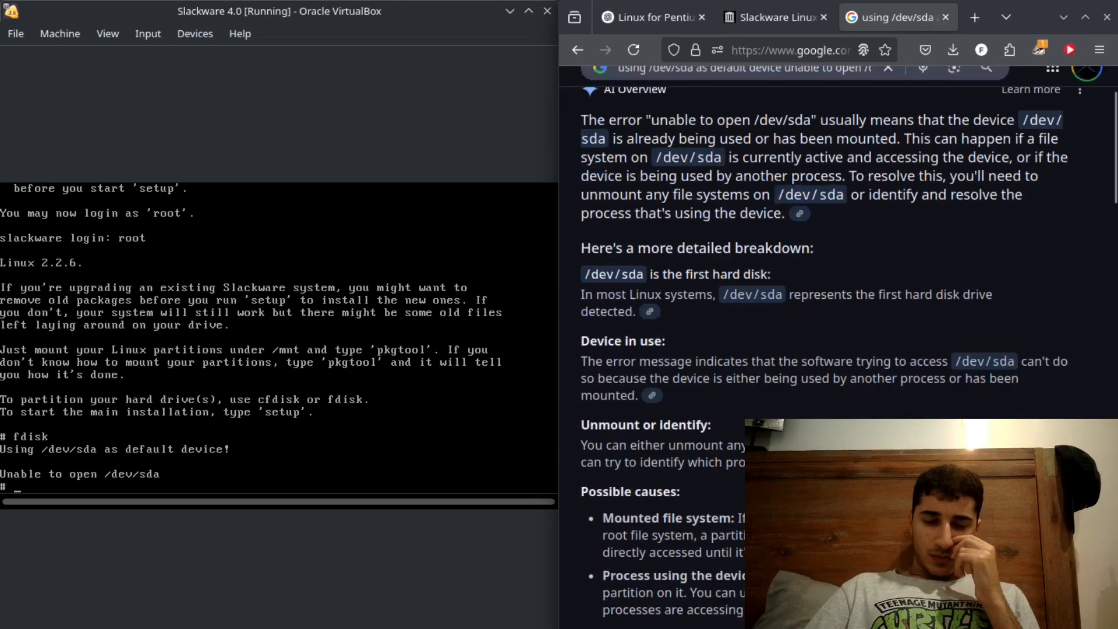
scroll(838, 350, "down", 3)
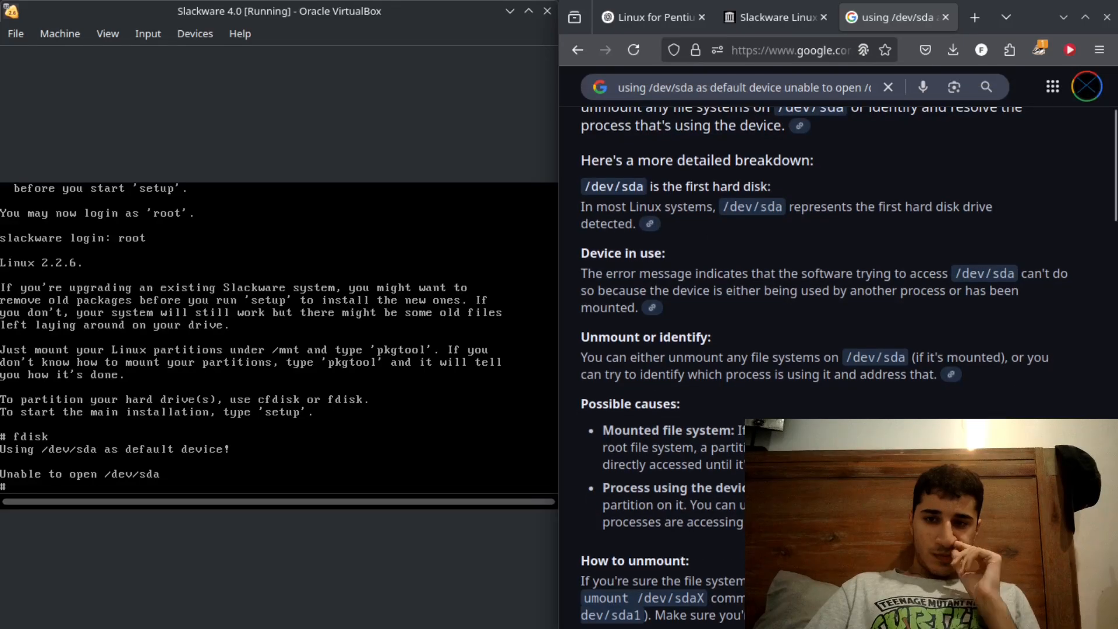
scroll(838, 349, "down", 1)
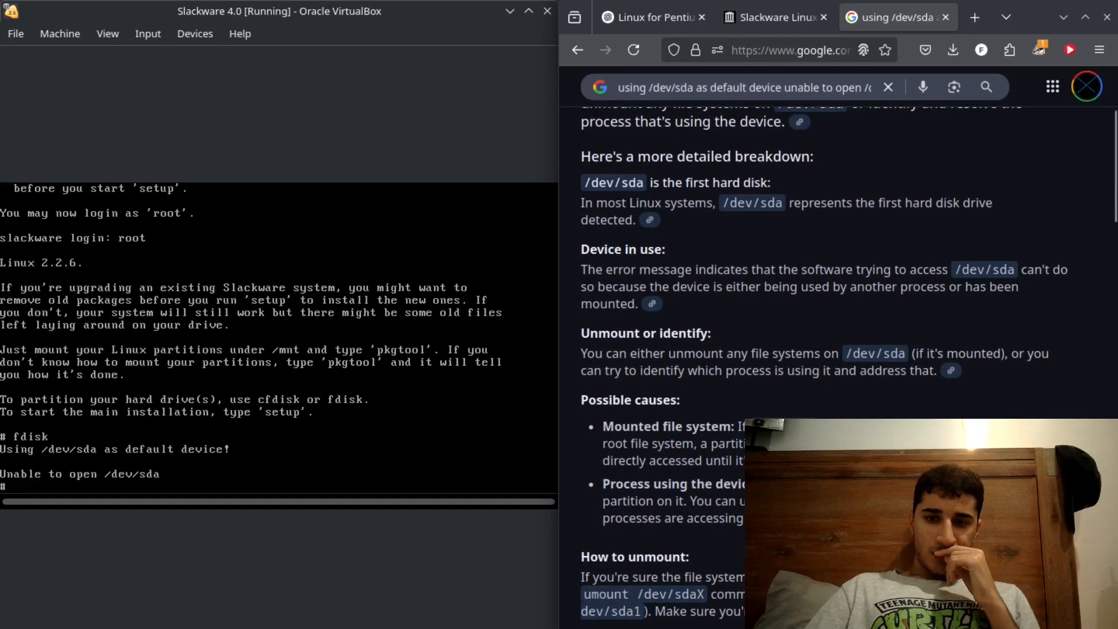
scroll(839, 350, "down", 2)
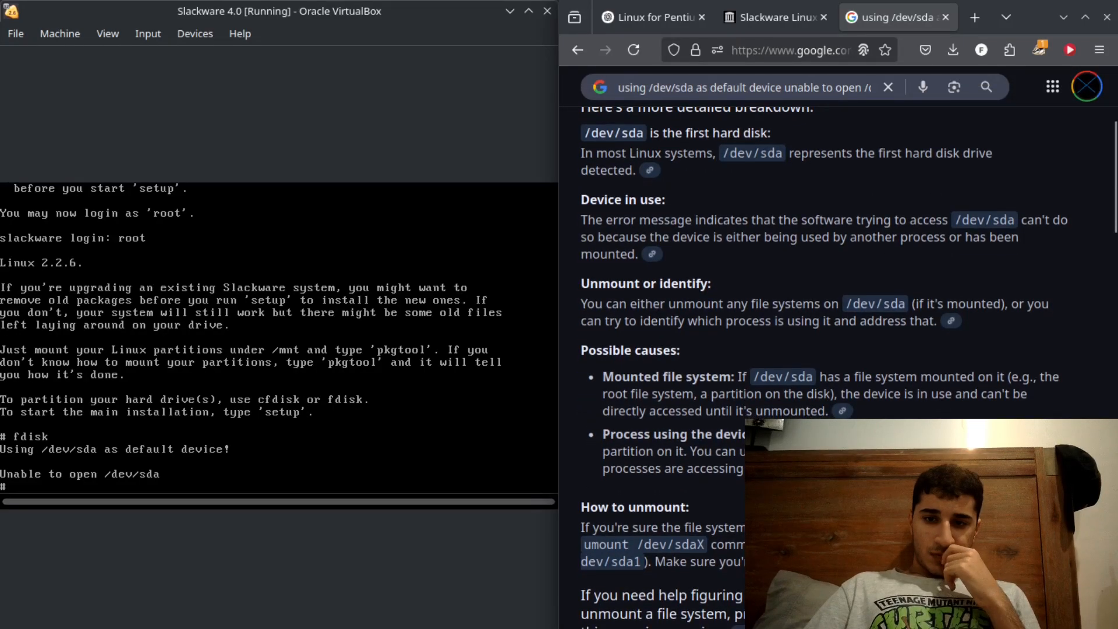
scroll(838, 350, "down", 1)
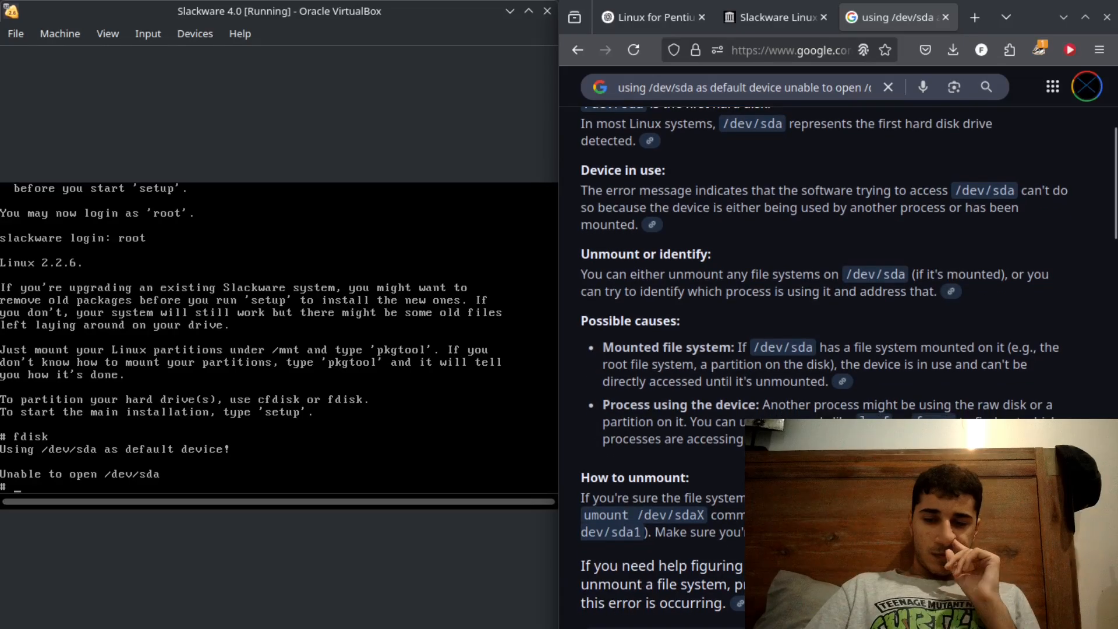
- Read the suggested causes of the error, decline capturing the mouse and try the lsof command in the virtual machine's shell
scroll(838, 349, "down", 1)
scroll(839, 349, "down", 1)
scroll(838, 350, "down", 1)
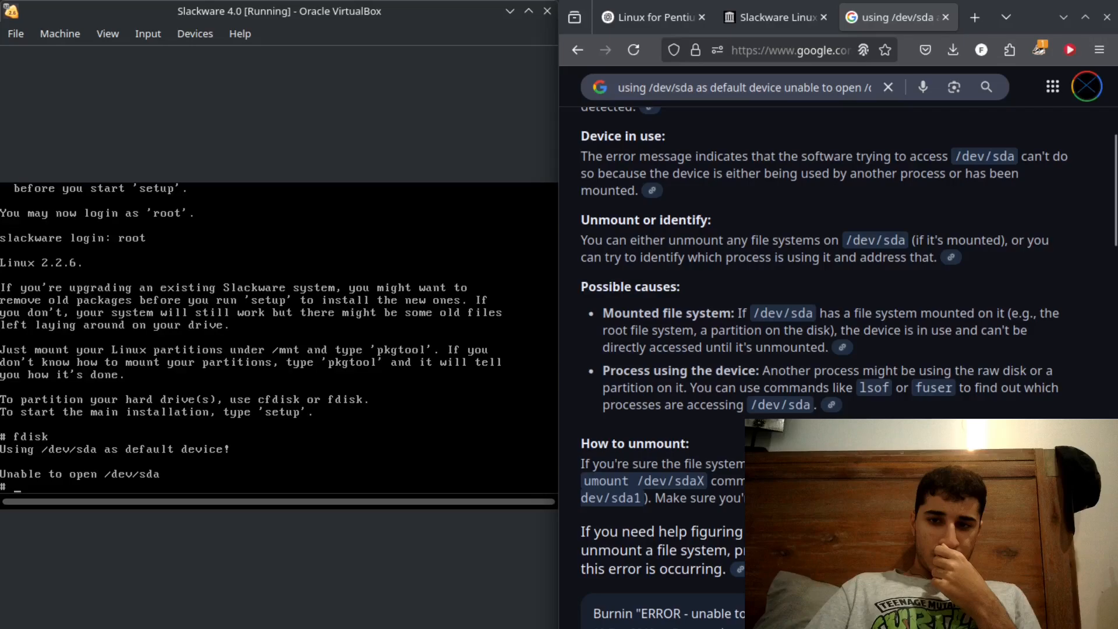
left_click(331, 390)
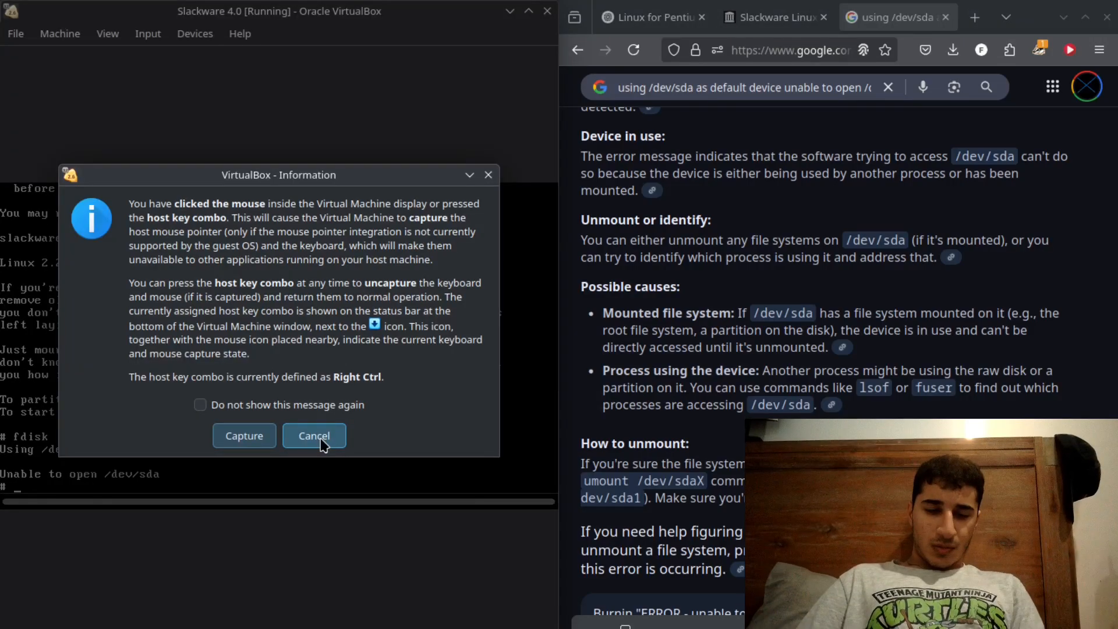
left_click(321, 440)
type("isof")
key("Return")
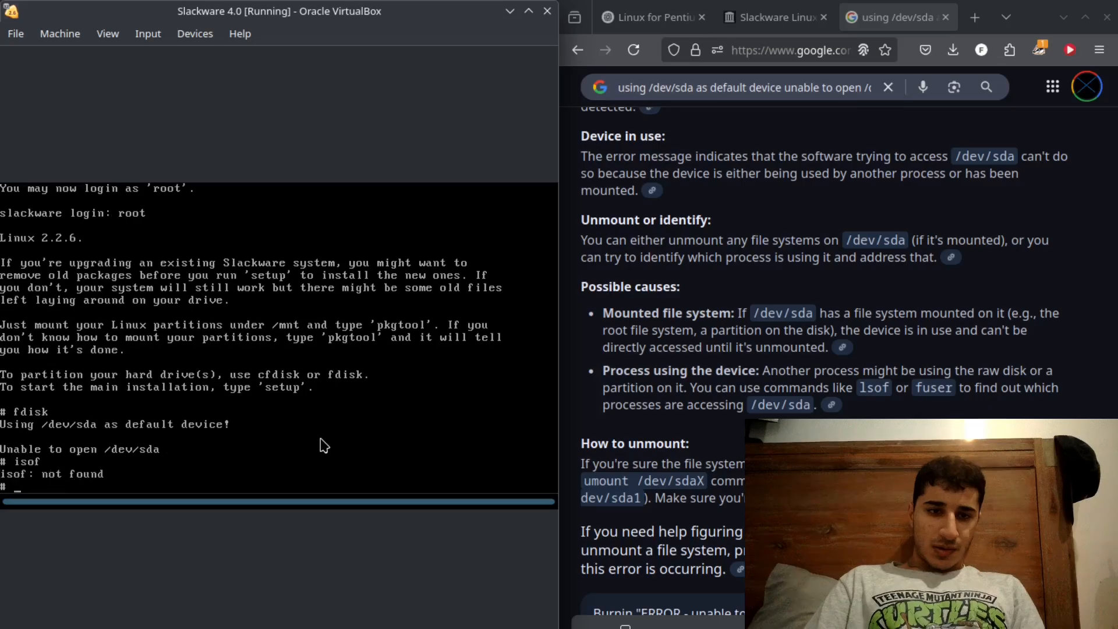
type("isof")
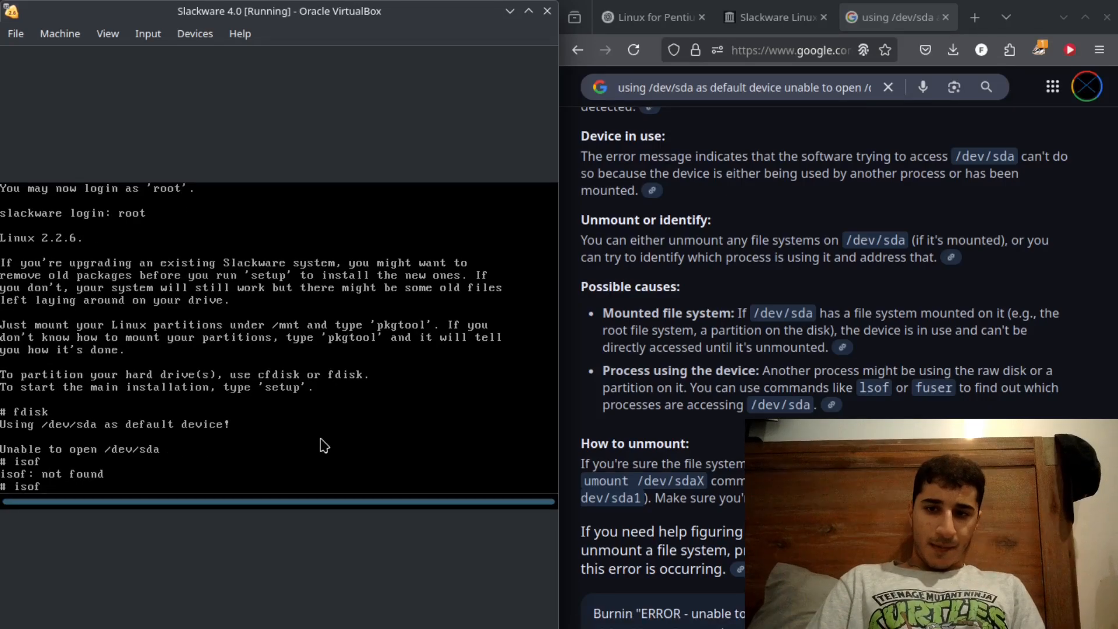
key("BackSpace")
key("BackSpace")
key("BackSpace")
key("BackSpace")
type("lsof")
key("Return")
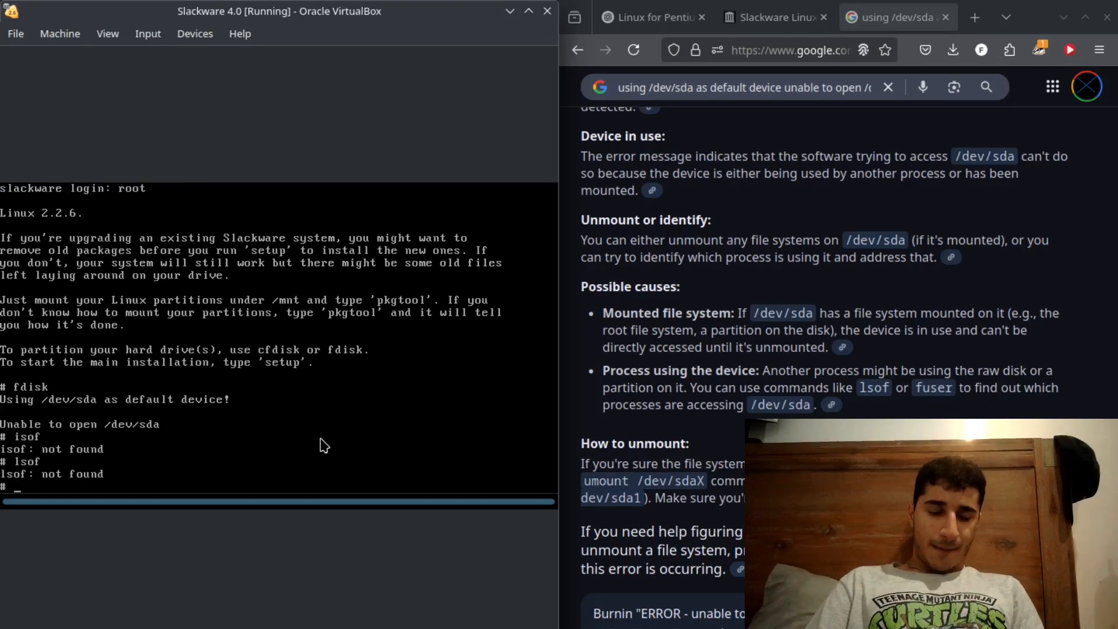
- Try lsof on /dev/sda and the fuser command to find out which process is using the disk
type("lsof")
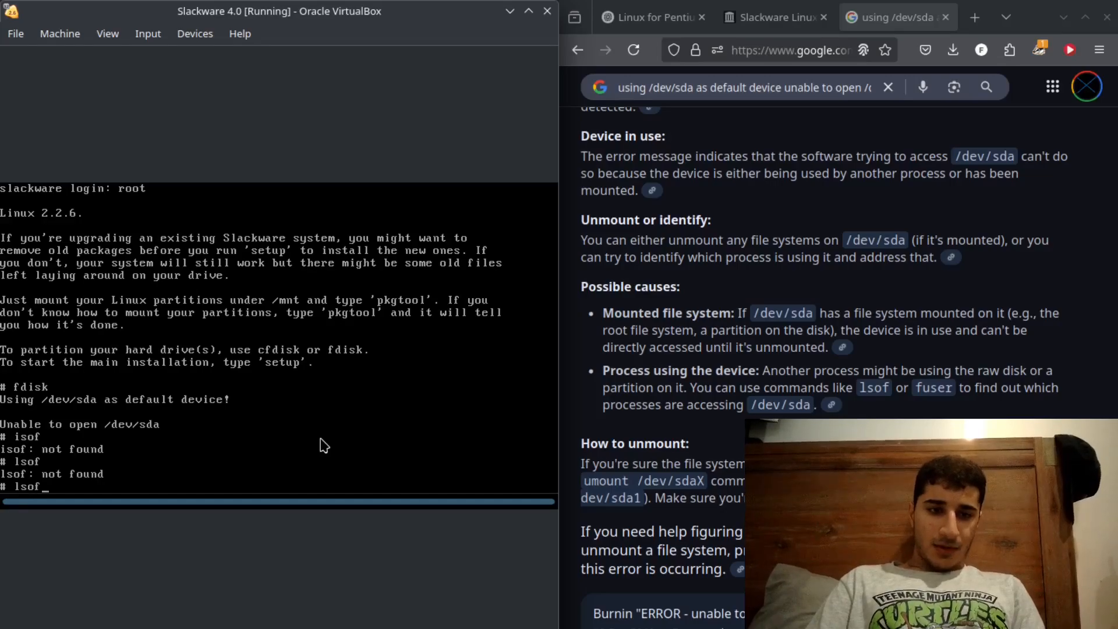
type(" /dev/sda")
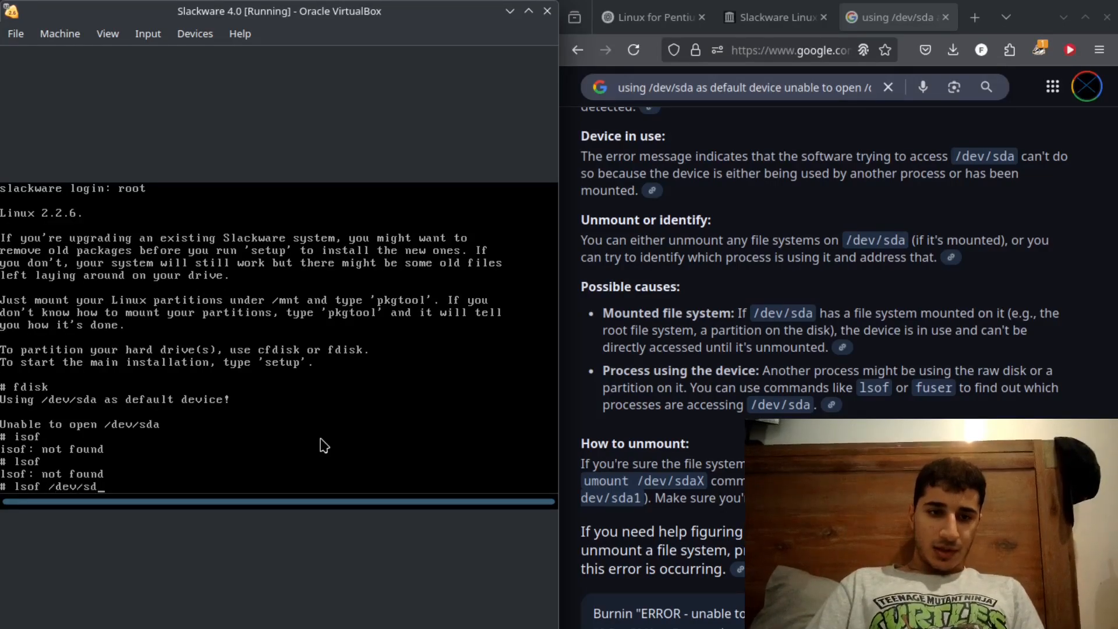
key("Return")
type("fuser")
key("Return")
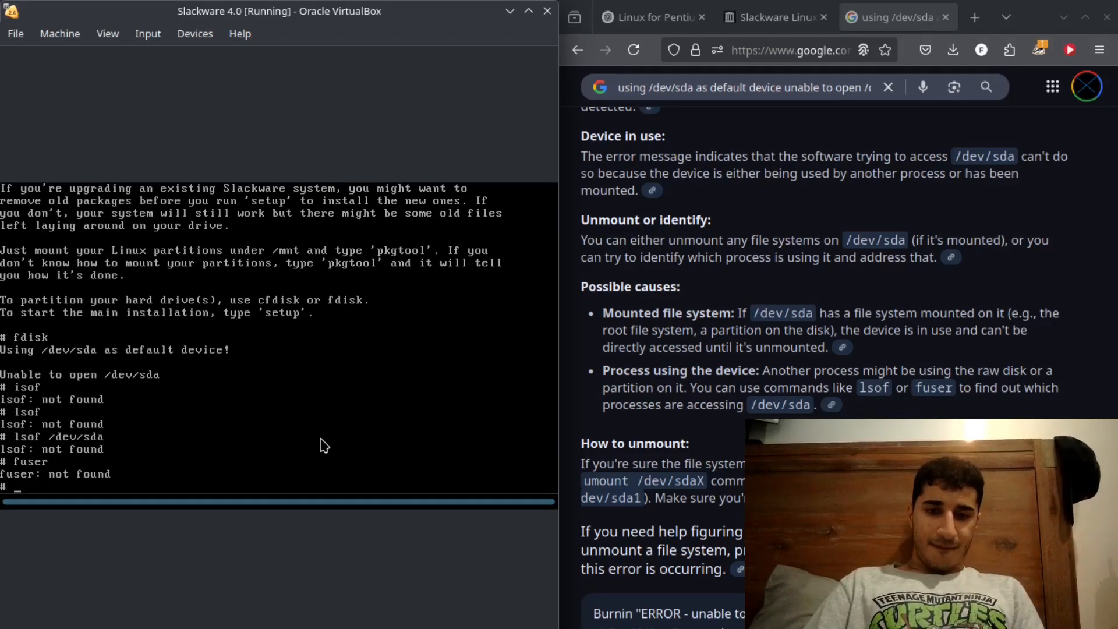
- Exit the shell session and log back in as root
type("exit")
key("Return")
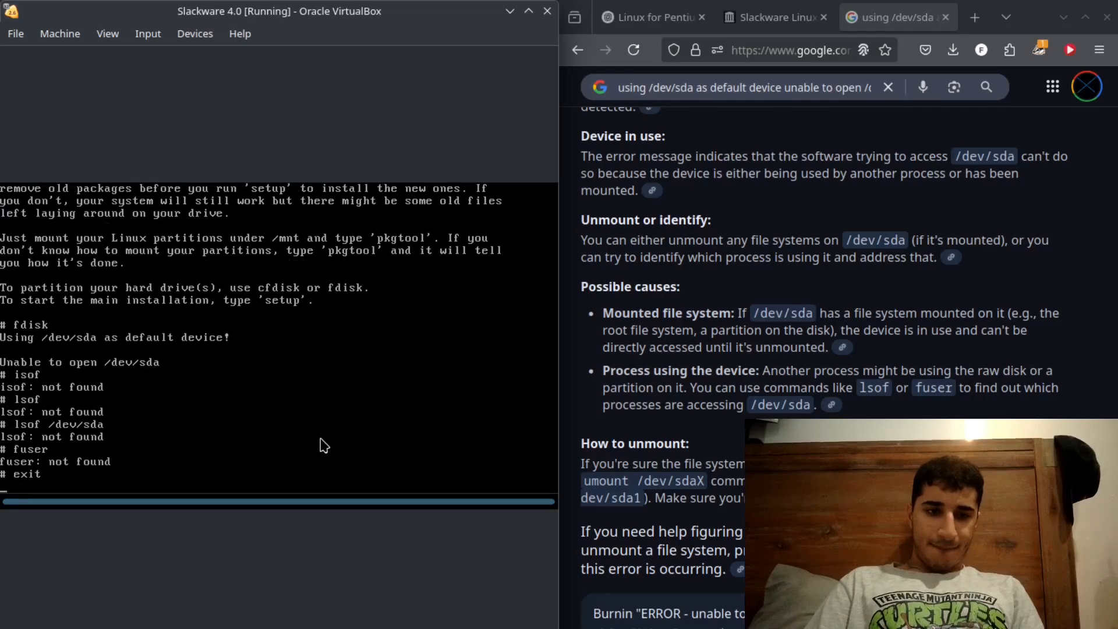
type("root")
key("Return")
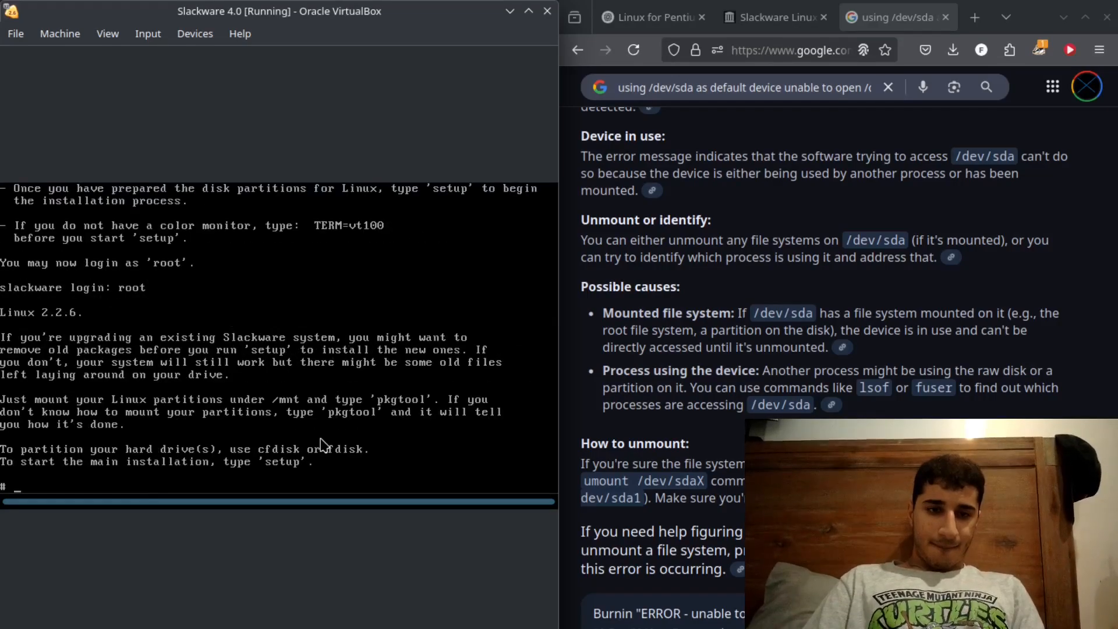
- Exit the shell again, try fdisk at the login prompt and log in as root once more
type("c")
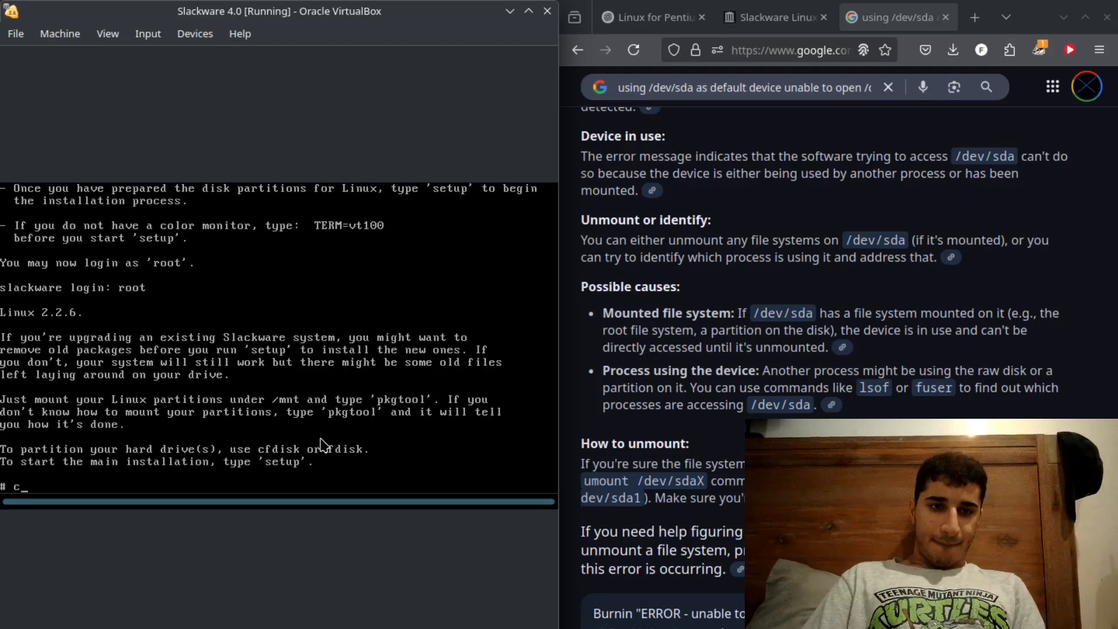
type("exit")
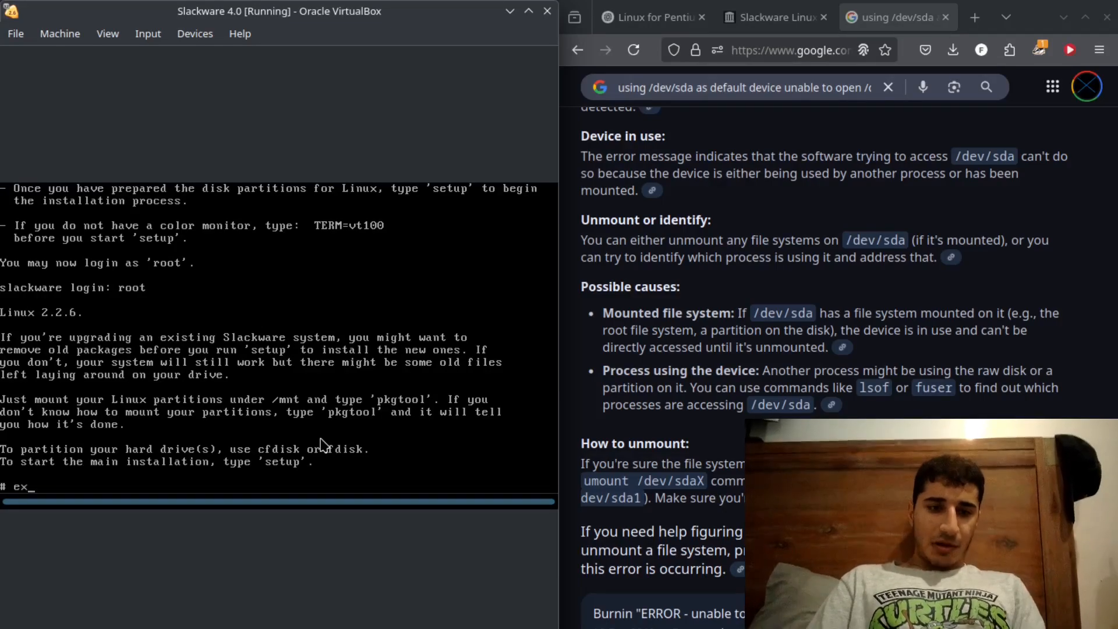
key("Return")
type("fdisk")
key("Return")
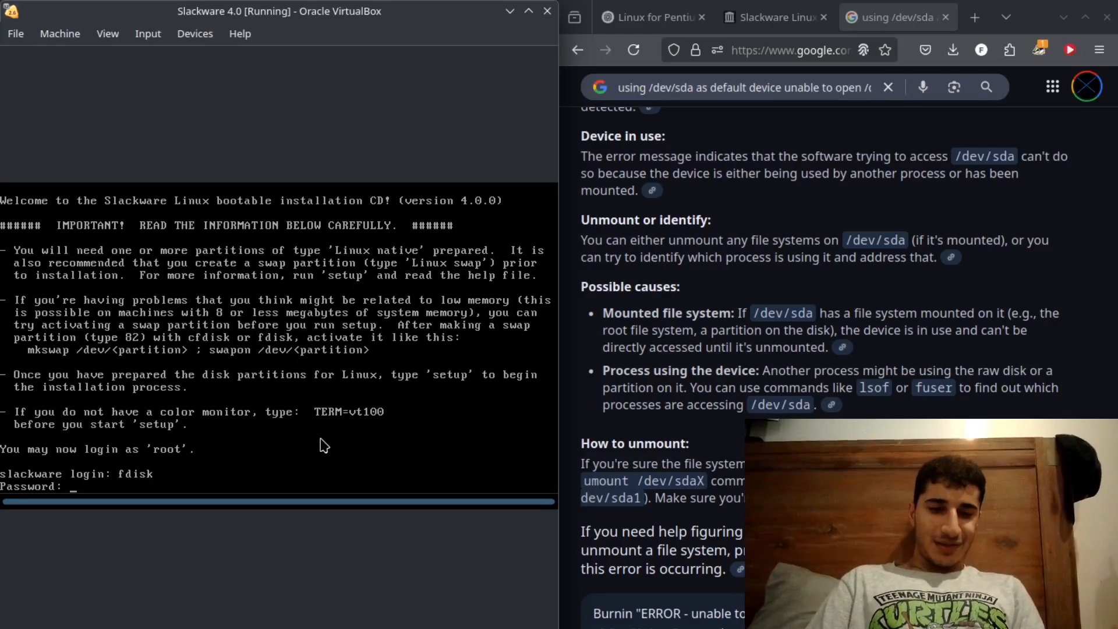
key("Return")
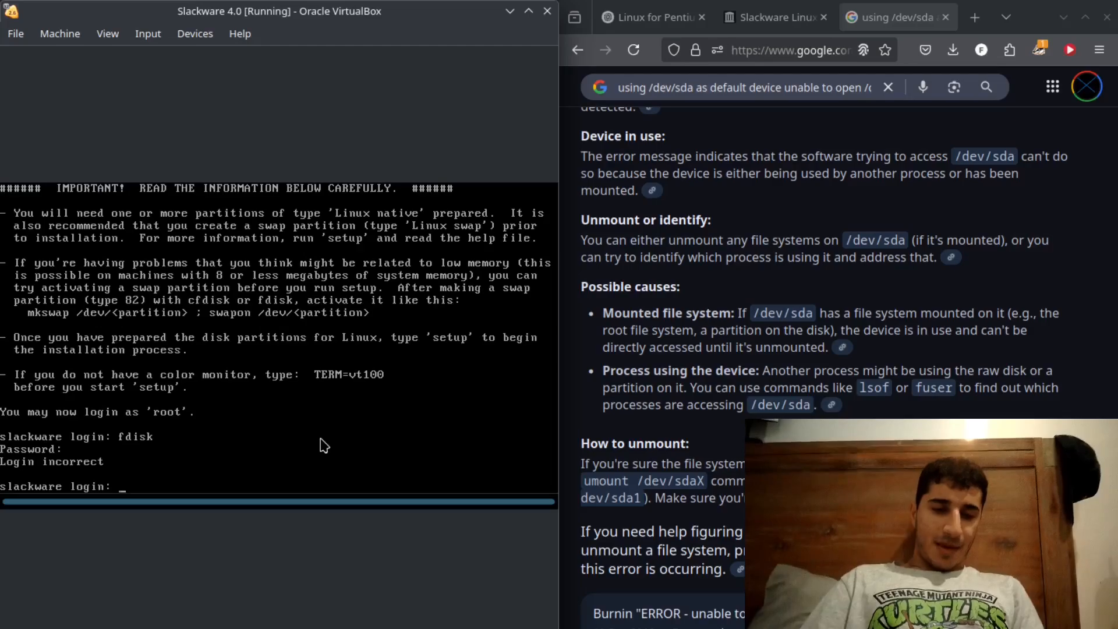
type("root")
key("Return")
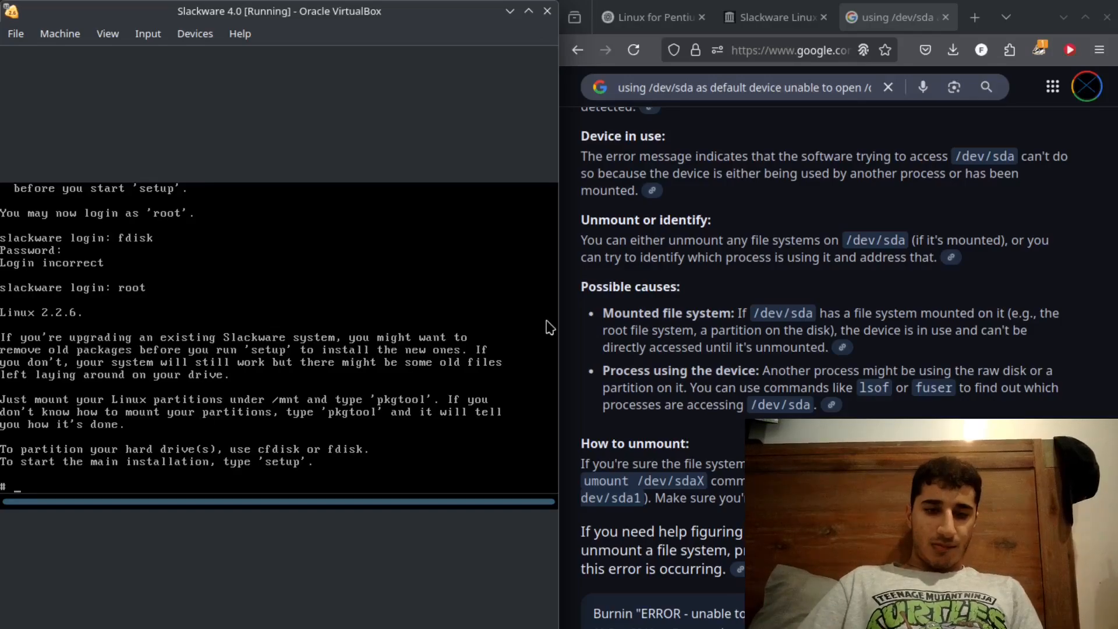
- Open the Unix & Linux Stack Exchange question "cfdisk: cannot open /dev/sda", dismiss the Google sign-in prompt and read the answer
left_click(888, 88)
left_click(892, 326)
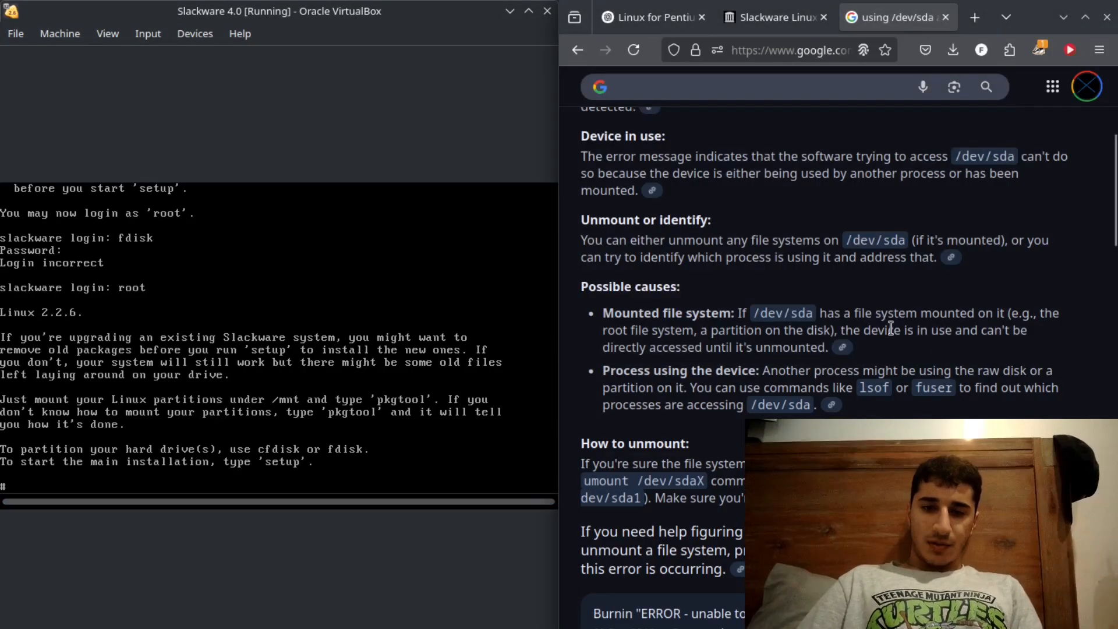
scroll(894, 335, "down", 8)
scroll(894, 335, "down", 10)
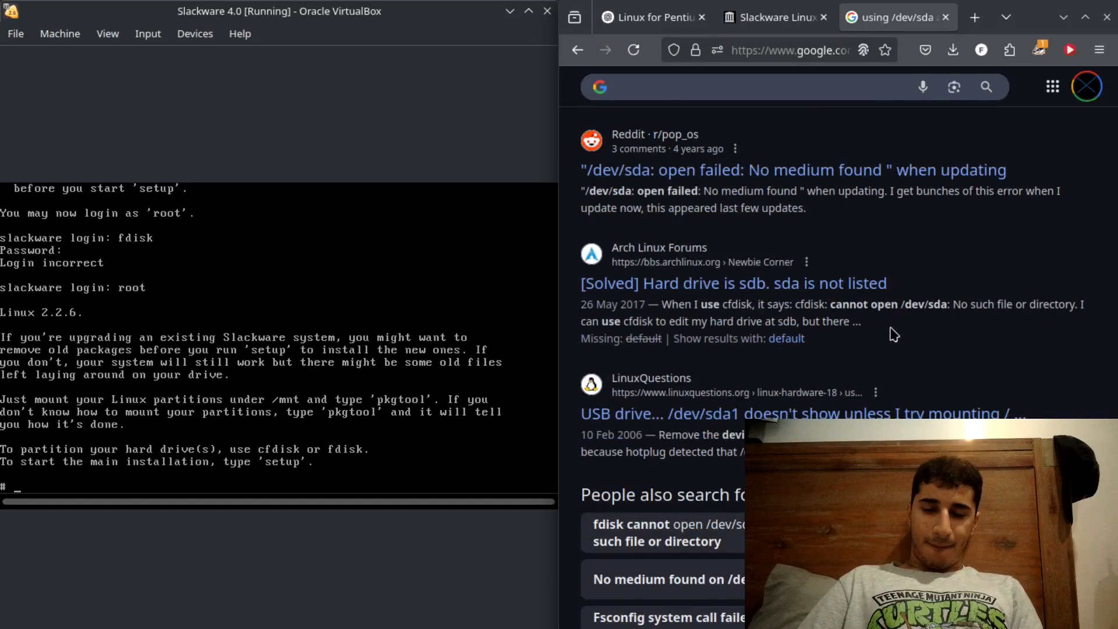
key("Home")
scroll(894, 334, "down", 10)
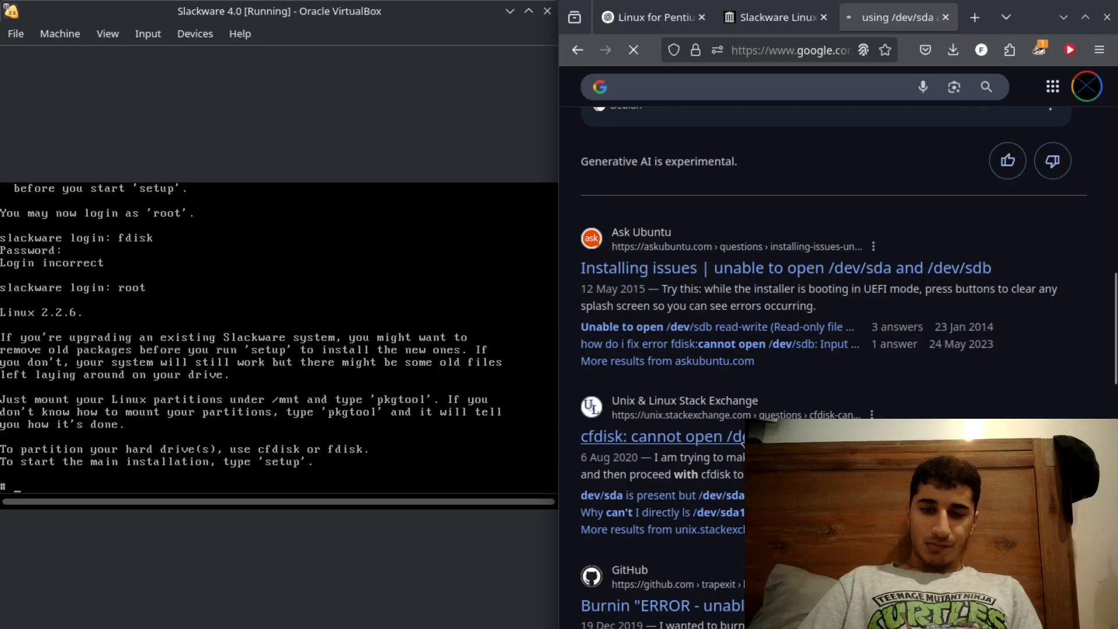
left_click(664, 437)
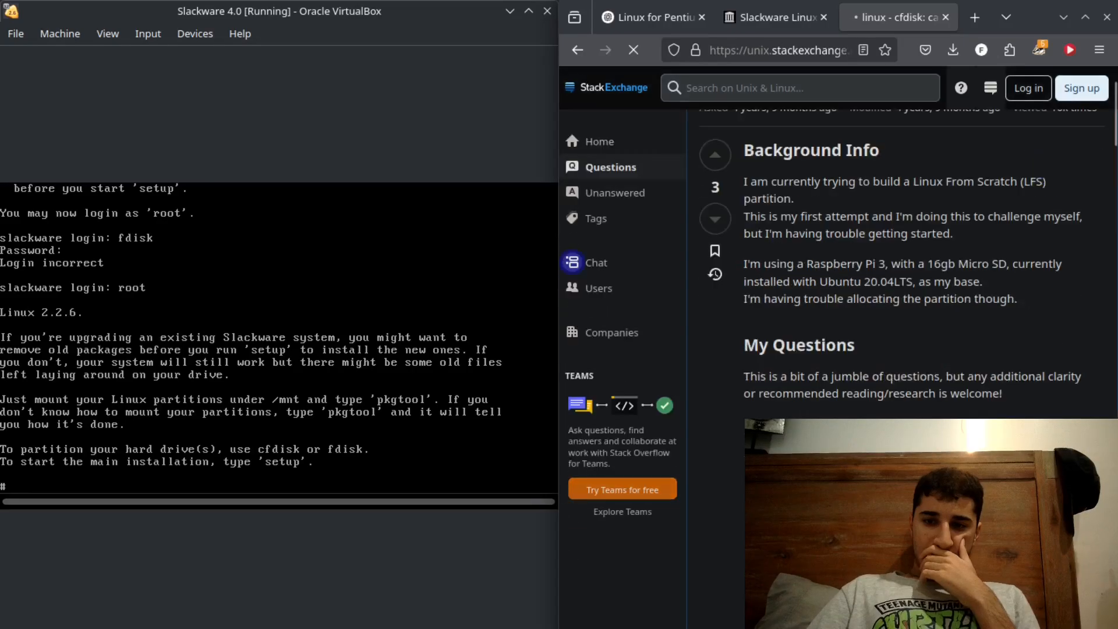
scroll(913, 262, "down", 5)
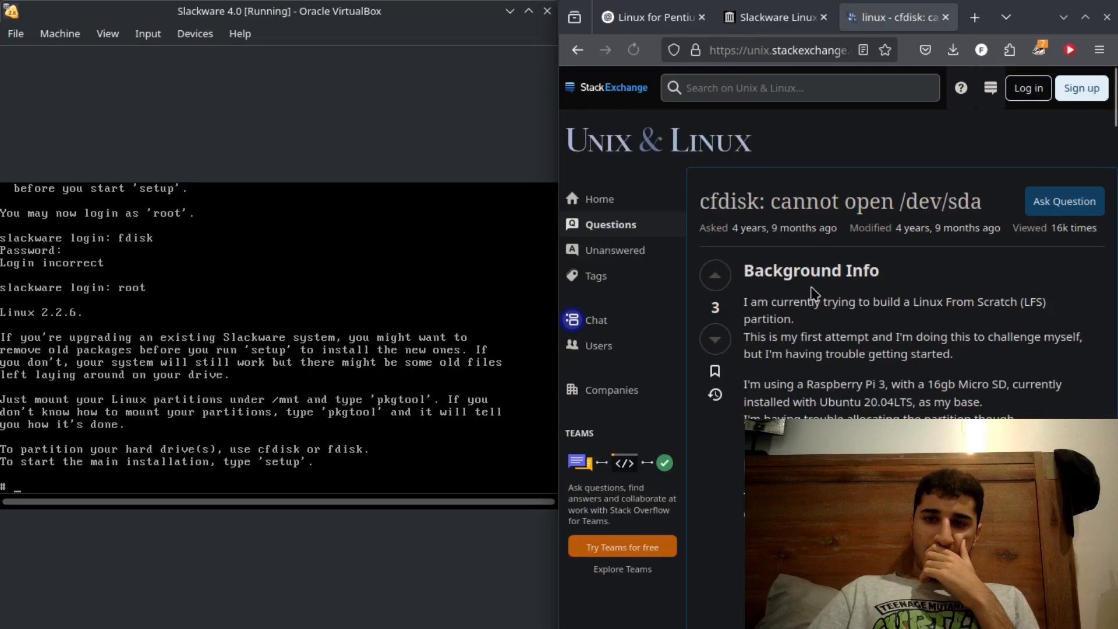
scroll(815, 294, "down", 15)
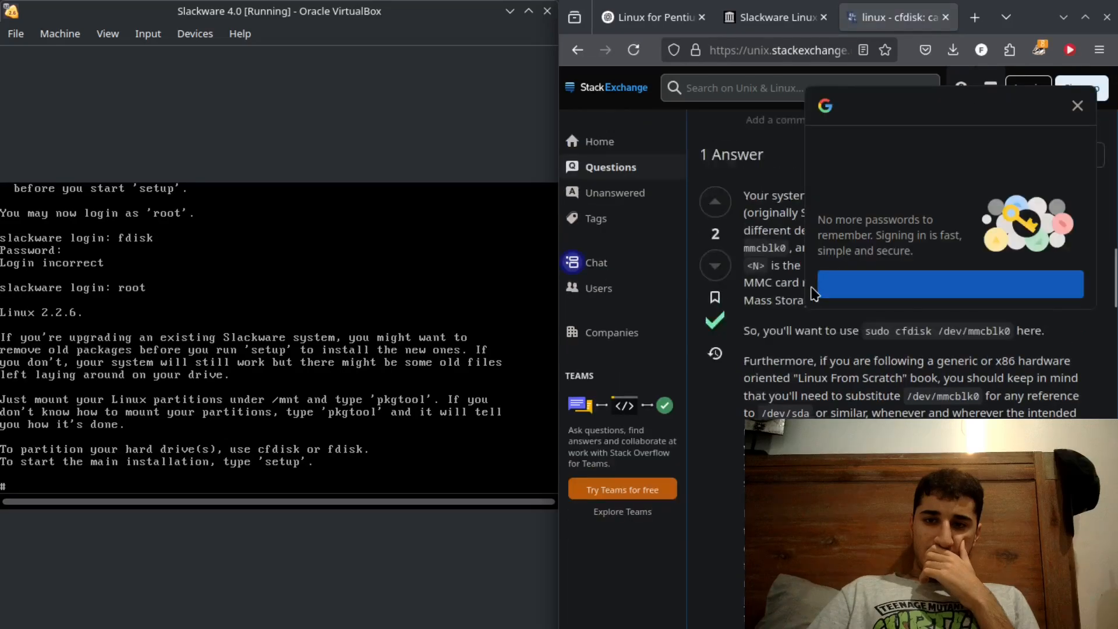
scroll(814, 294, "up", 1)
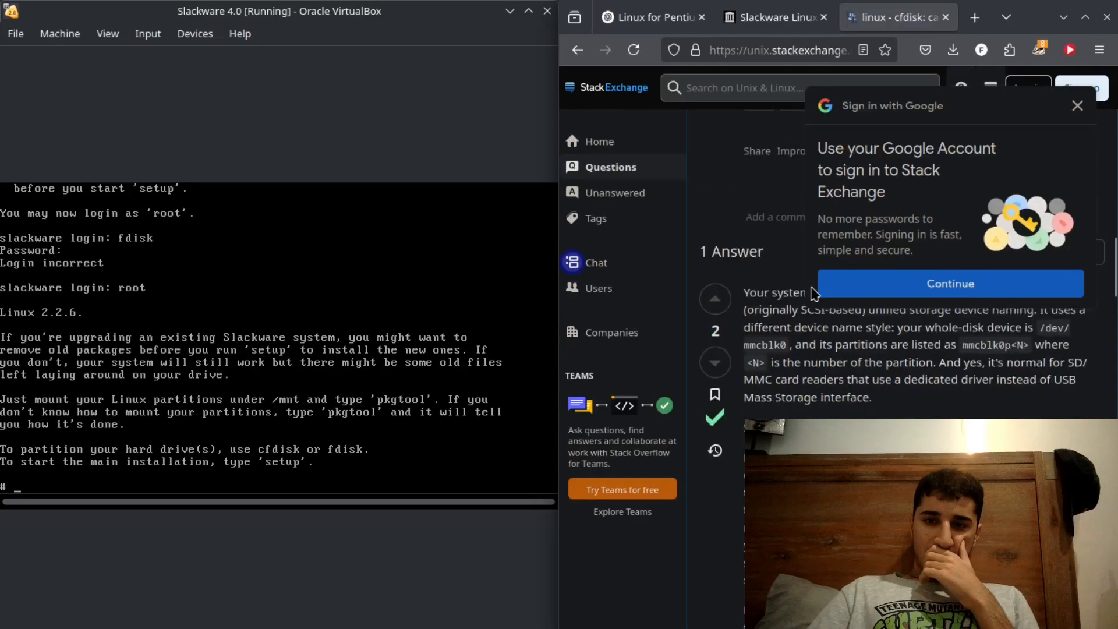
left_click(1077, 105)
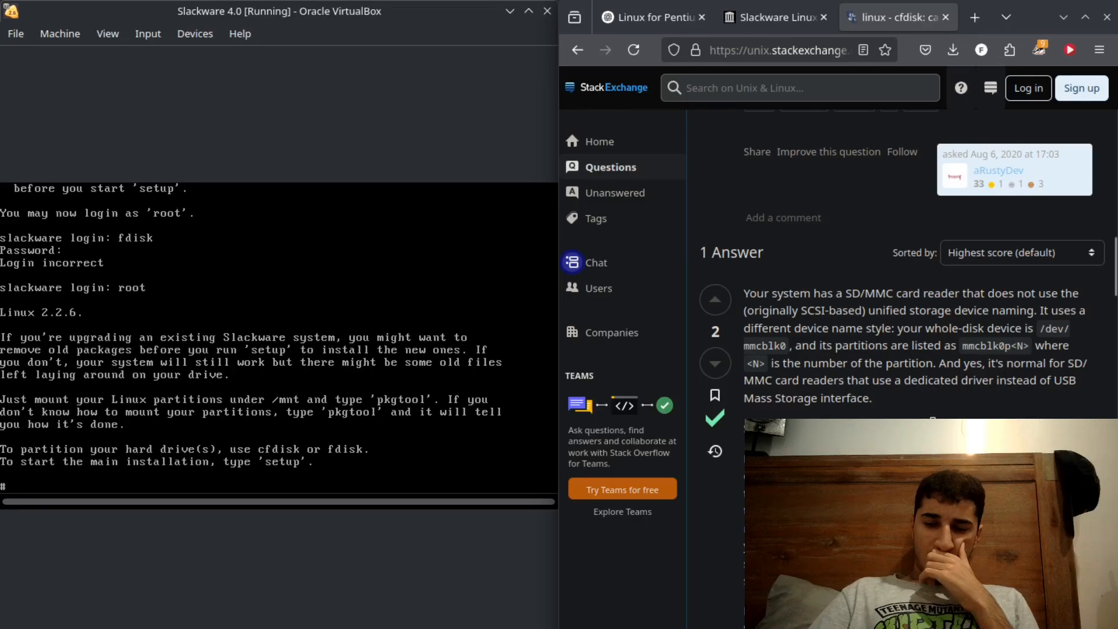
- Decline capturing the mouse and try to run sudo cfdisk /dev/sda in the virtual machine's shell
left_click(198, 400)
left_click(314, 433)
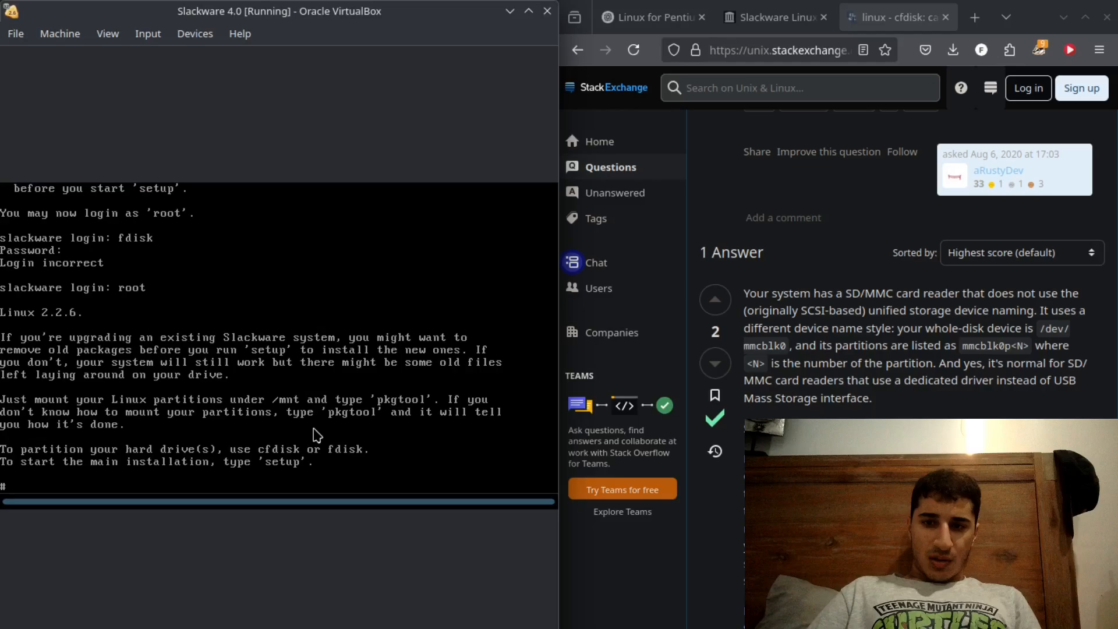
type("sudo cfdis")
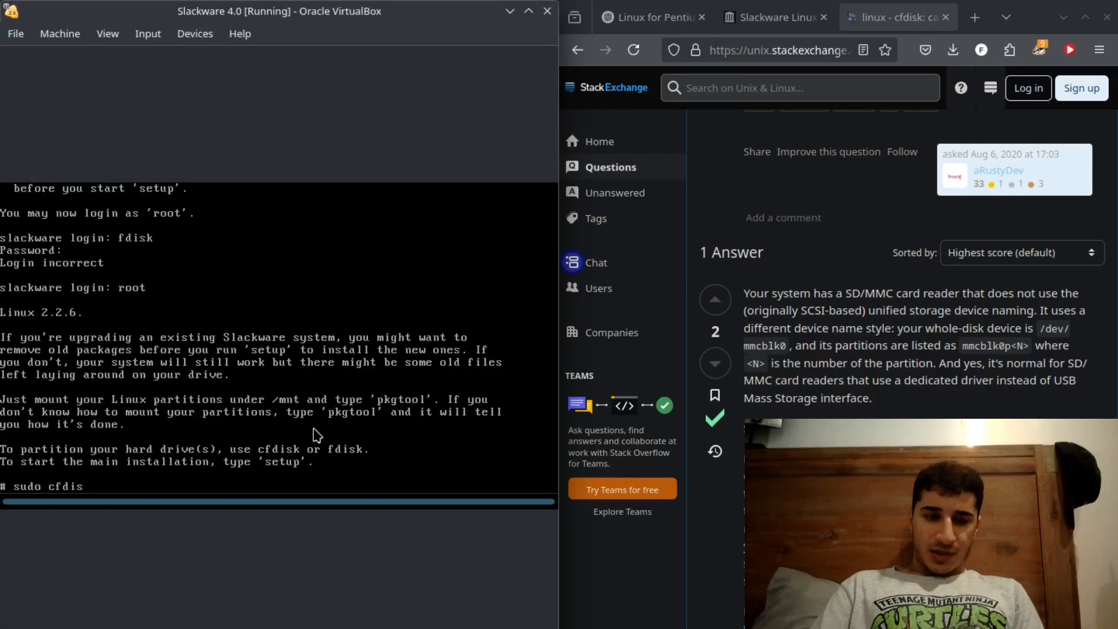
type("k /dev/sds")
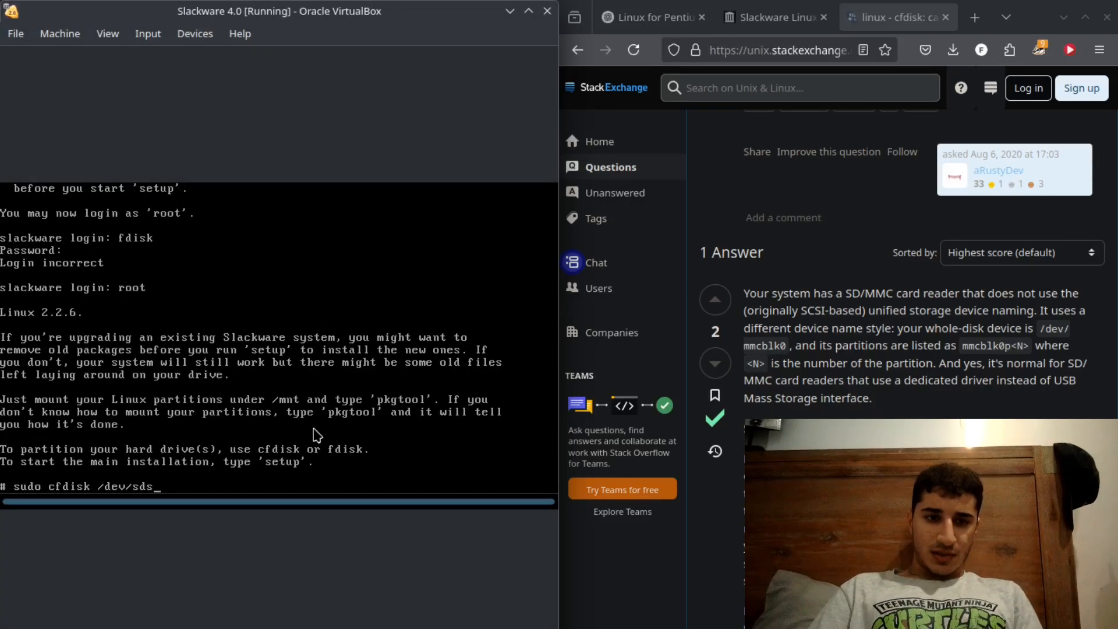
key("BackSpace")
type("a")
key("Return")
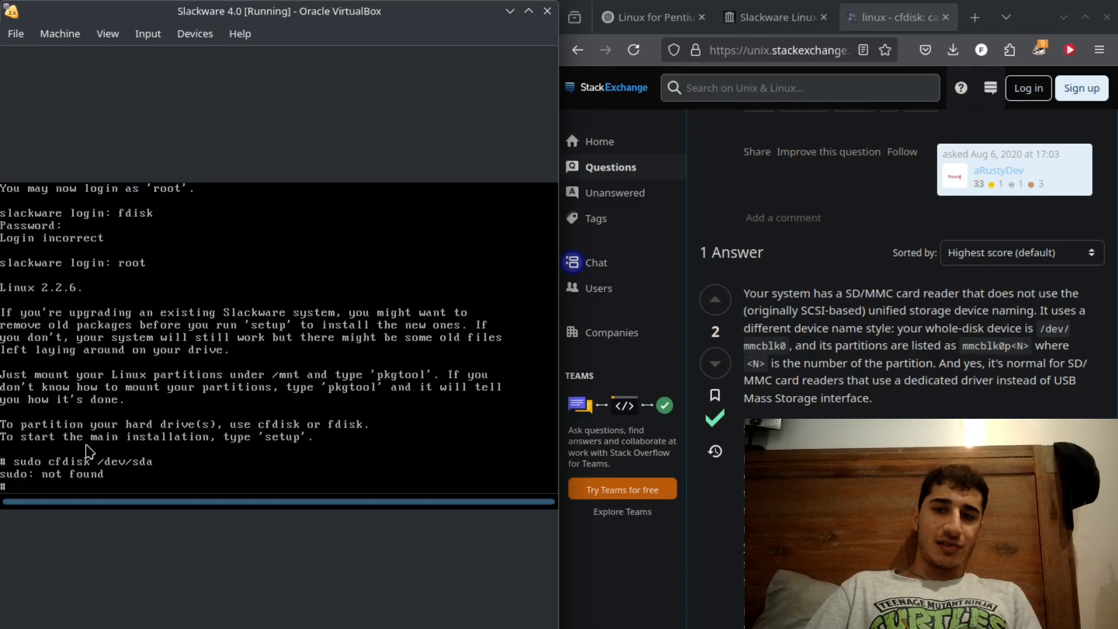
- Replace the Stack Exchange tab with a new one and search for "Slackware 4.0 (1999) setup"
left_click(975, 17)
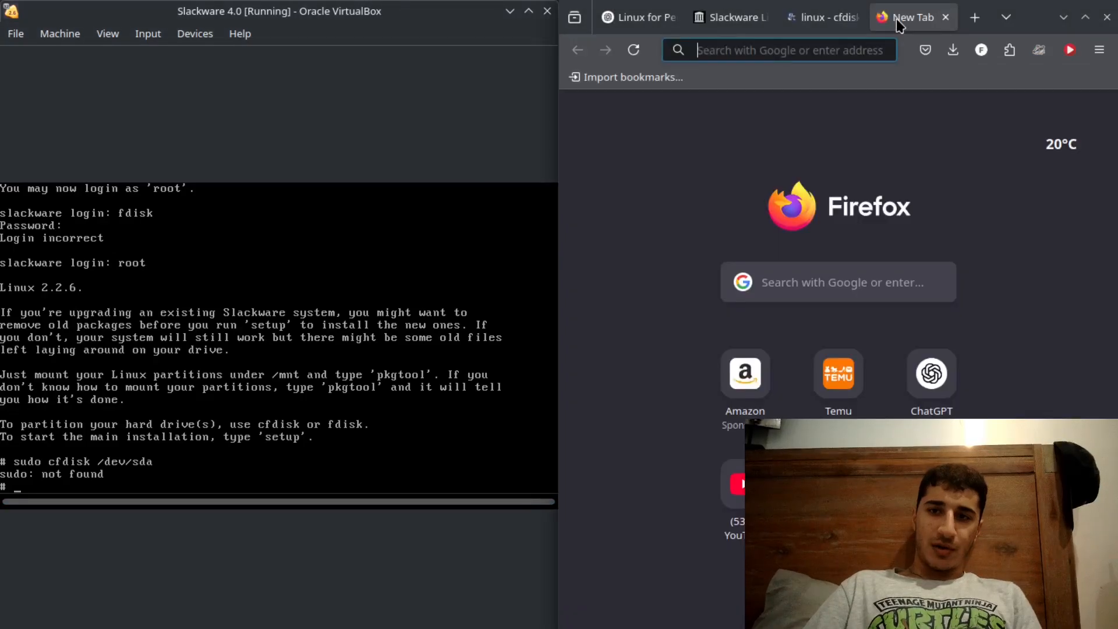
left_click(856, 18)
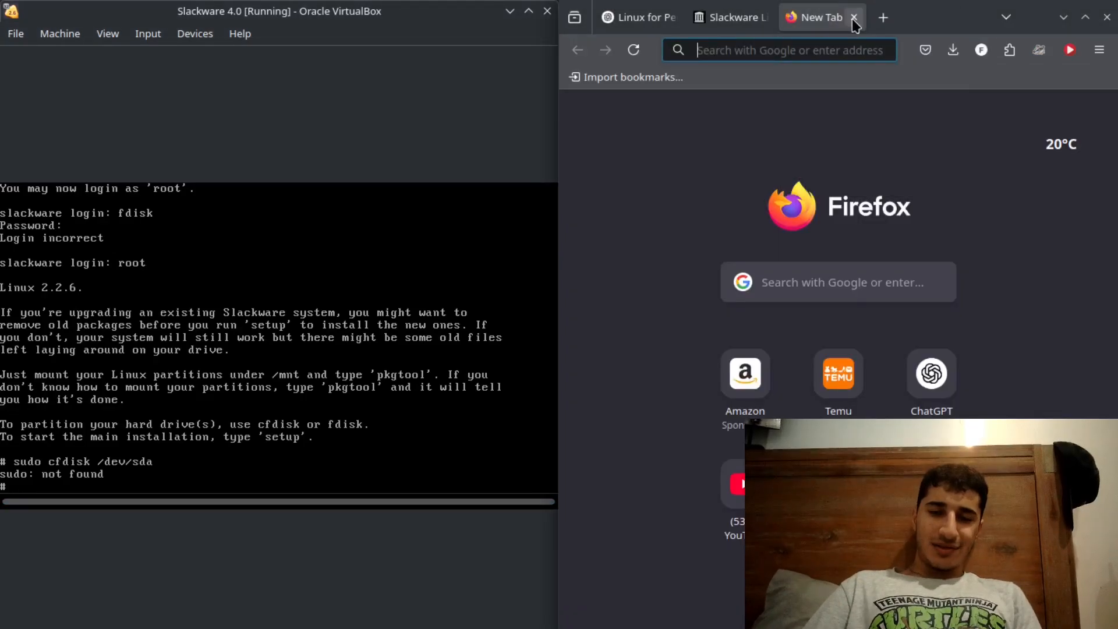
left_click(833, 50)
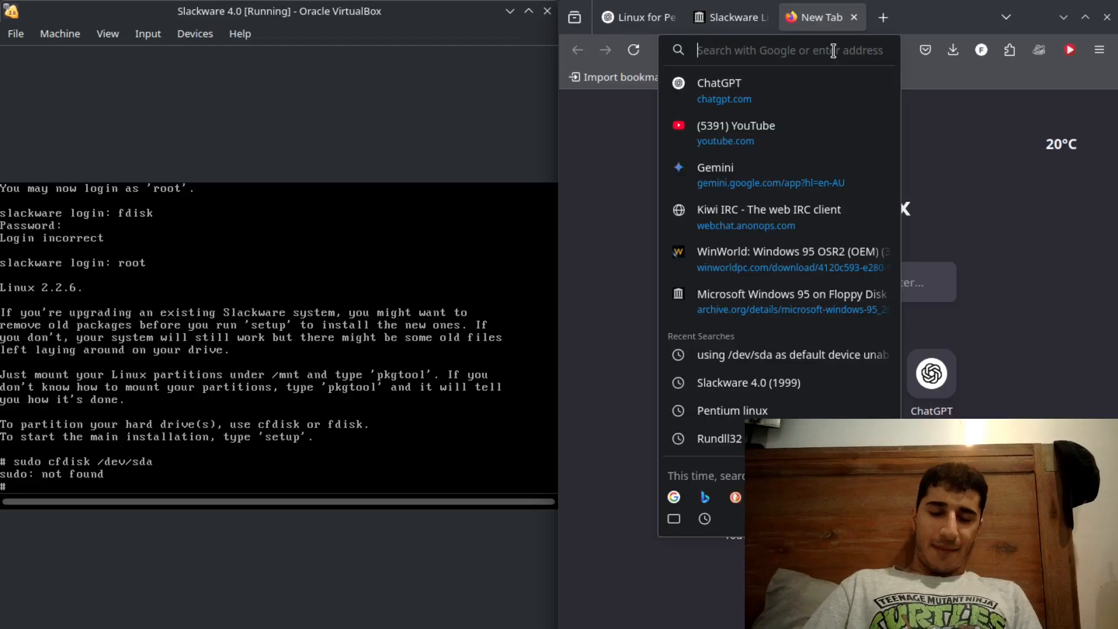
type("sla")
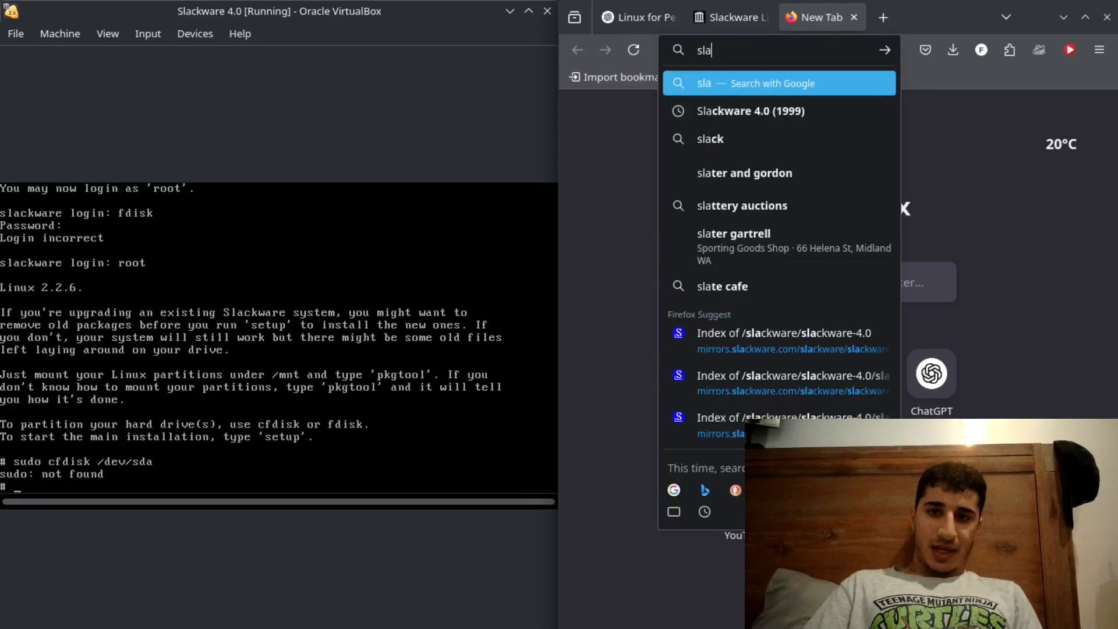
type("k")
key("BackSpace")
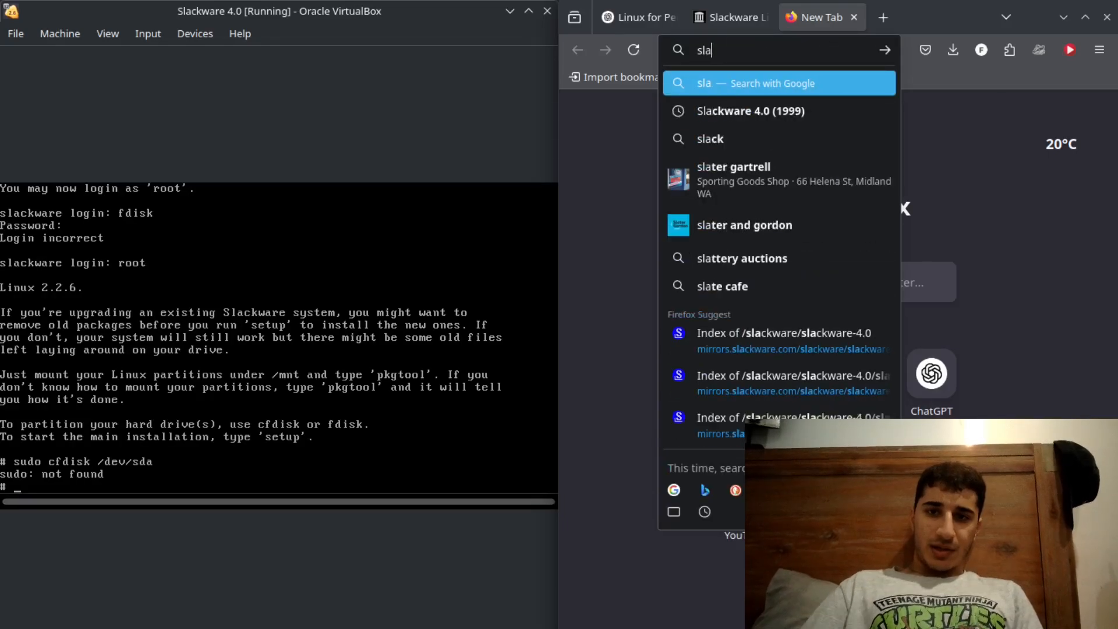
left_click(837, 108)
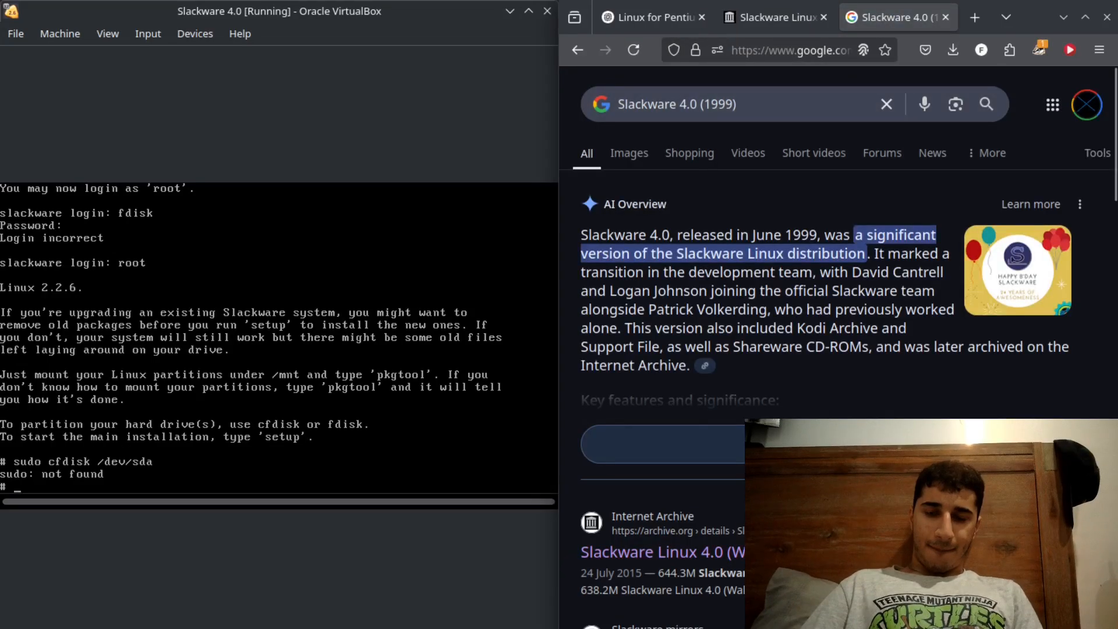
left_click(790, 104)
type("setup")
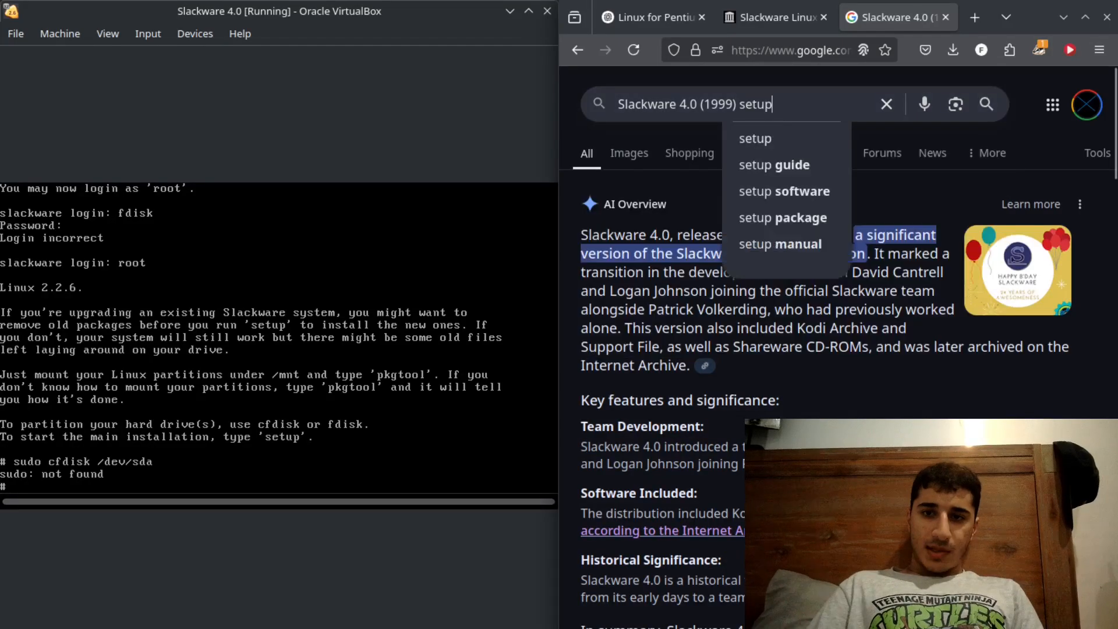
key("Return")
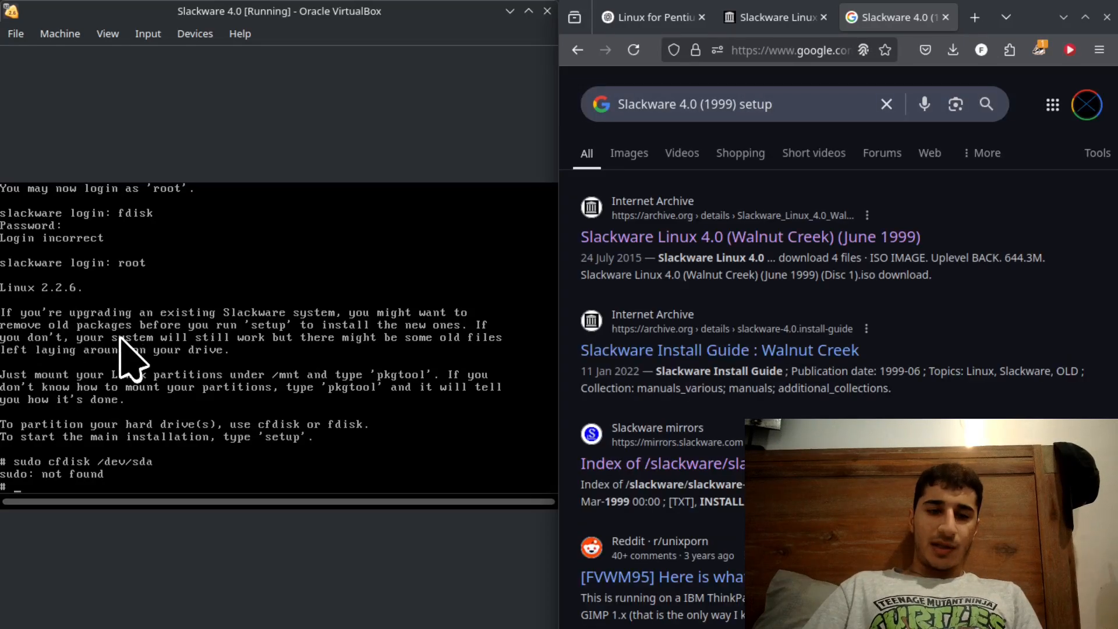
- Decline capturing the mouse and try fdisk in the virtual machine's shell, first without arguments and again as fdisk /dev/sda
left_click(80, 414)
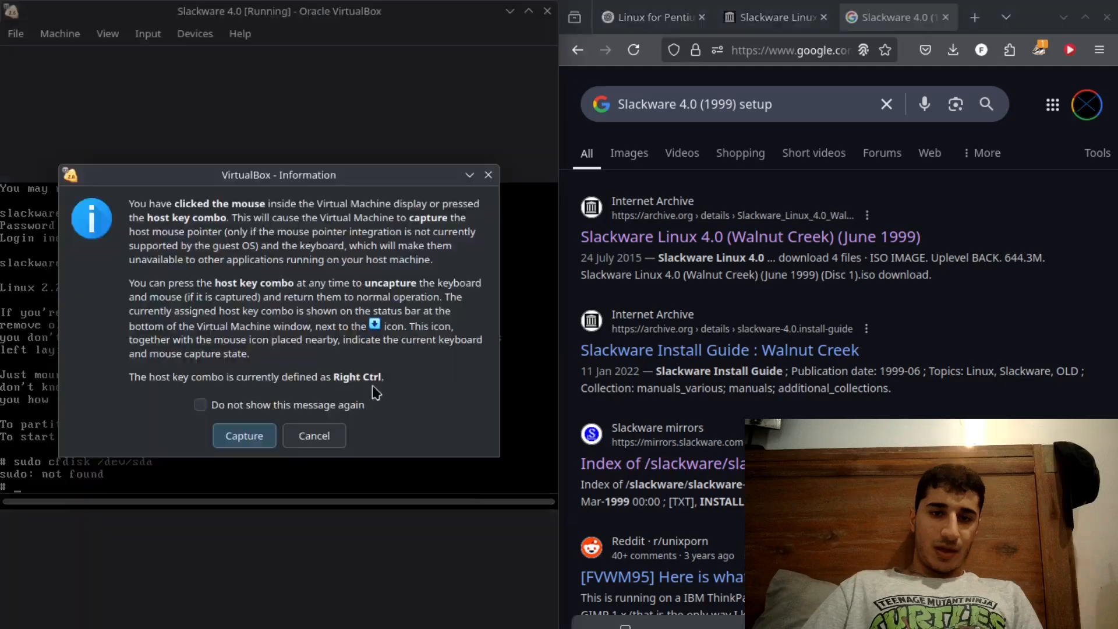
left_click(328, 434)
type("f")
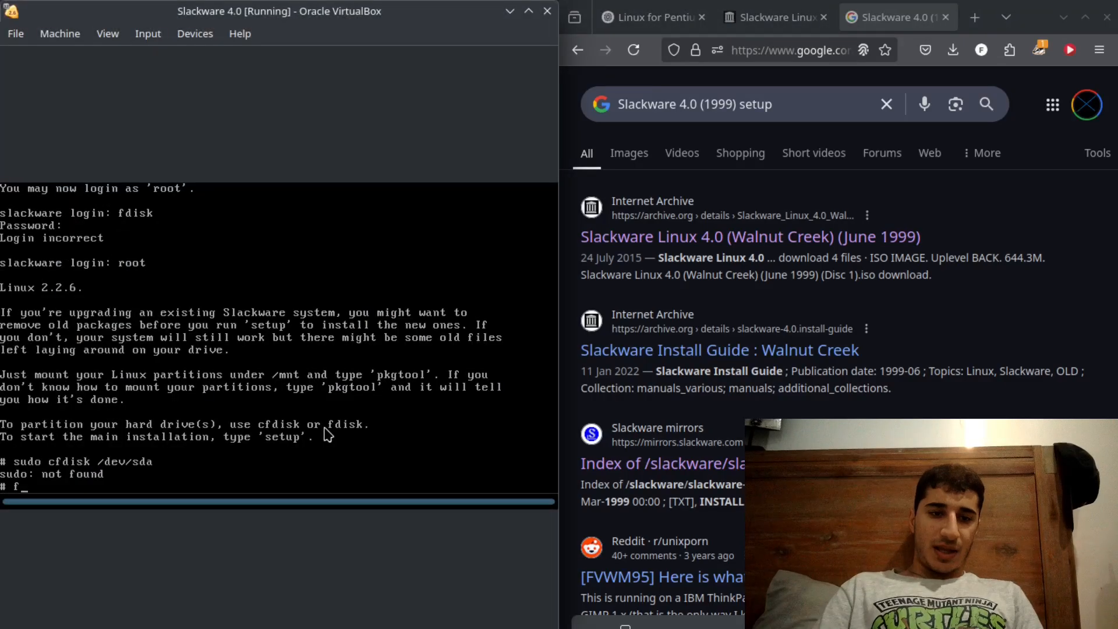
type("disk")
key("Return")
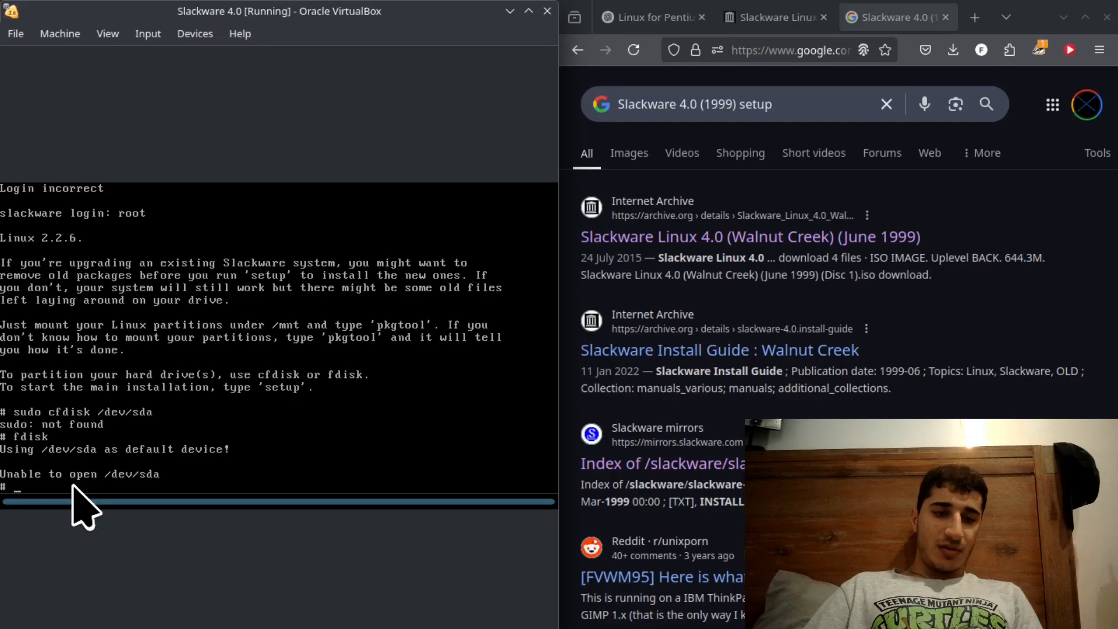
type("f")
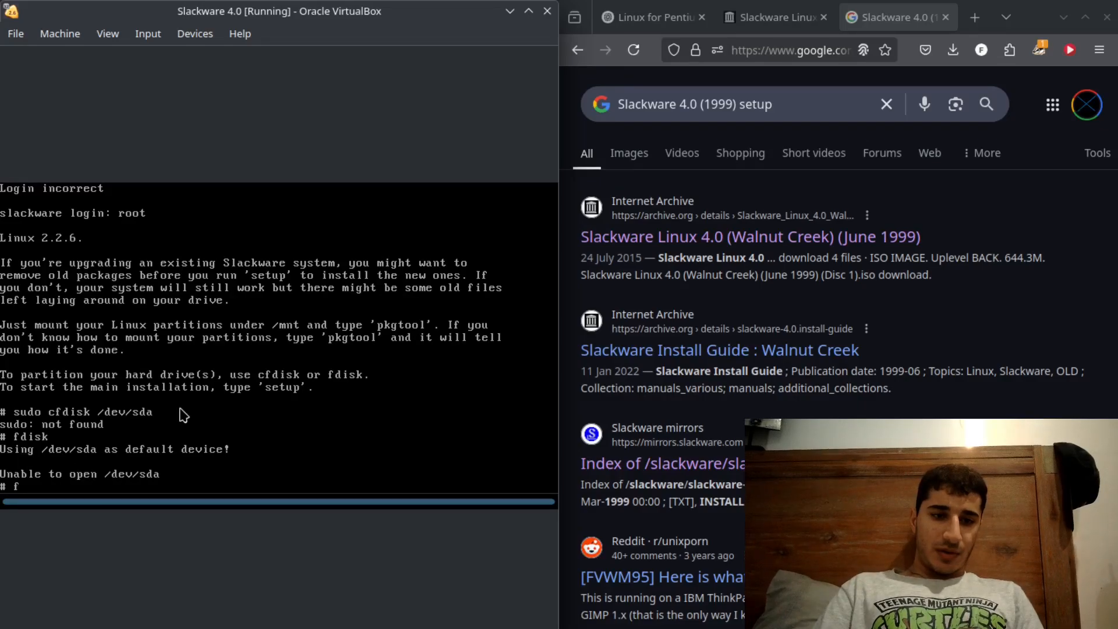
type("disk /dev/sda")
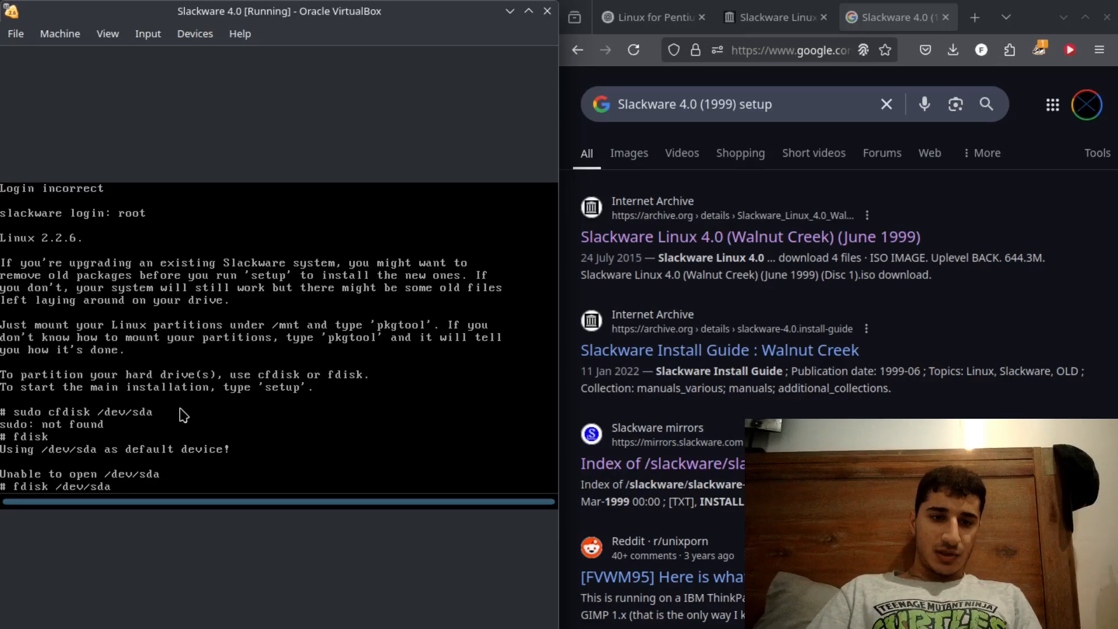
key("Return")
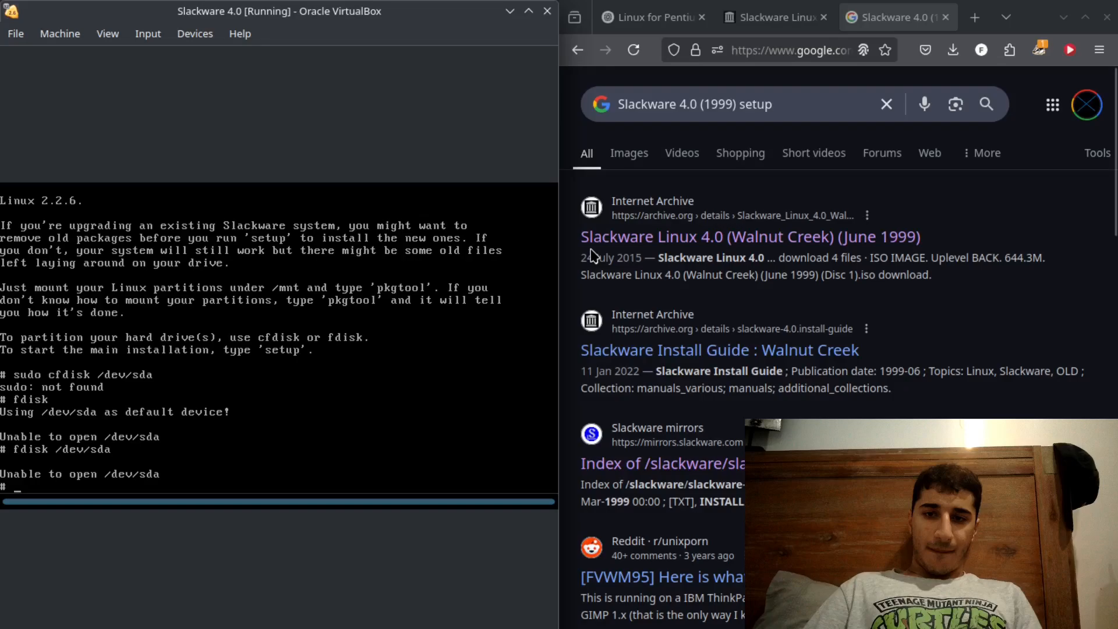
- Check the video results for the Slackware search, return to all results and ask ChatGPT about the error "Unable to open /dev/sda"
left_click(679, 159)
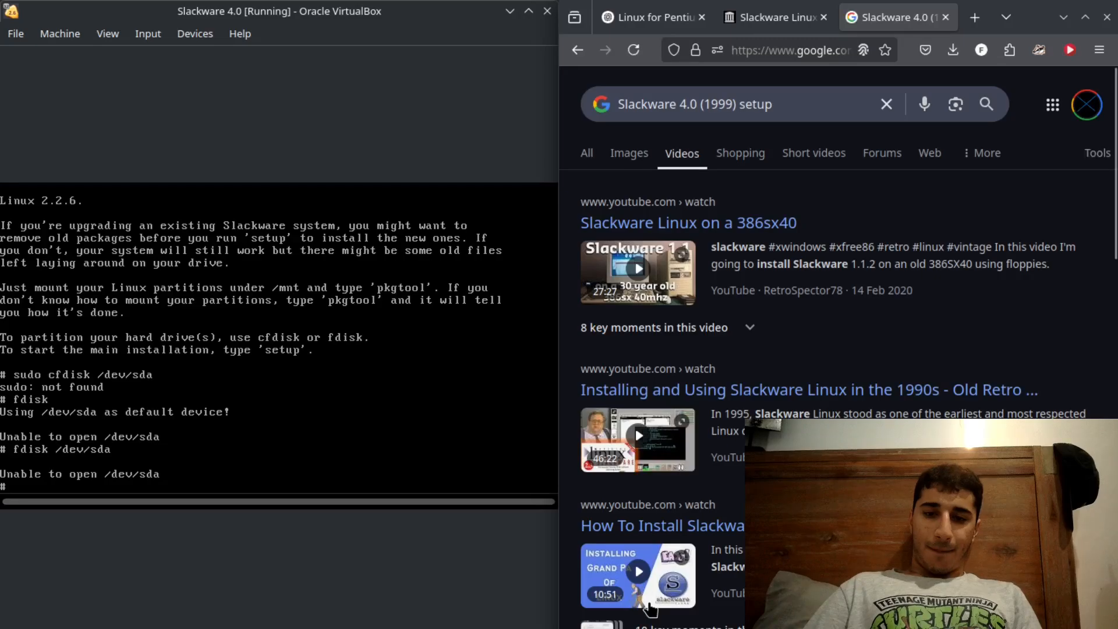
left_click(597, 154)
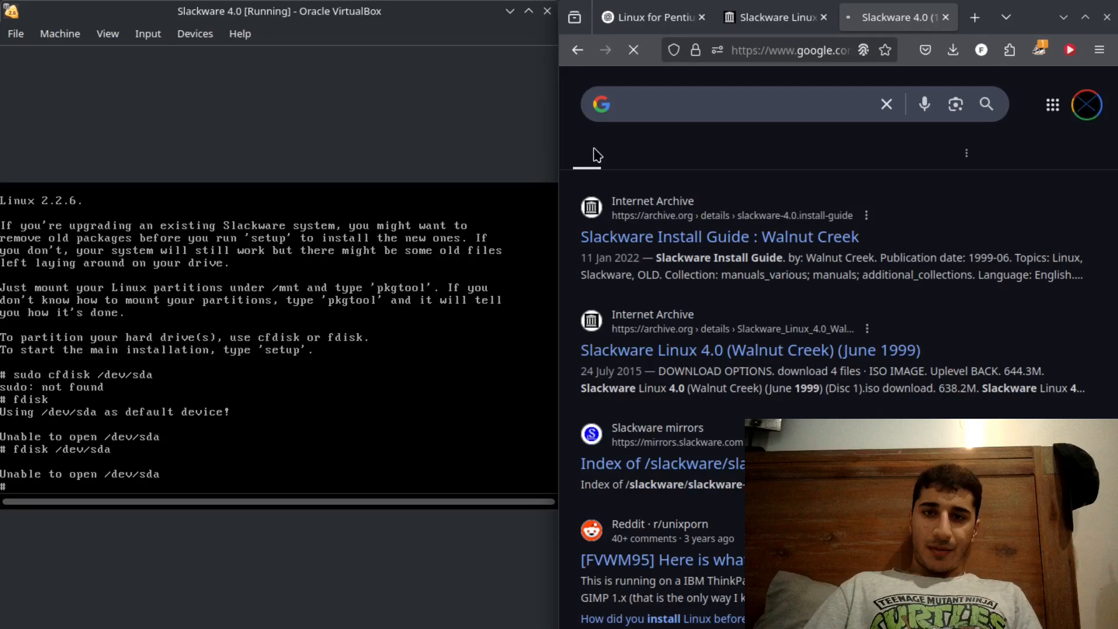
key("ctrl+Tab")
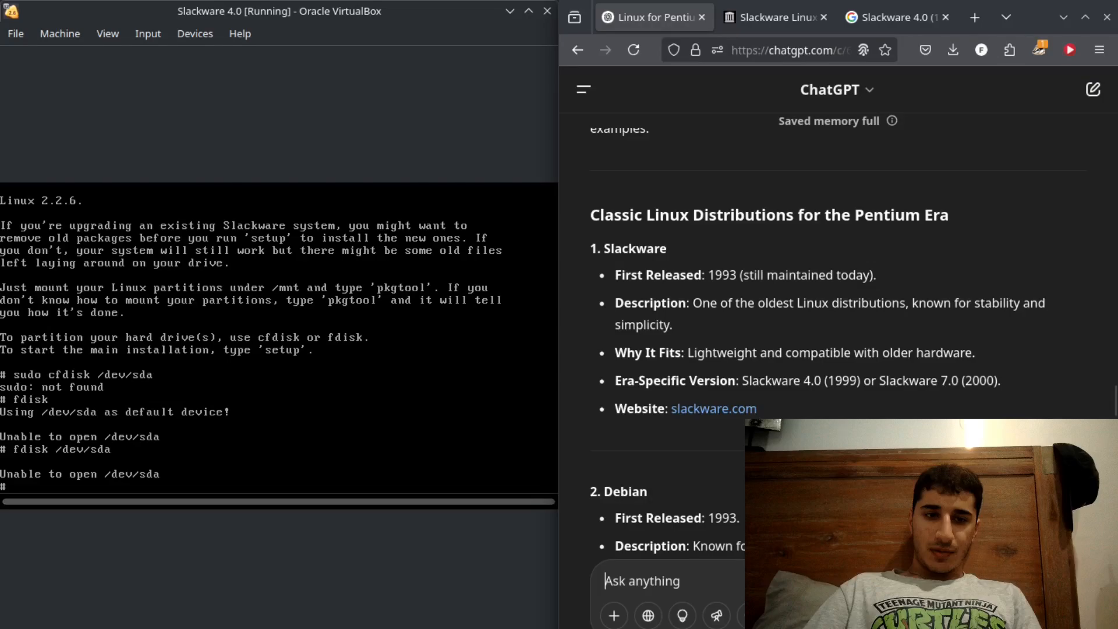
type("Unable to open /dev/sda")
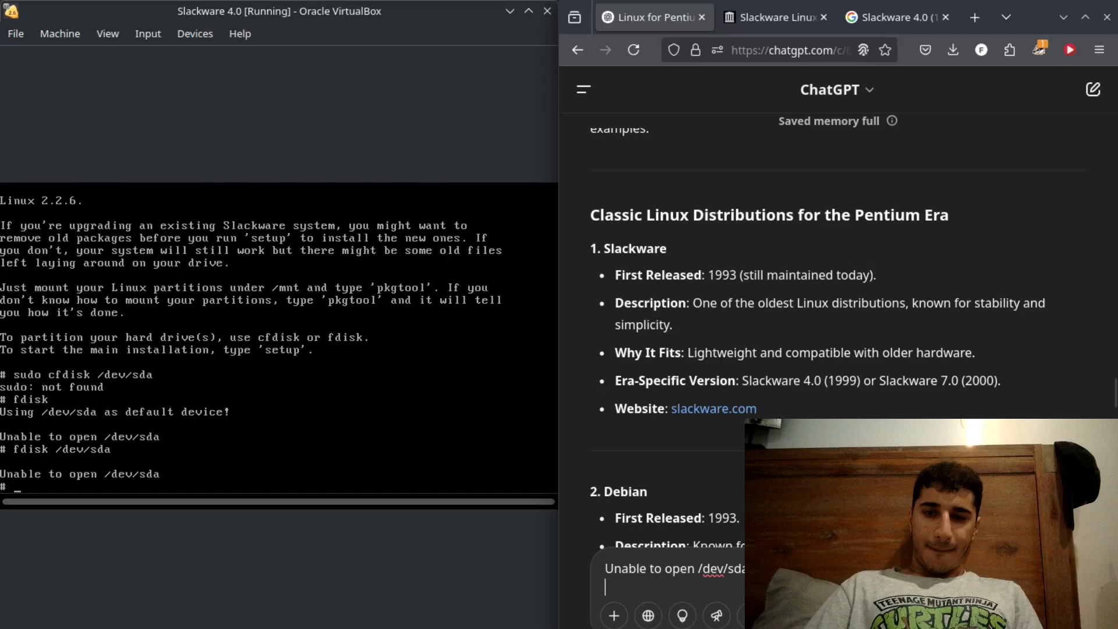
key("shift+Return")
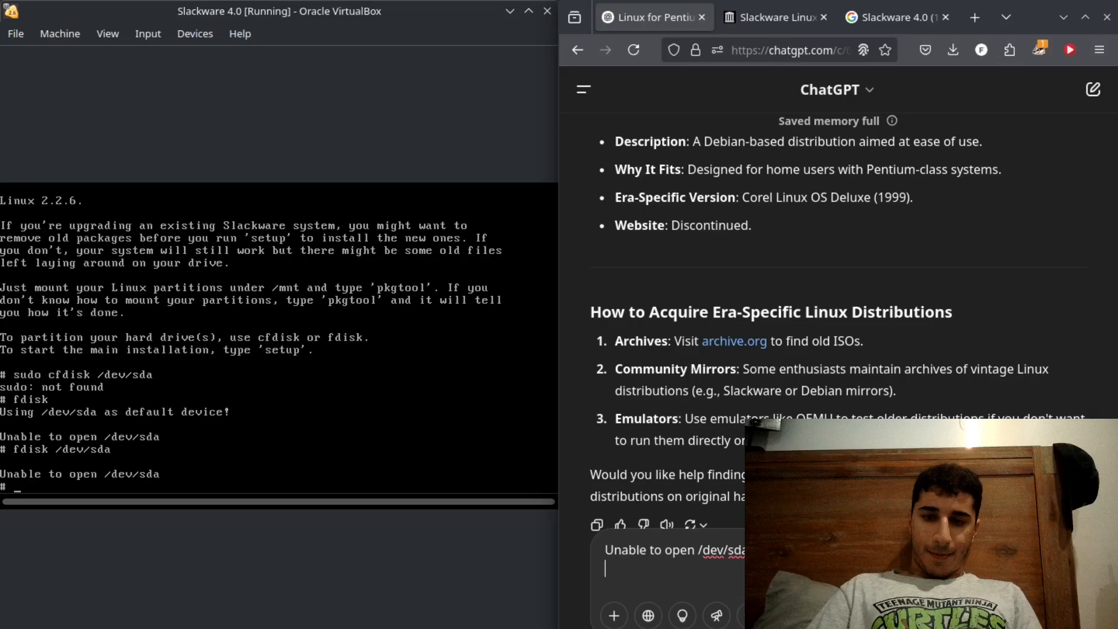
key("Return")
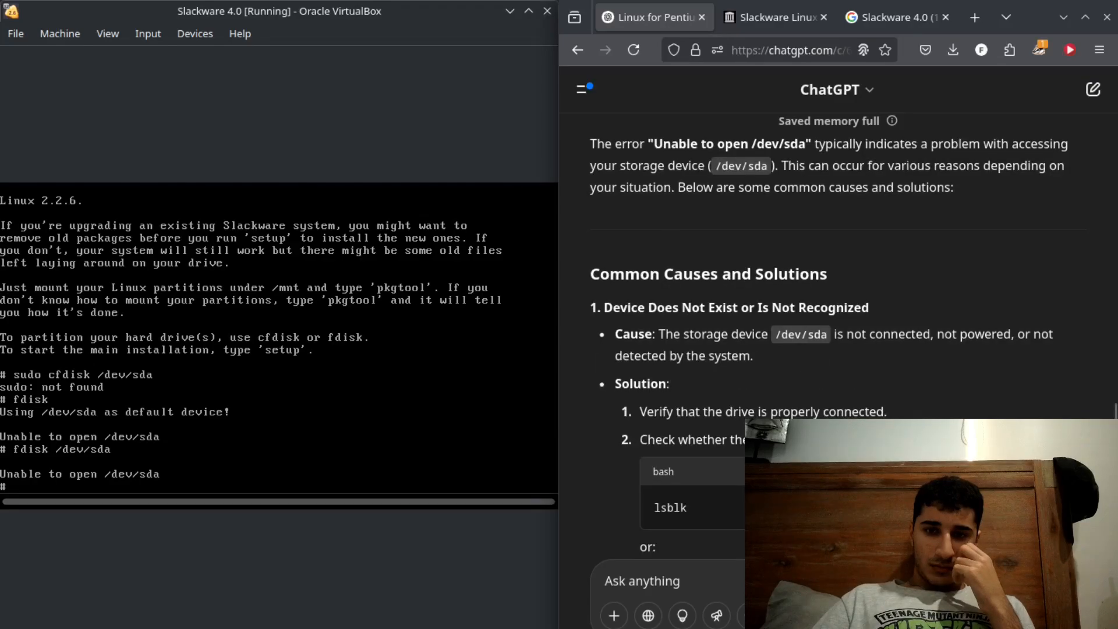
- Try lsblk in the virtual machine's shell and log in as root at the new Slackware login prompt
type("lsblk")
key("Return")
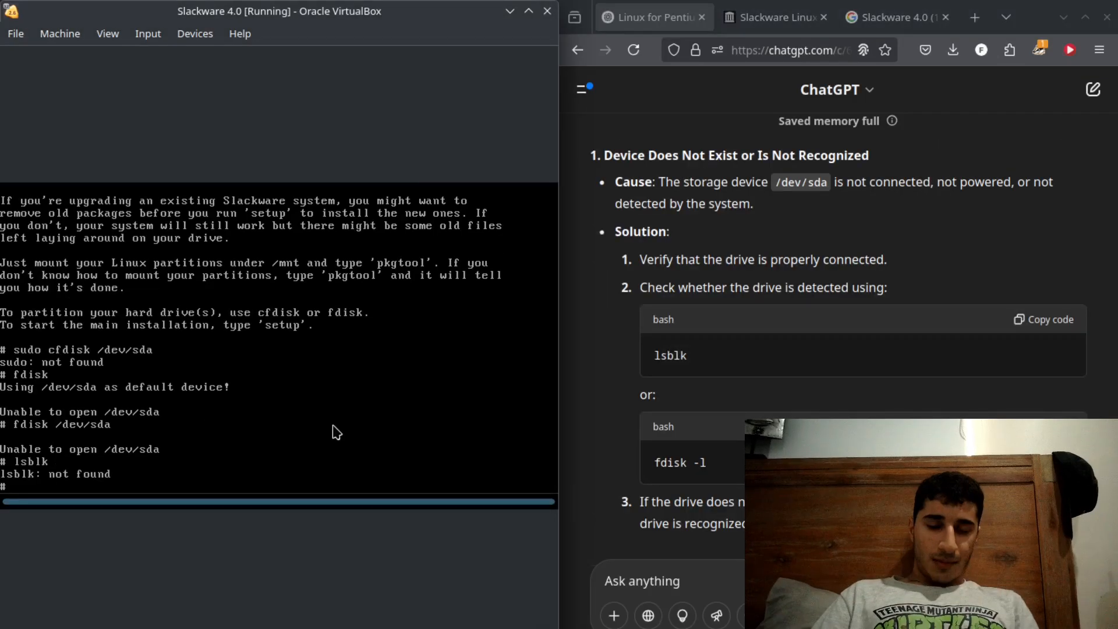
type("root")
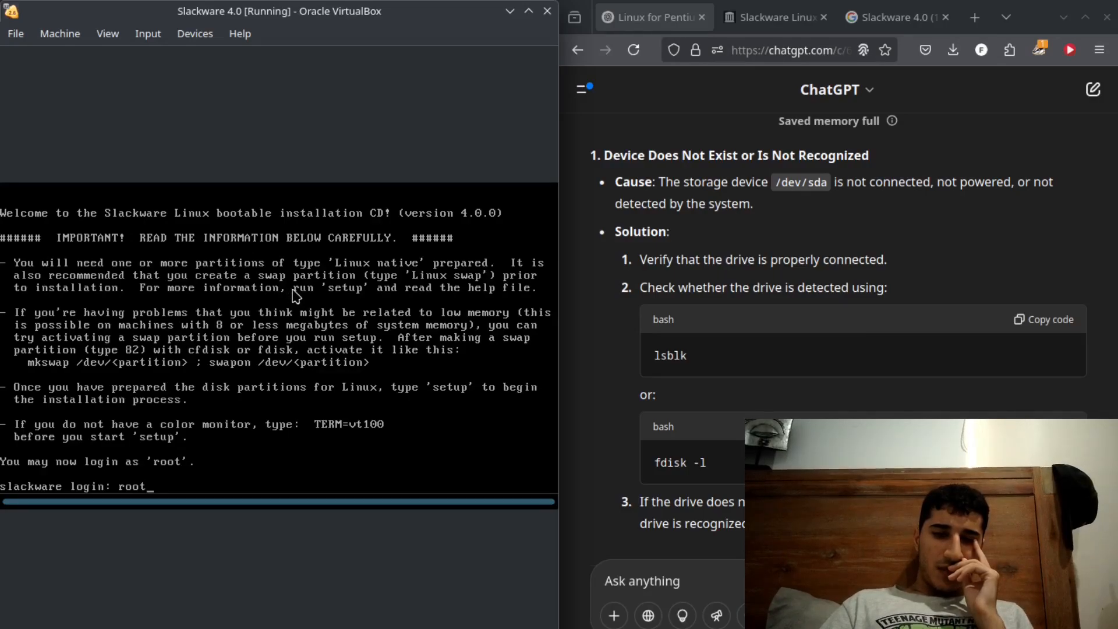
key("Return")
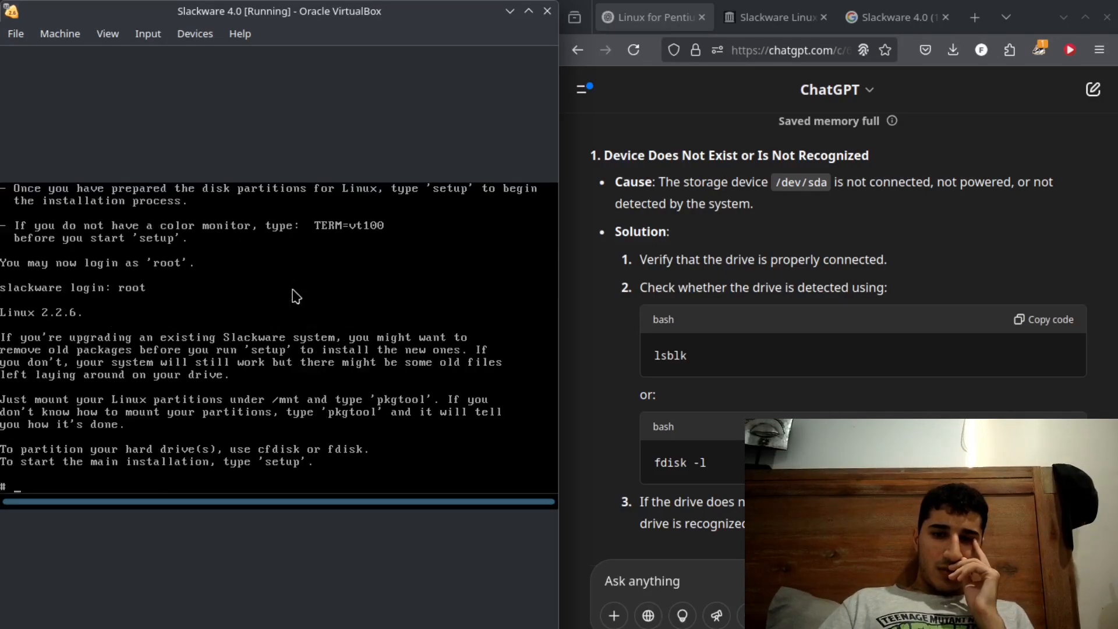
- Try the commands fdisk -1, help and fdisk --1 in the Slackware shell
type("fdisk")
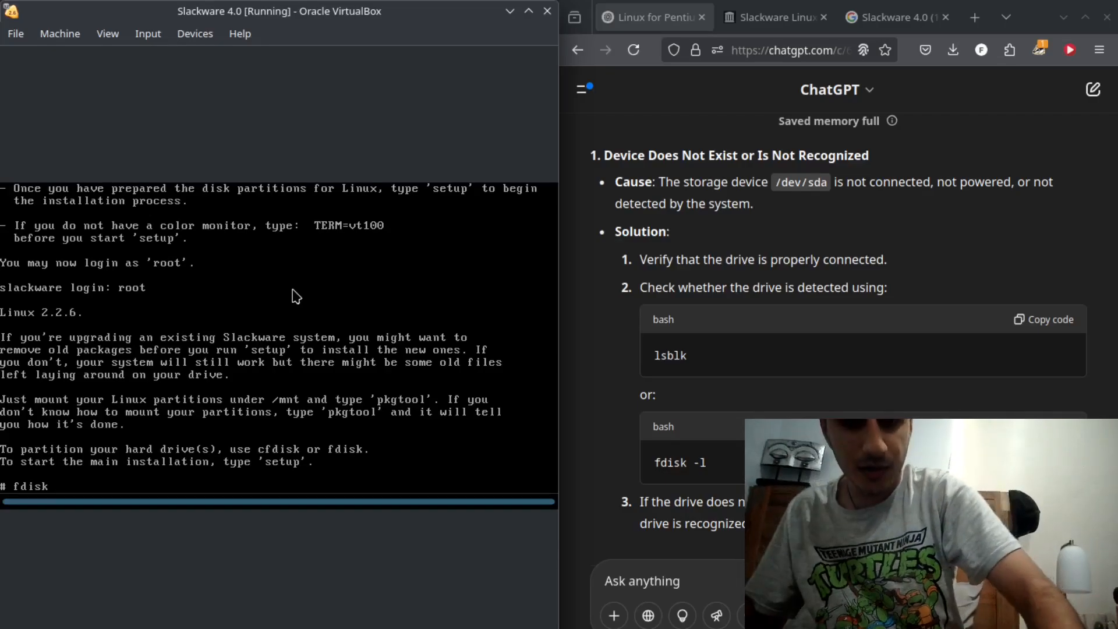
type("-1")
key("Return")
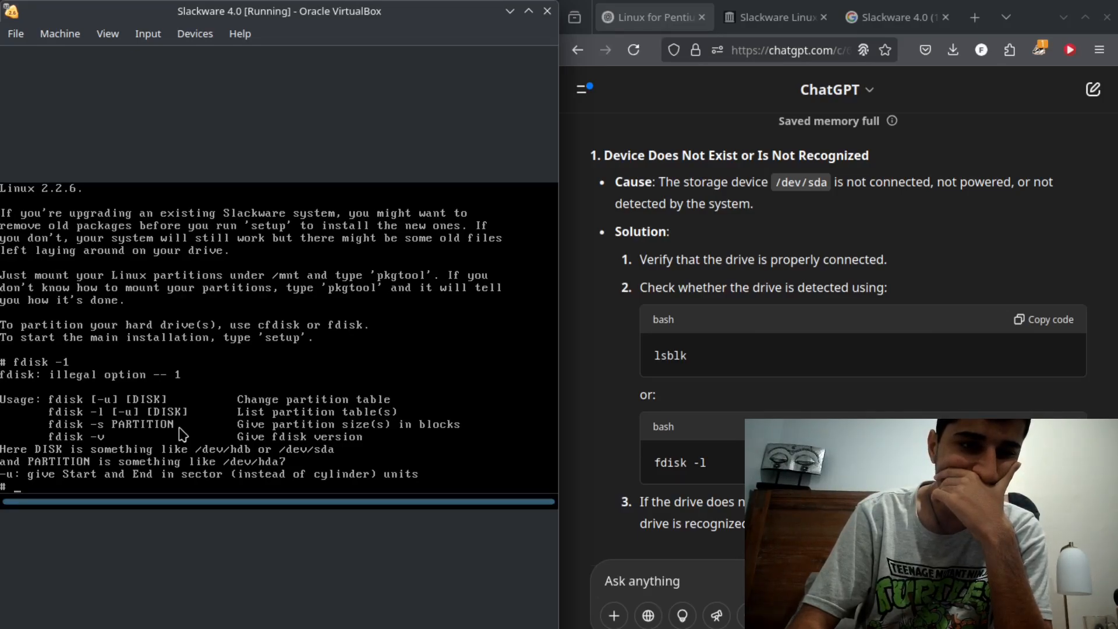
type("help")
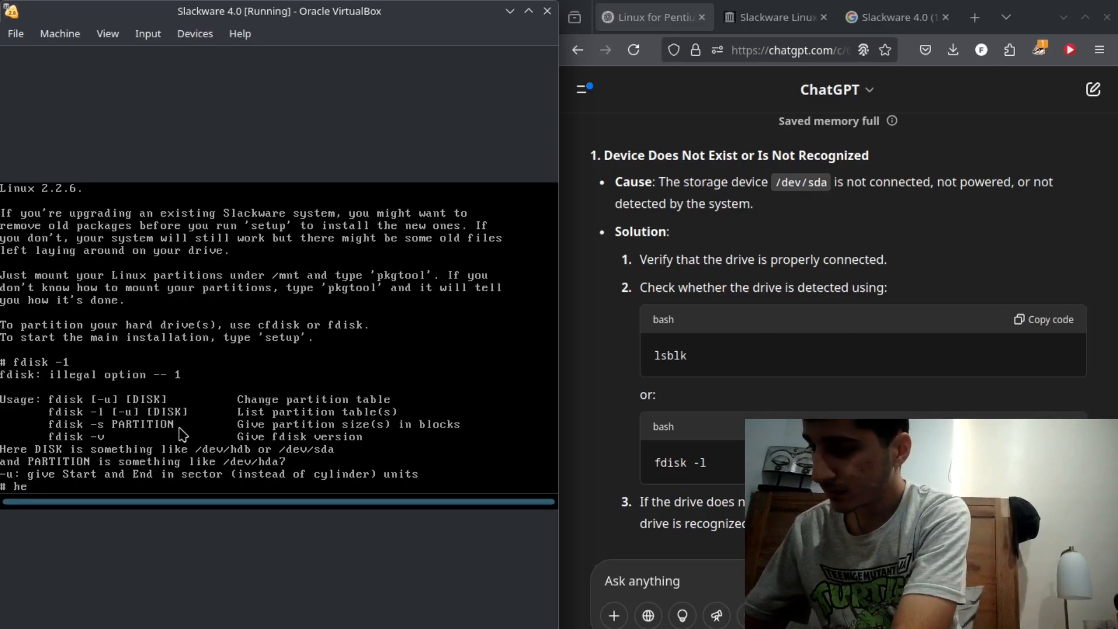
key("Return")
type("f")
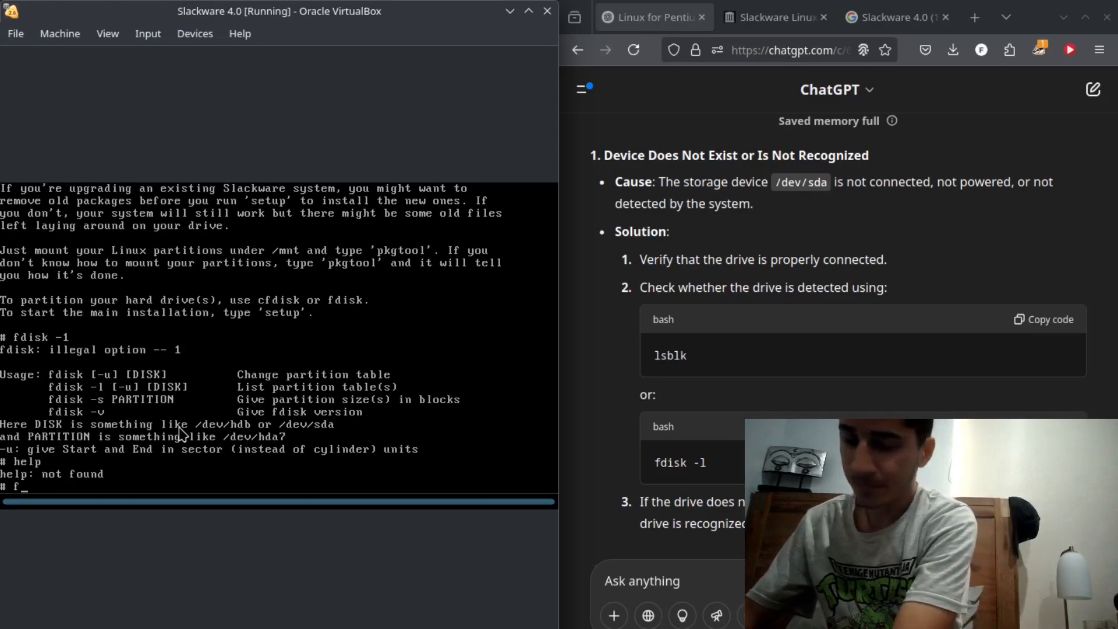
type("disk --")
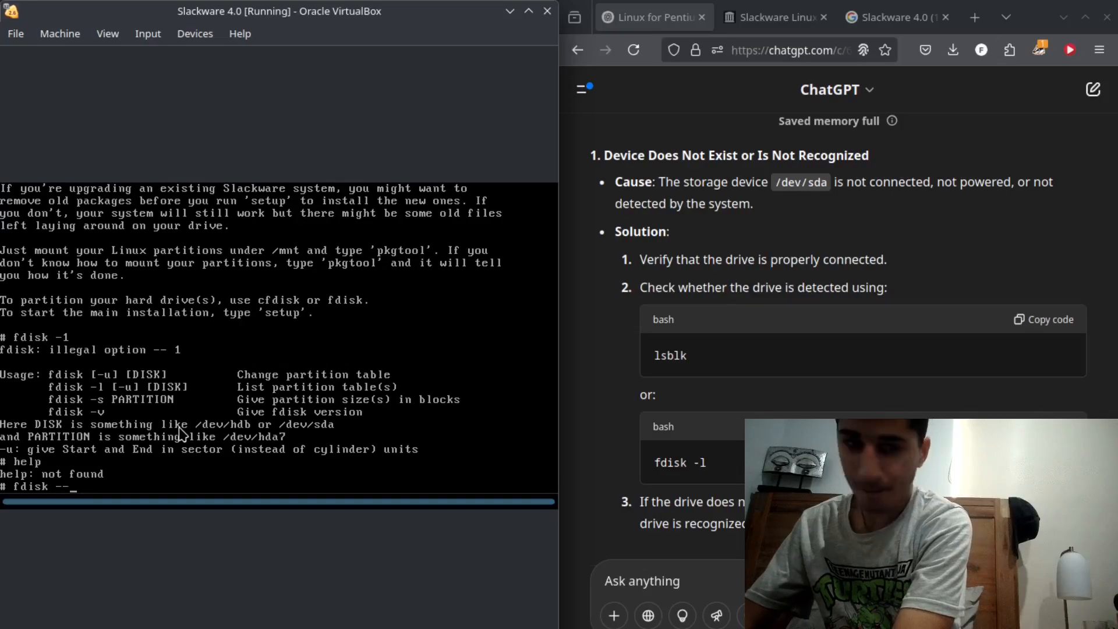
type("1")
key("Return")
- Run fdisk -s and fdisk -l in the Slackware shell to check for partitions
type("fdisk -s")
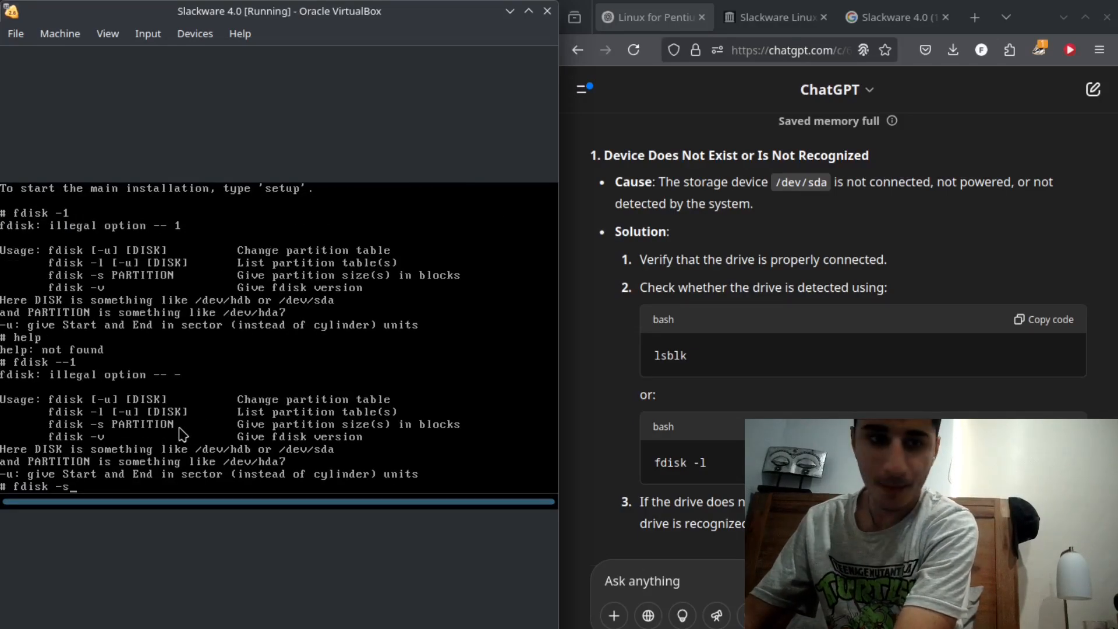
key("Return")
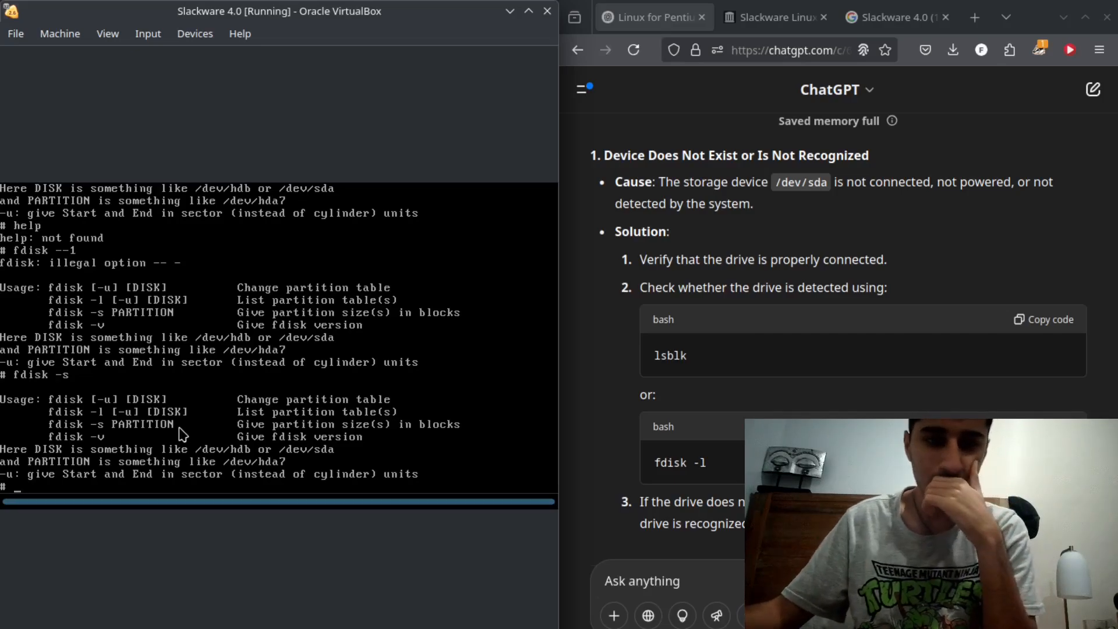
type("f")
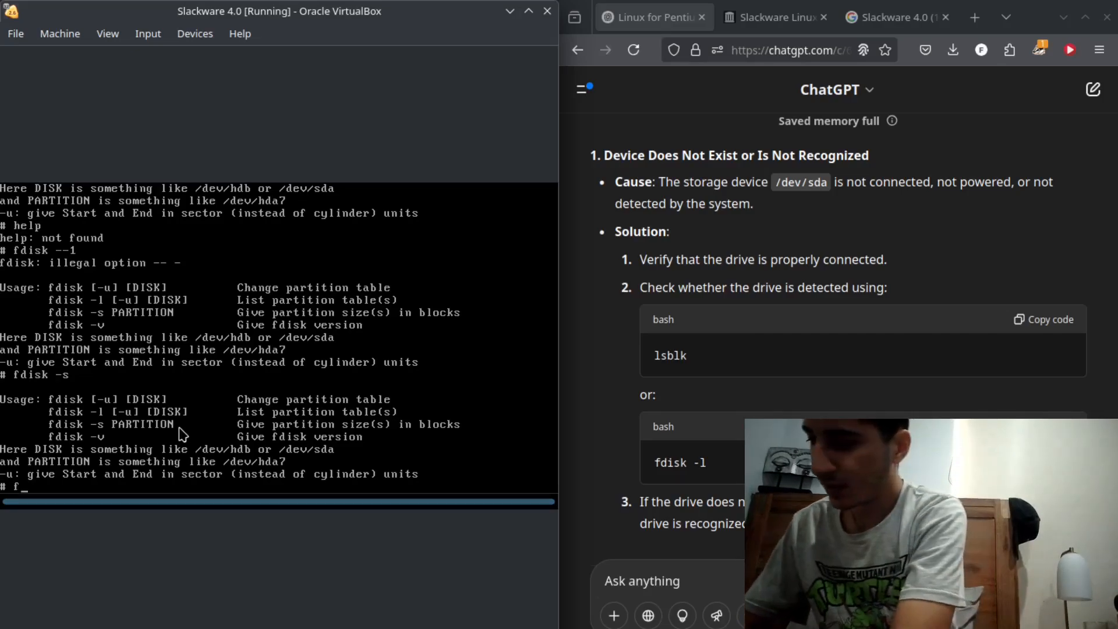
type("disk -l")
key("Return")
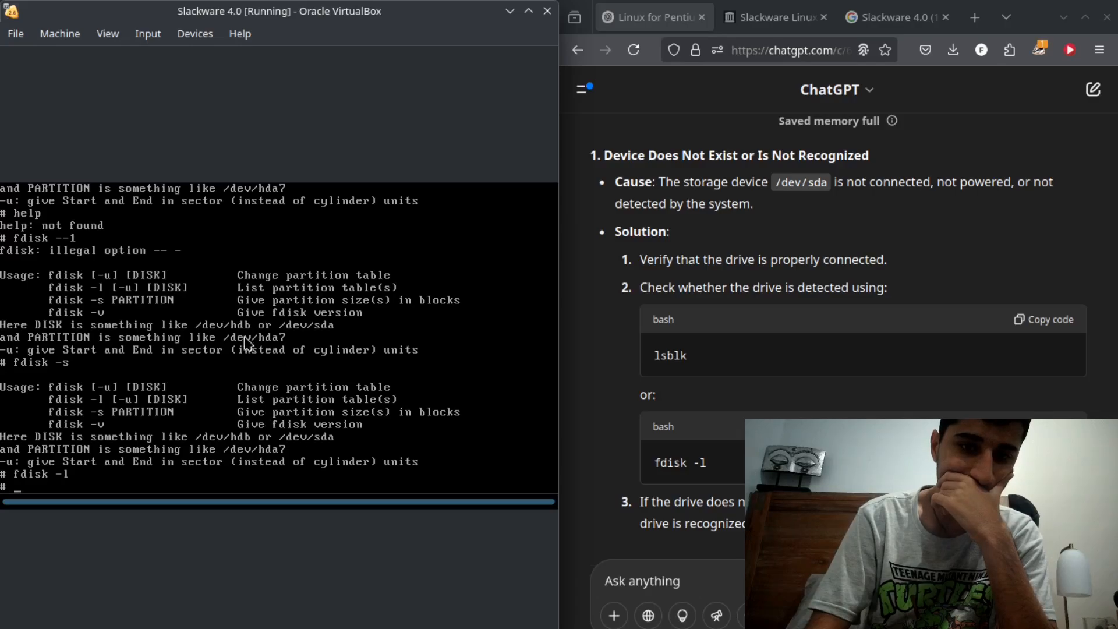
- Try to shut down the virtual machine with an ACPI shutdown and with the shutdown command in its shell
left_click(16, 33)
mouse_move(40, 38)
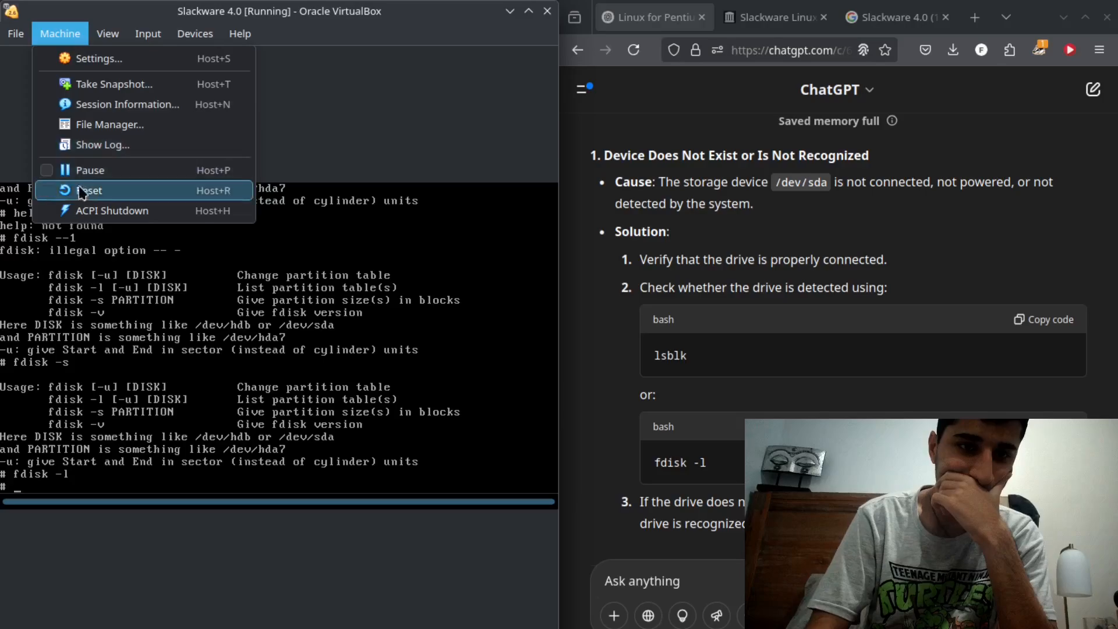
left_click(84, 212)
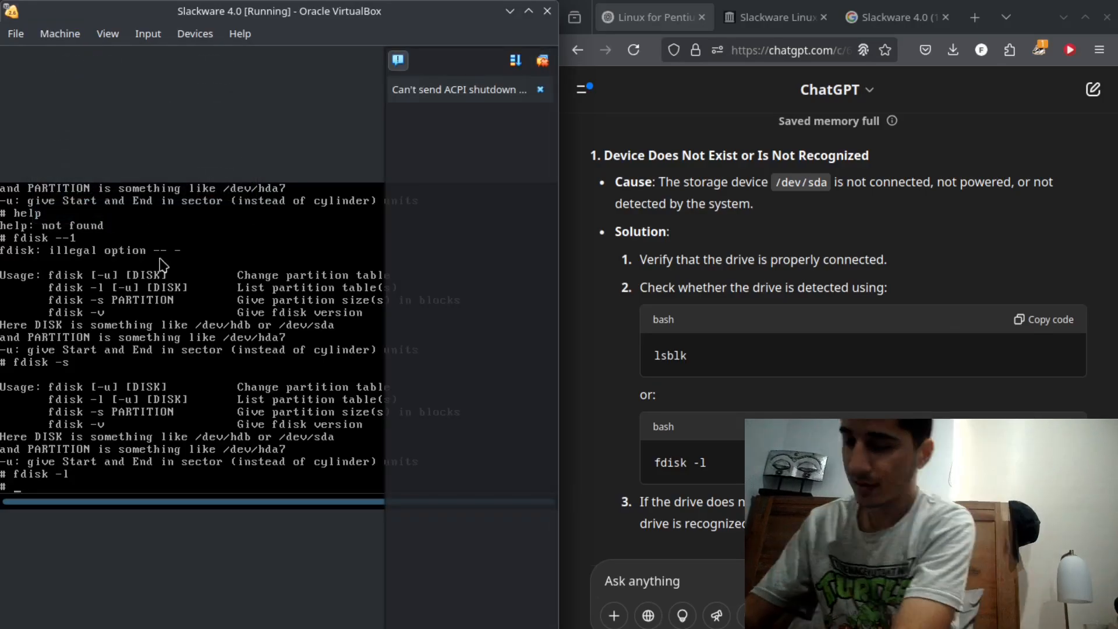
type("shutd")
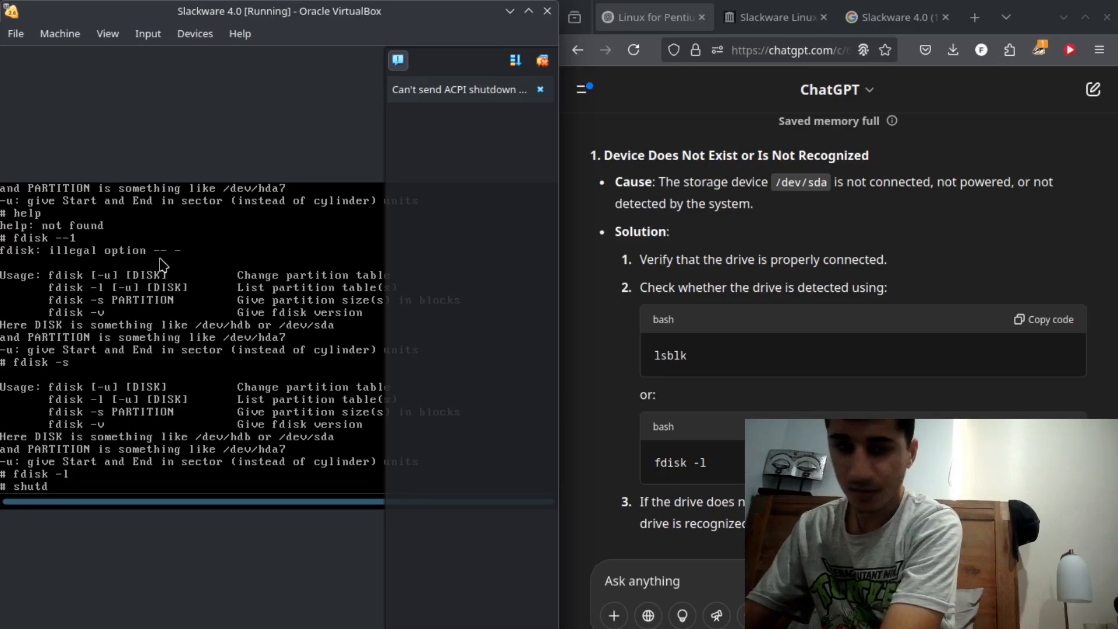
type("own")
key("Return")
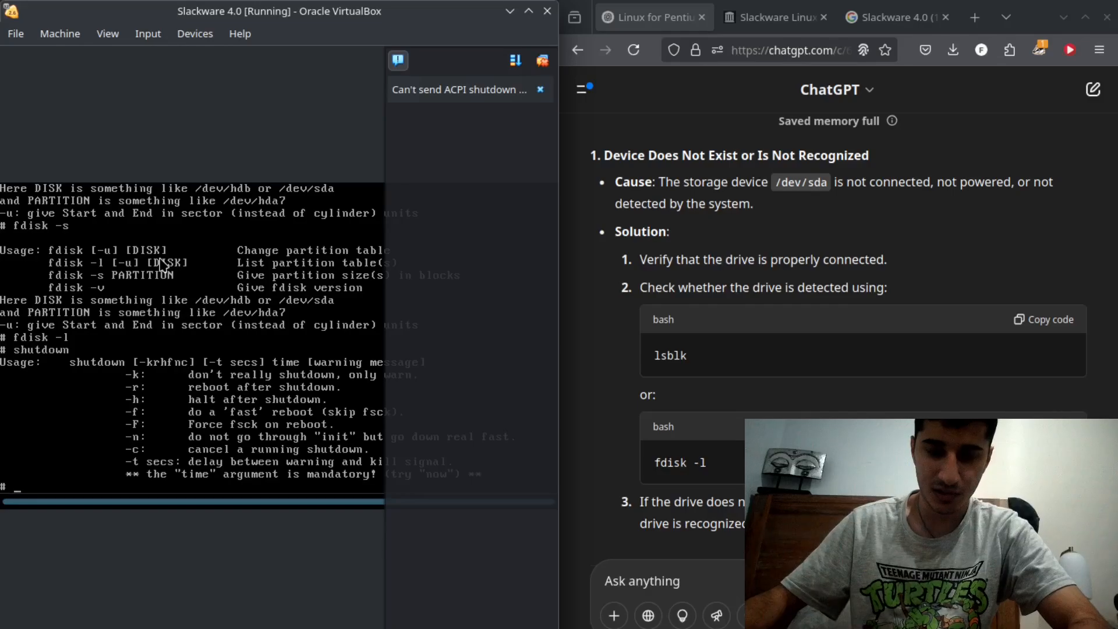
- Reset the Slackware 4.0 virtual machine, confirm the reset and clear the ACPI shutdown notification
left_click(60, 33)
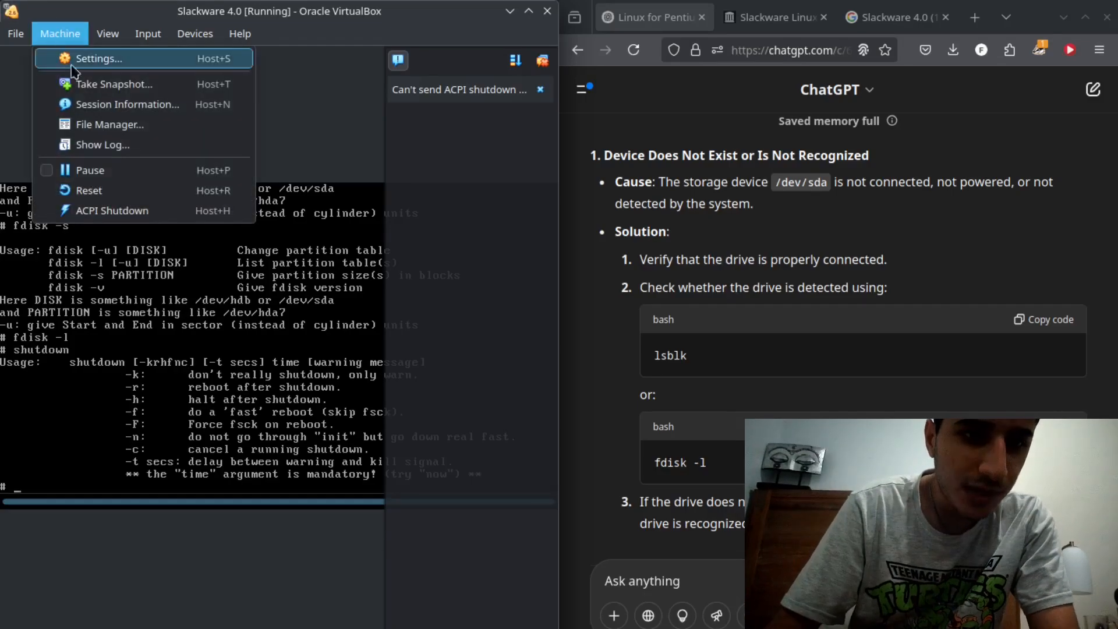
left_click(98, 190)
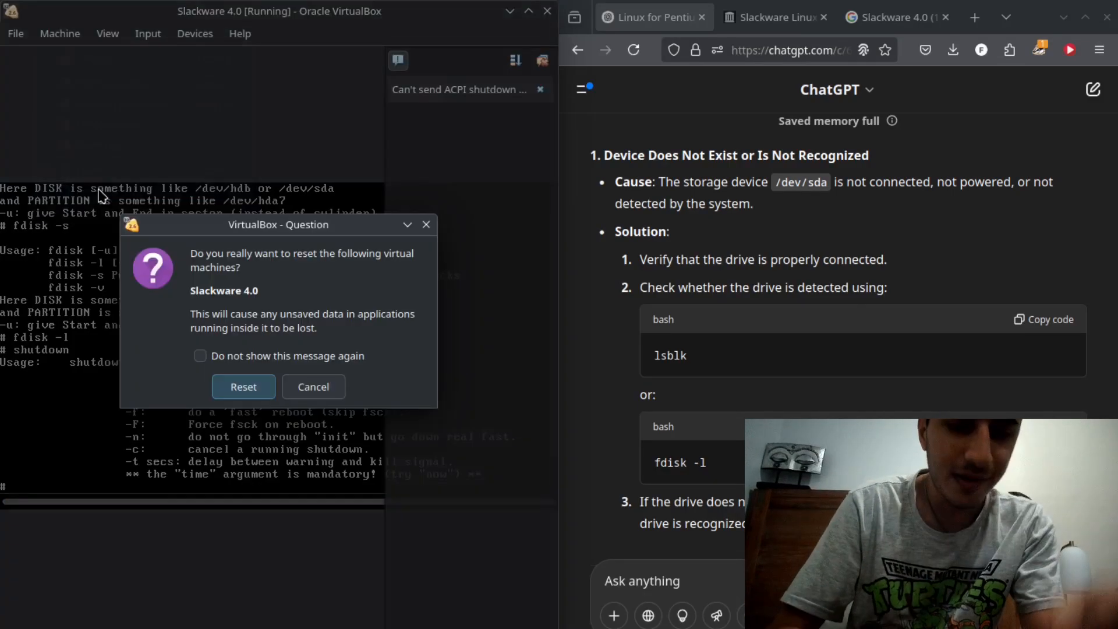
left_click(244, 387)
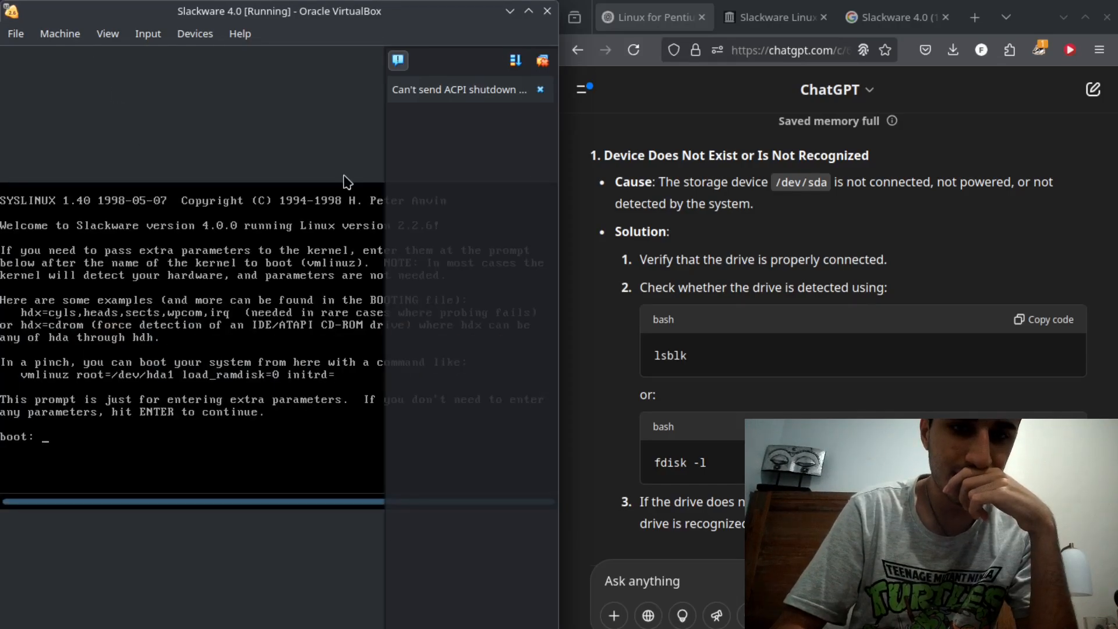
left_click(542, 60)
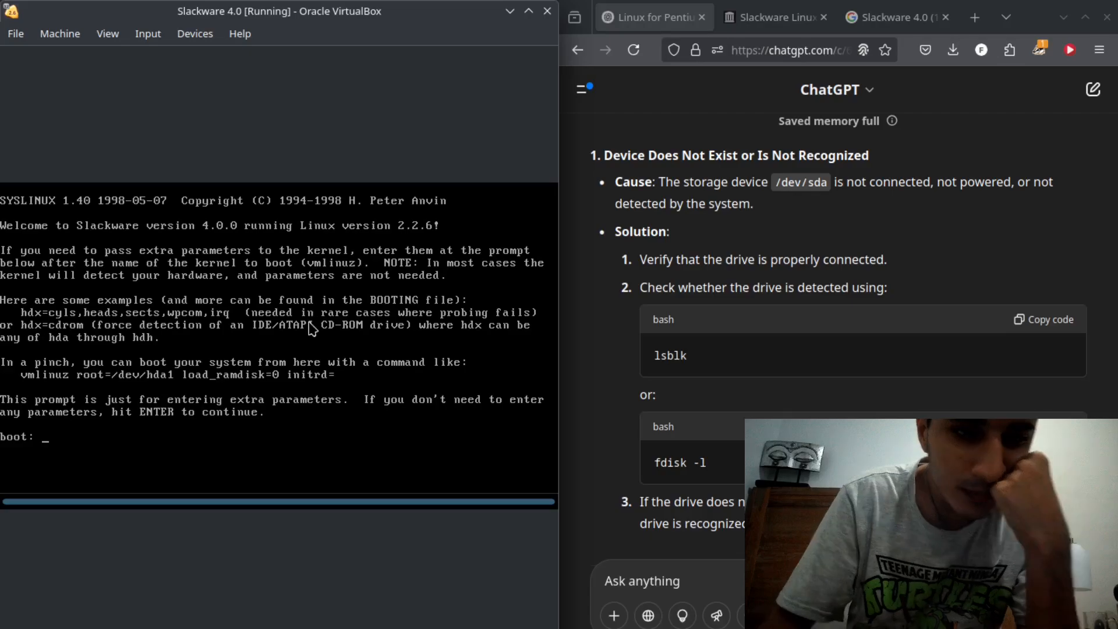
- Try entering fdisk and root at the Slackware installer's boot prompt
type("fdis")
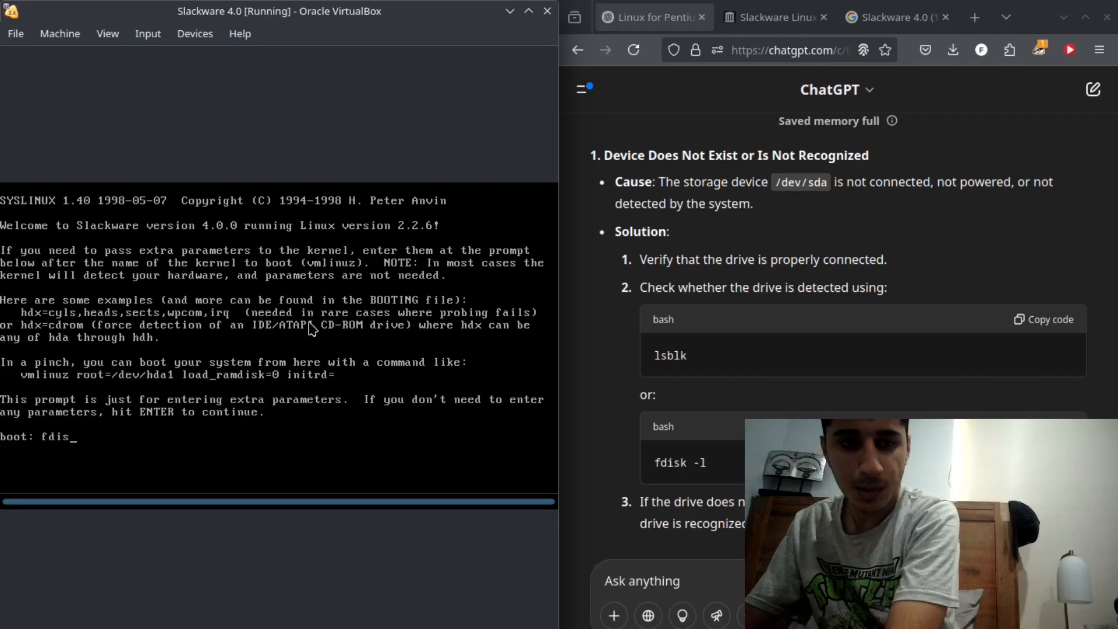
type("k")
key("Return")
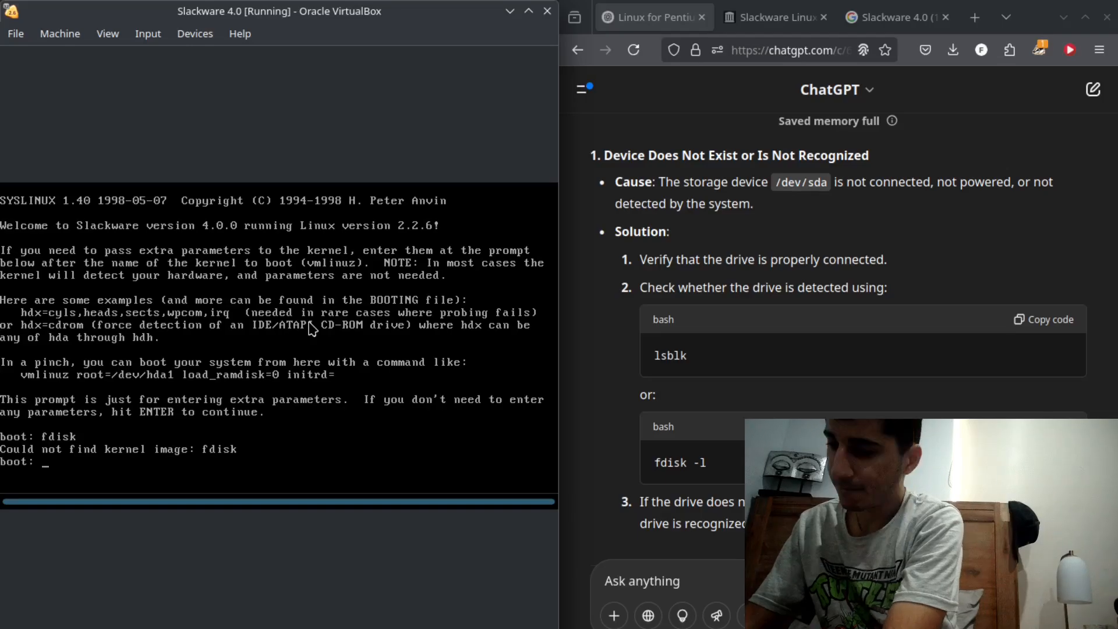
type("root")
key("Return")
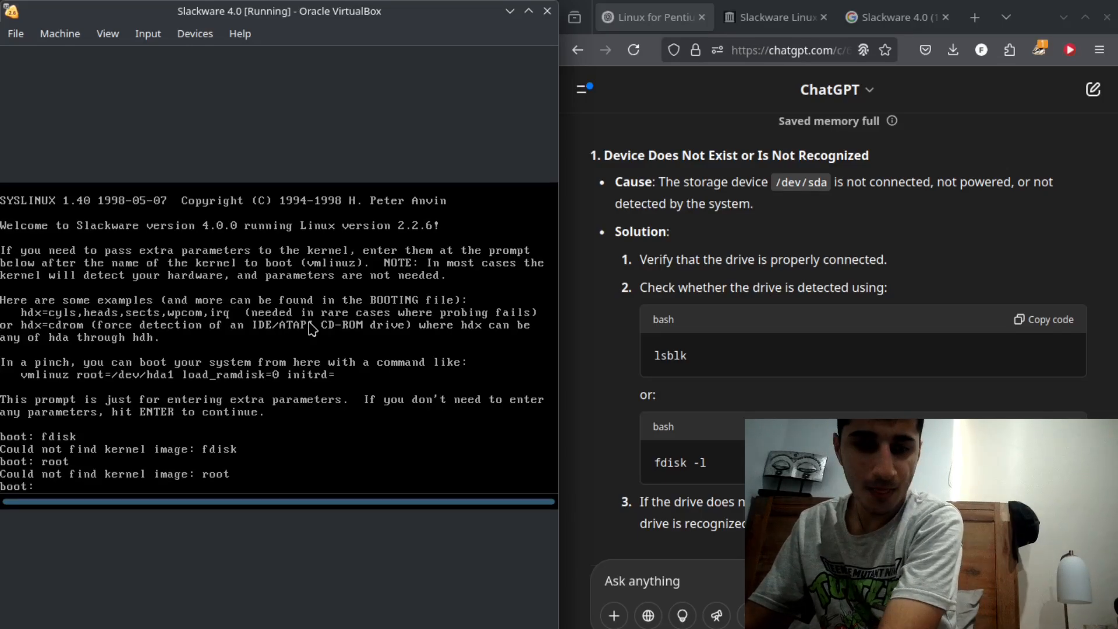
- Boot the Slackware installer without extra kernel parameters and log in as root
key("Return")
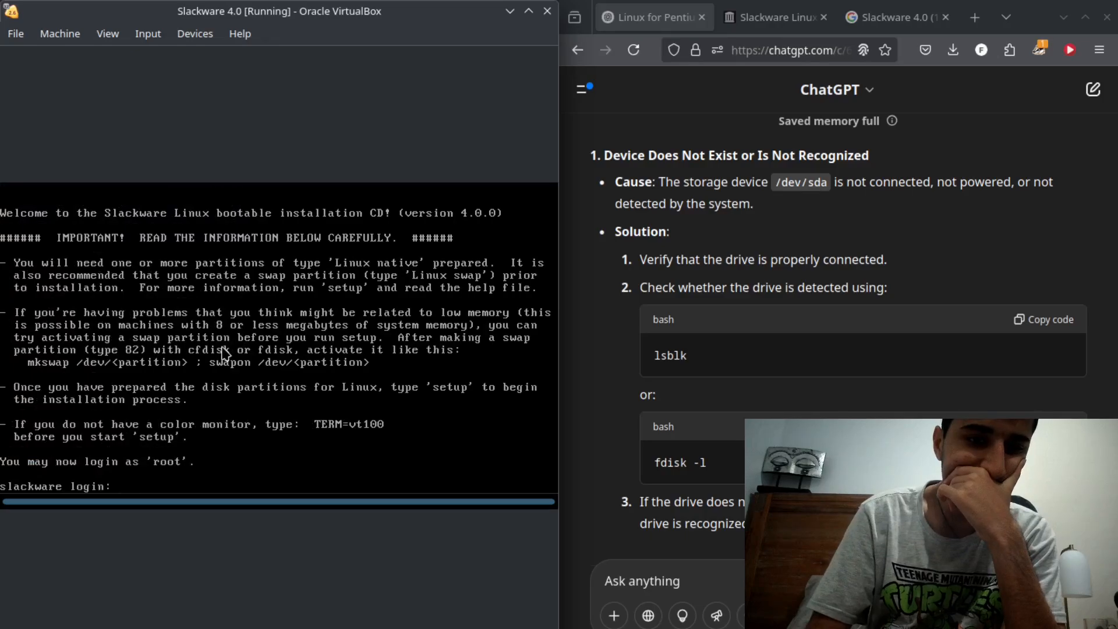
type("root")
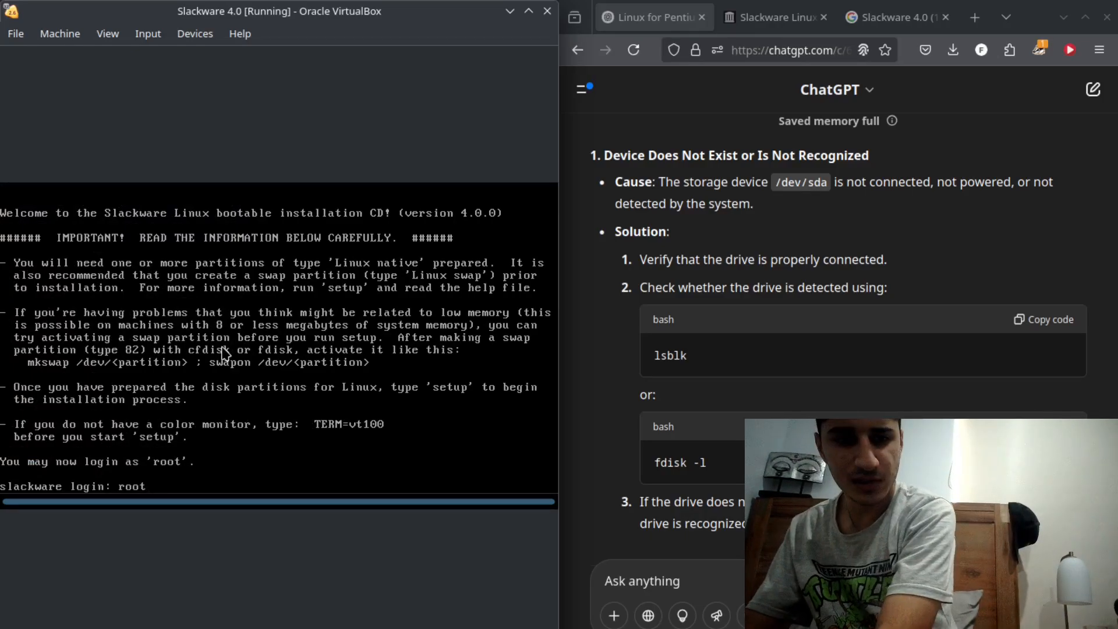
key("Return")
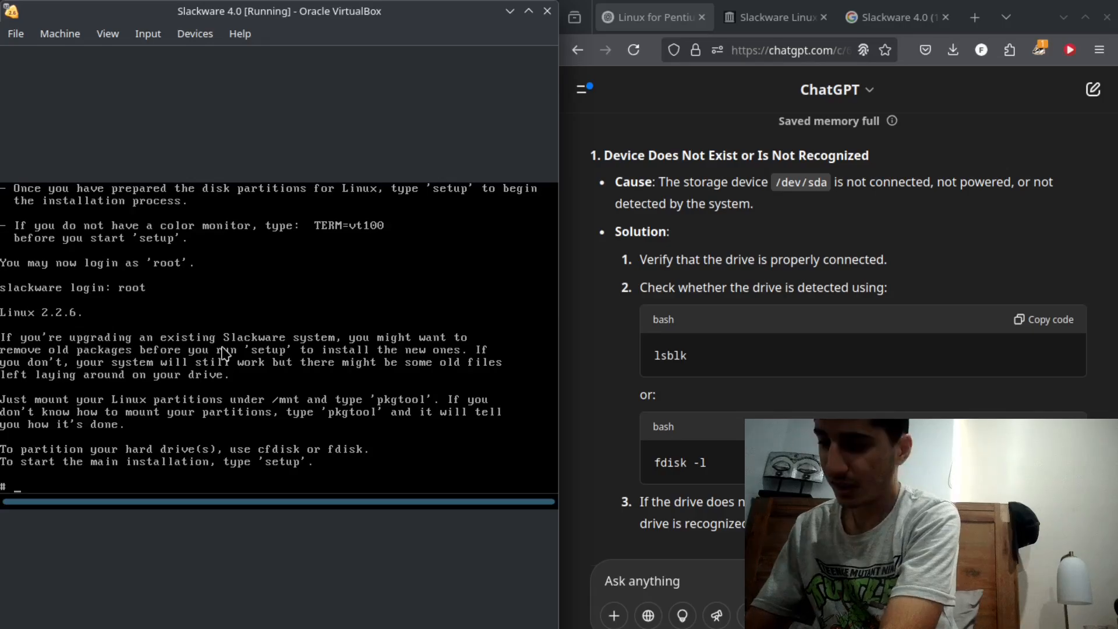
- Try to open the virtual disk for partitioning with cfdisk and with fdisk
type("cfdisk")
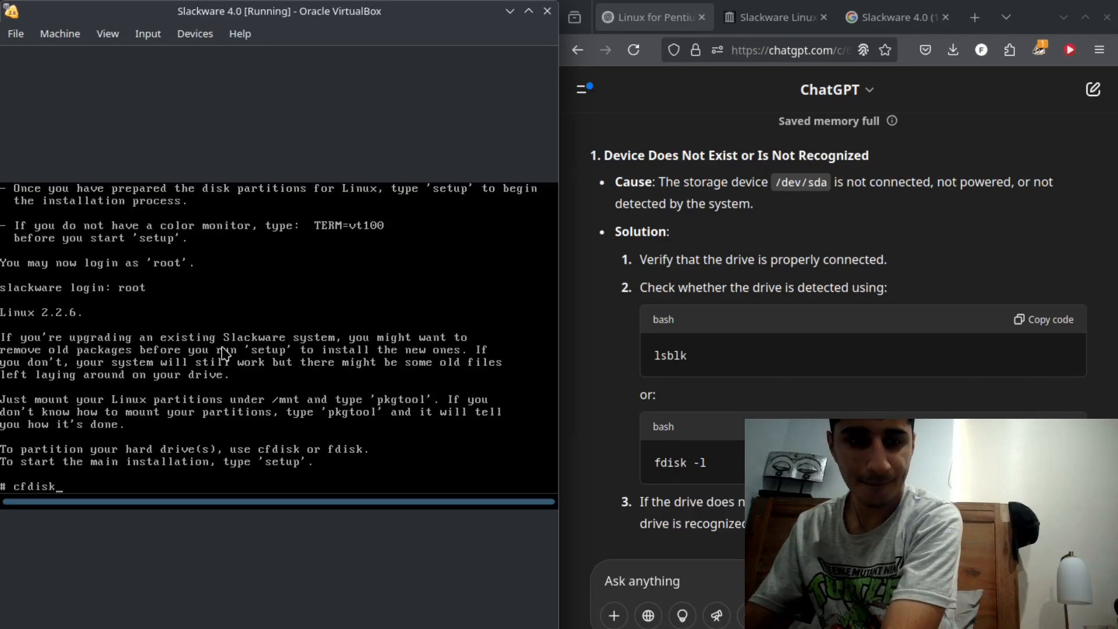
key("Return")
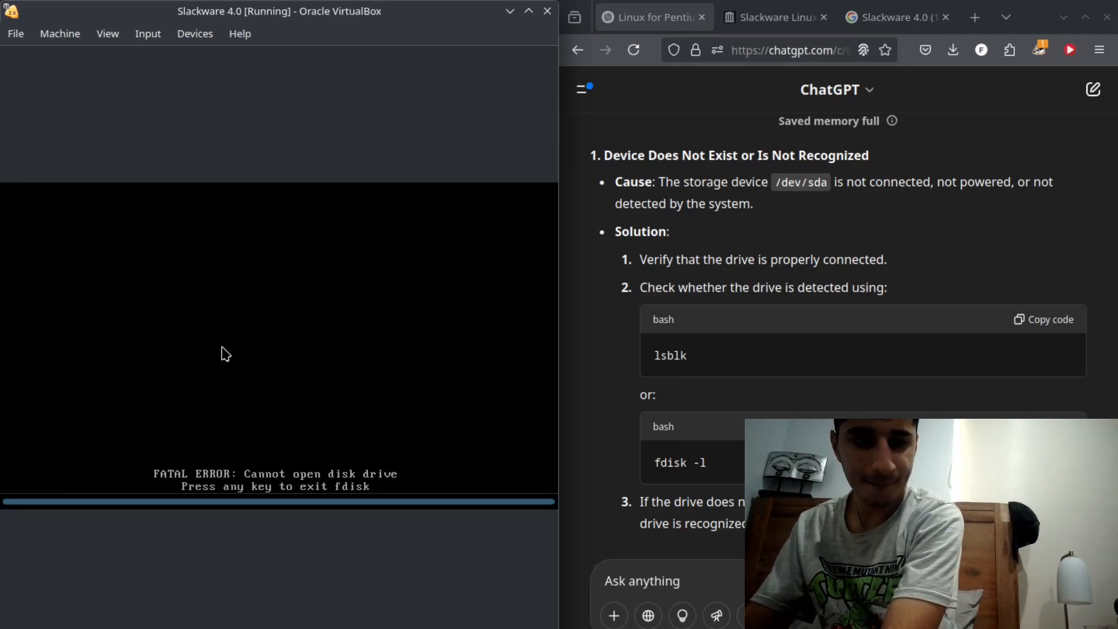
key("Return")
type("fdis")
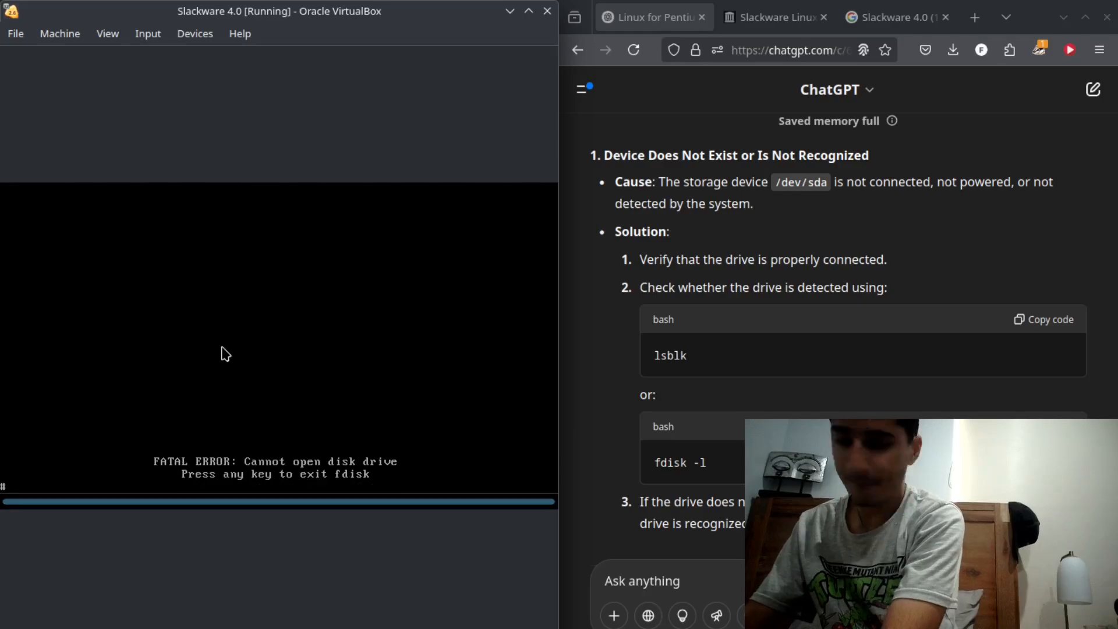
type("k")
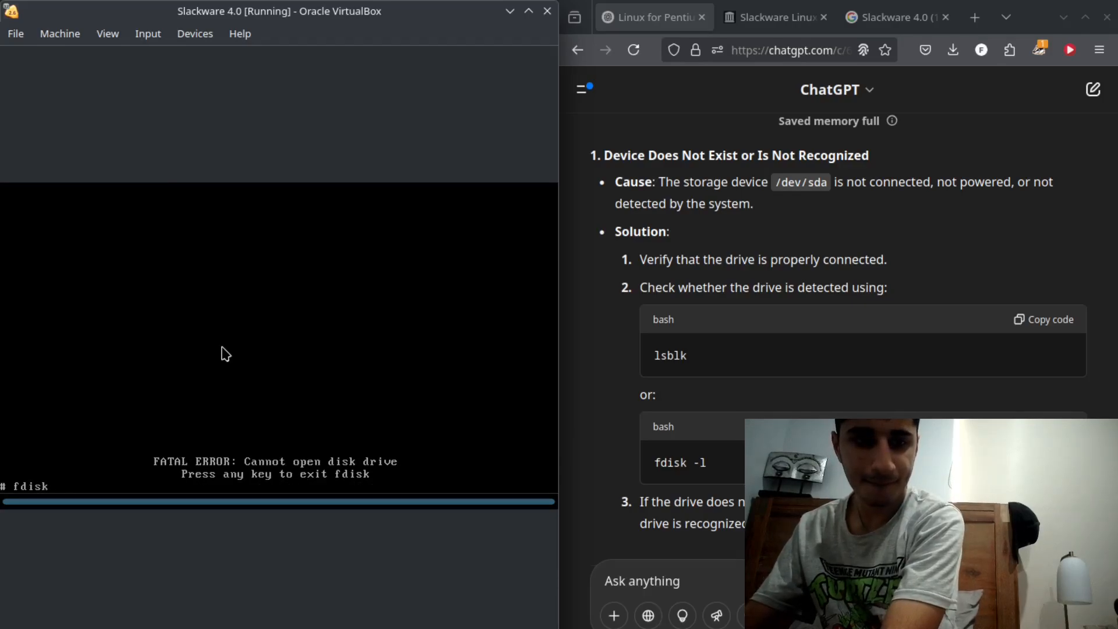
key("Return")
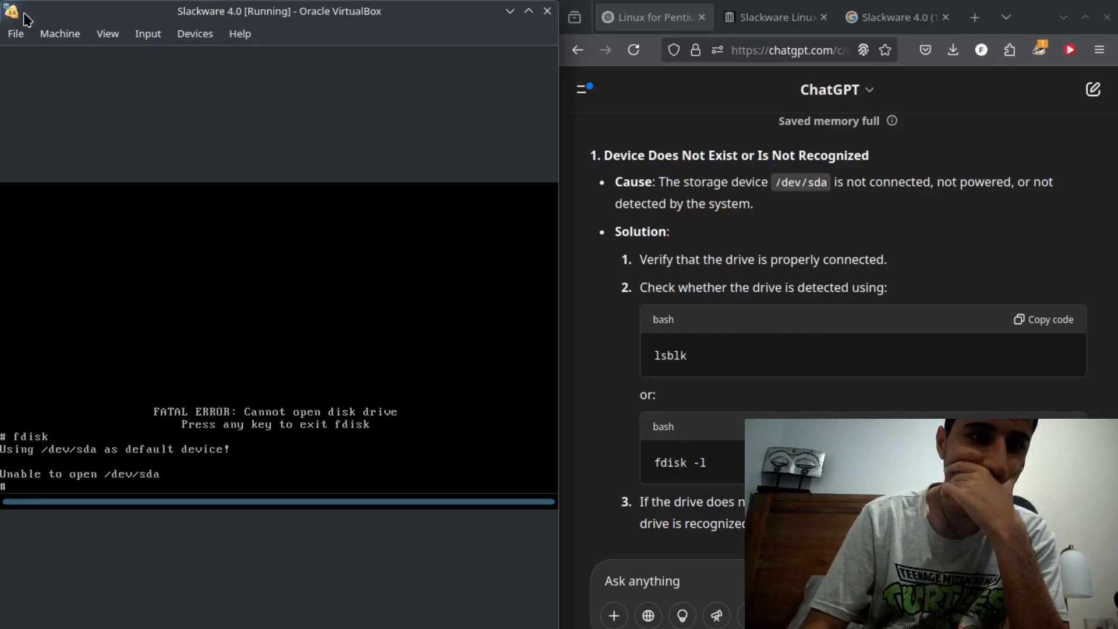
- Reset the Slackware 4.0 virtual machine and try to shut it down with an ACPI shutdown
left_click(61, 35)
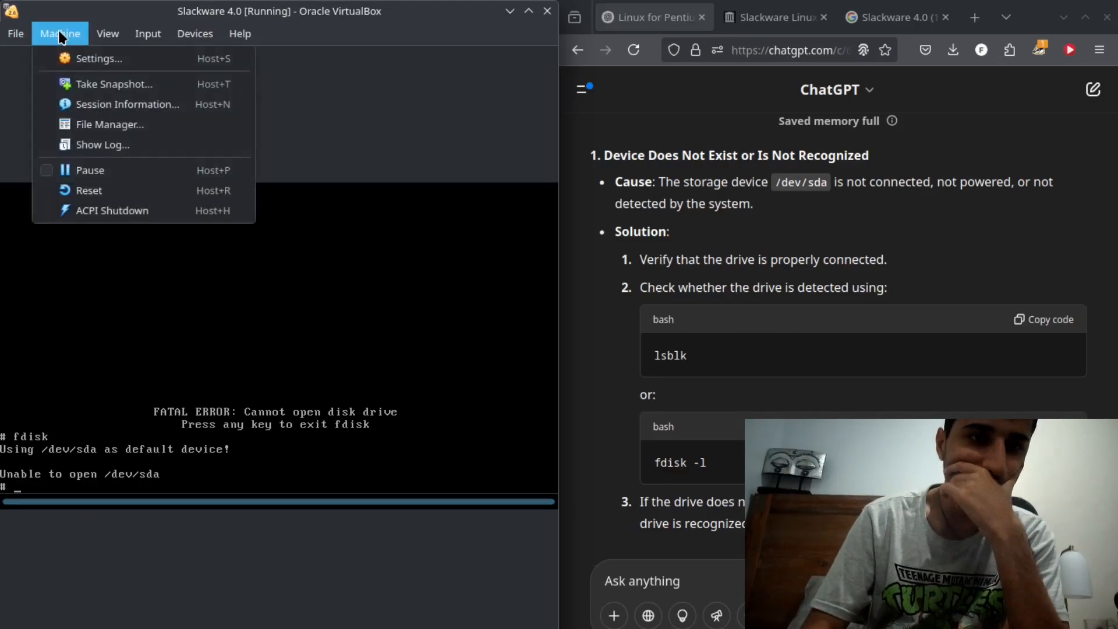
left_click(85, 191)
left_click(244, 386)
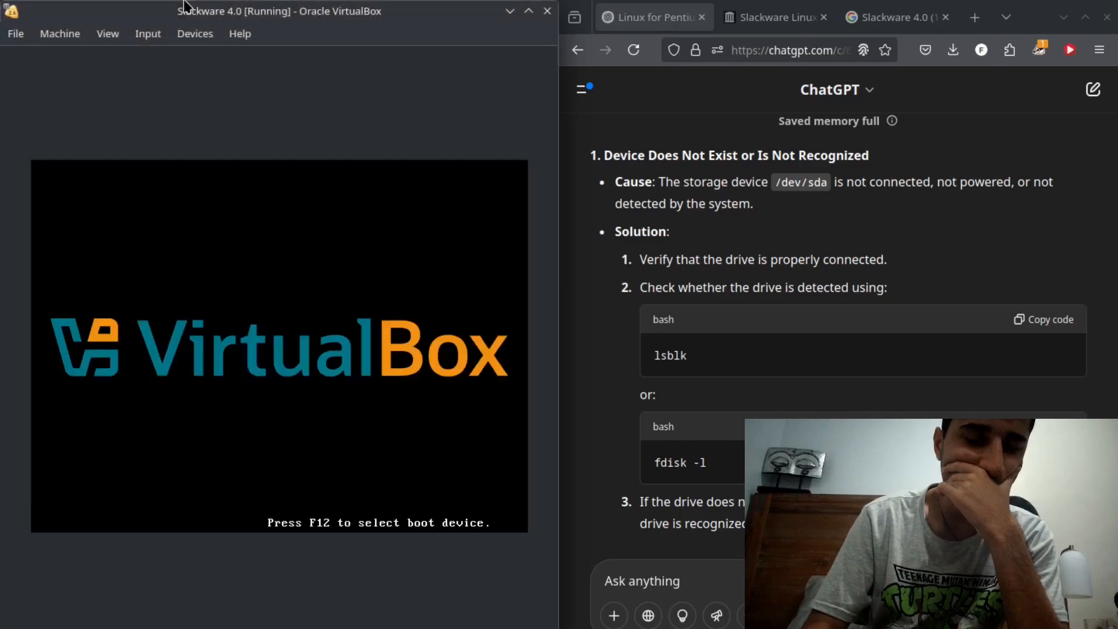
left_click(58, 35)
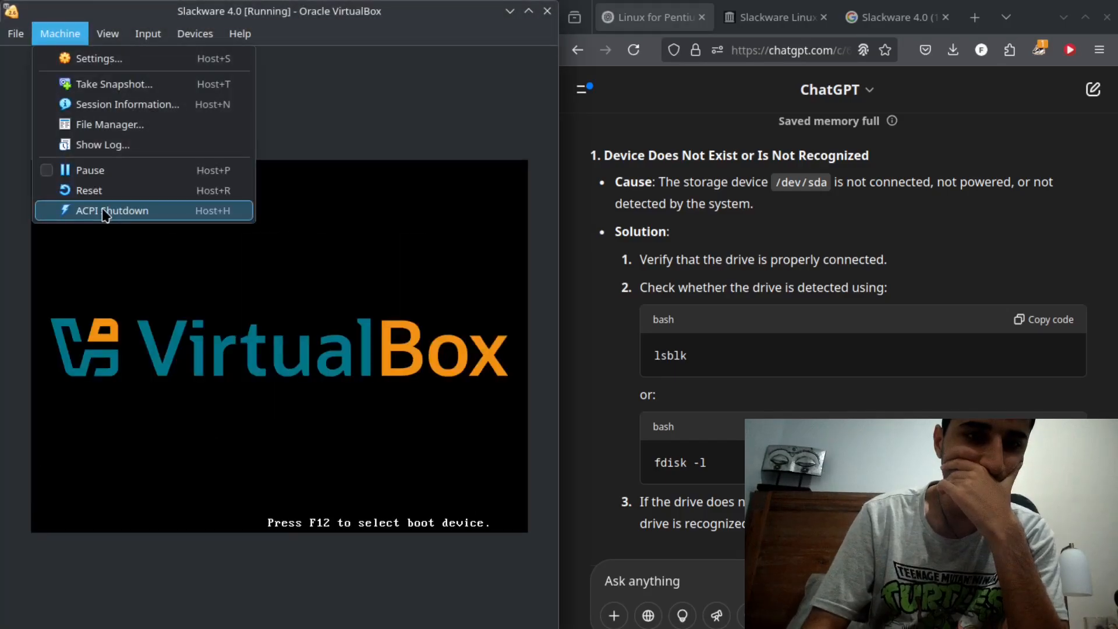
left_click(105, 211)
left_click(540, 90)
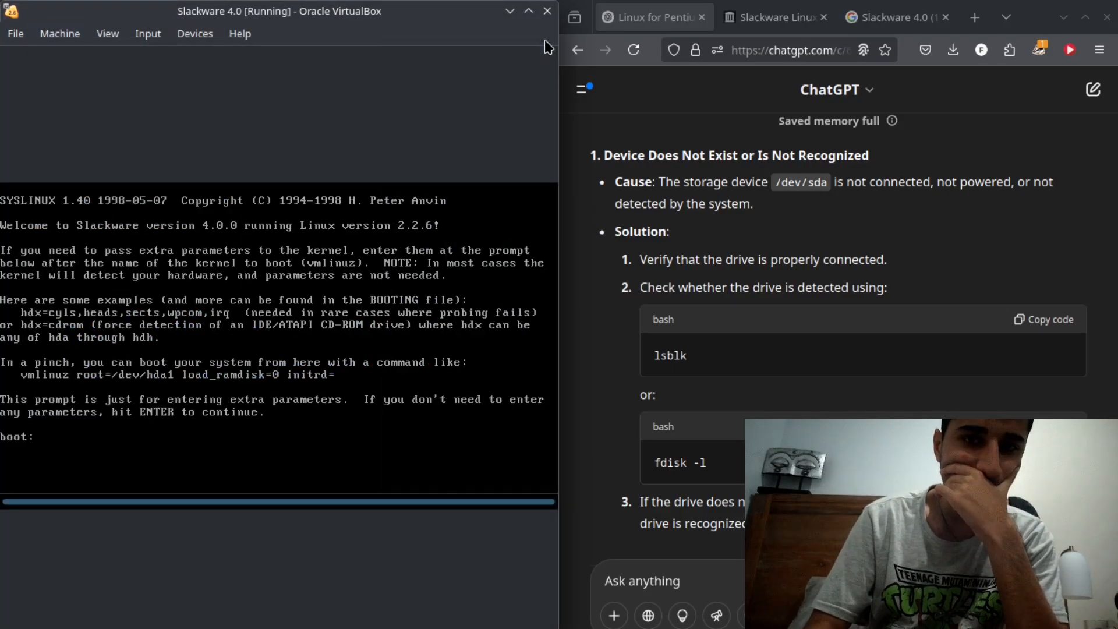
- Close the Slackware 4.0 virtual machine with the option to power off the machine
left_click(548, 11)
left_click(235, 335)
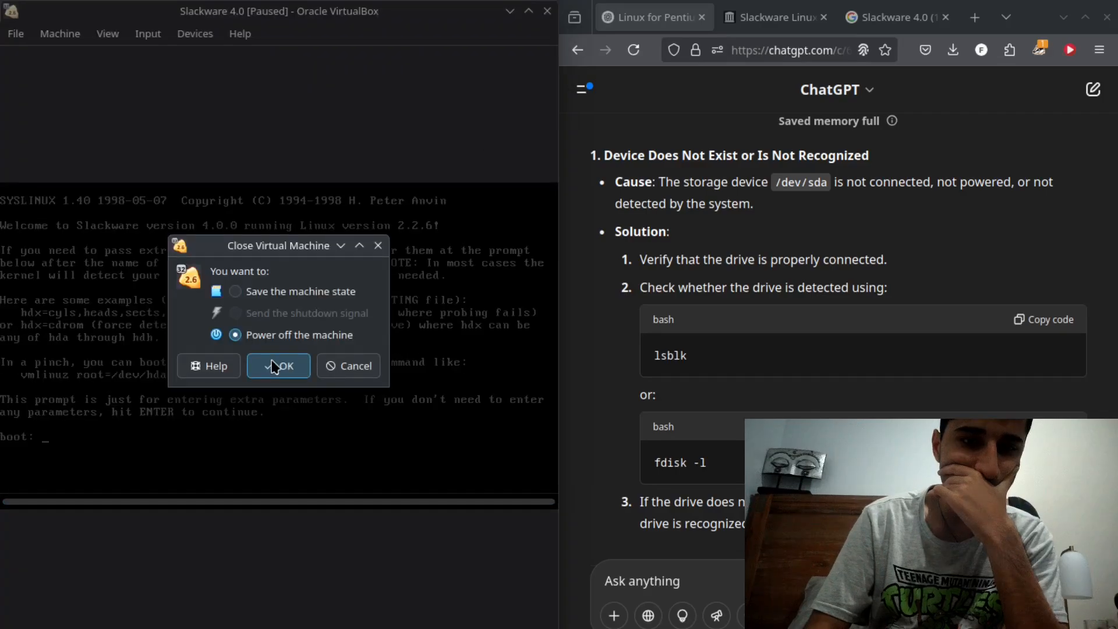
left_click(275, 367)
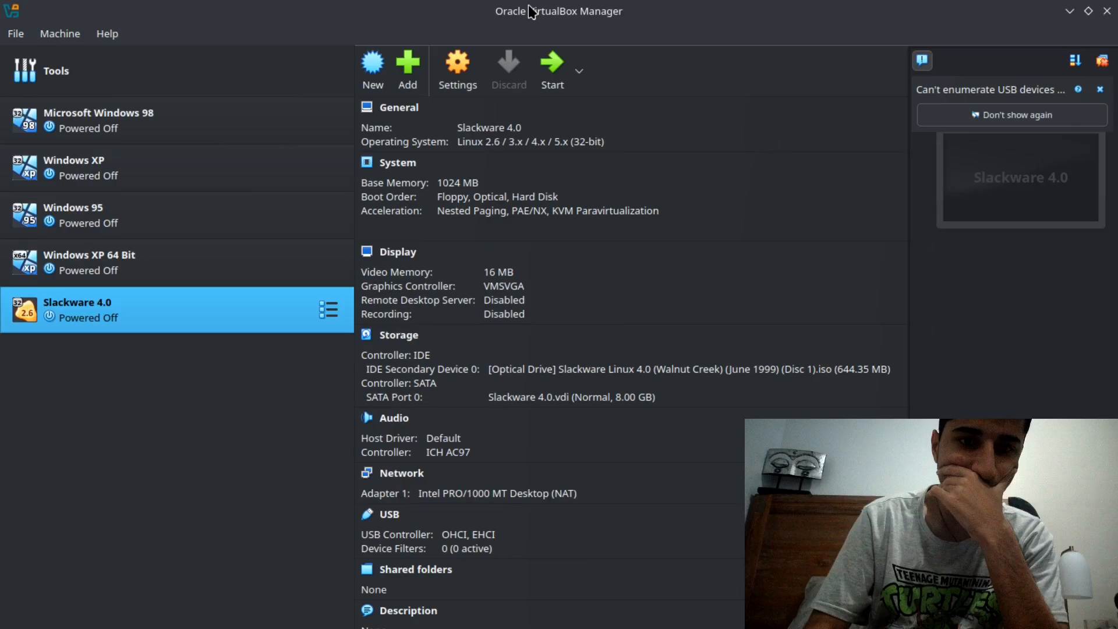
- Open the storage settings of Slackware 4.0 and examine the IDE and SATA controller types and the Slackware 4.0.vdi attributes
left_click(406, 340)
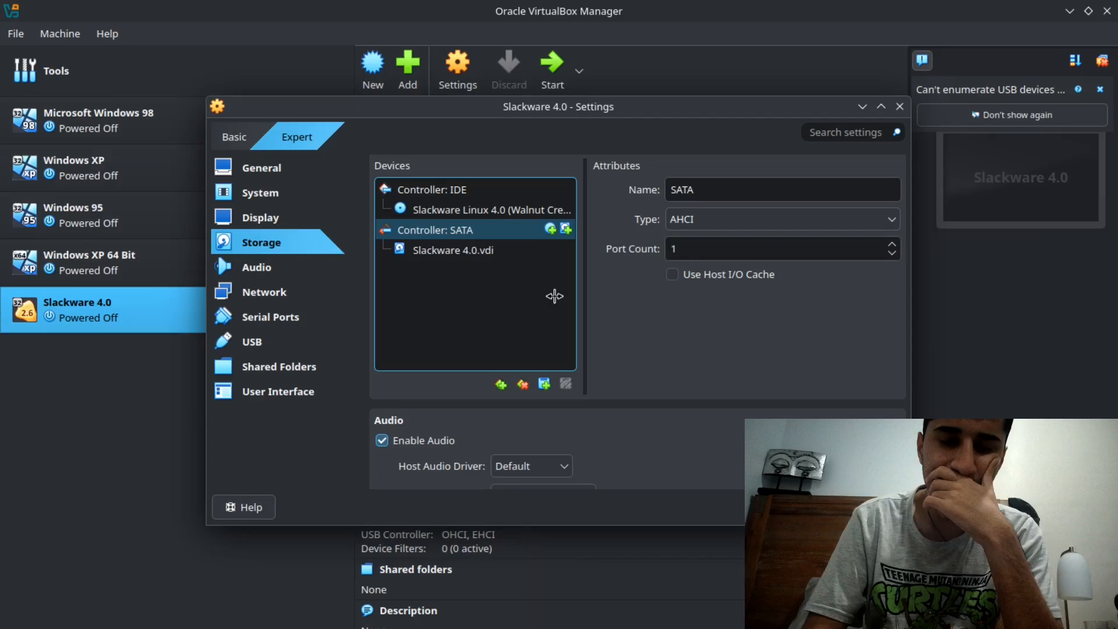
left_click(504, 191)
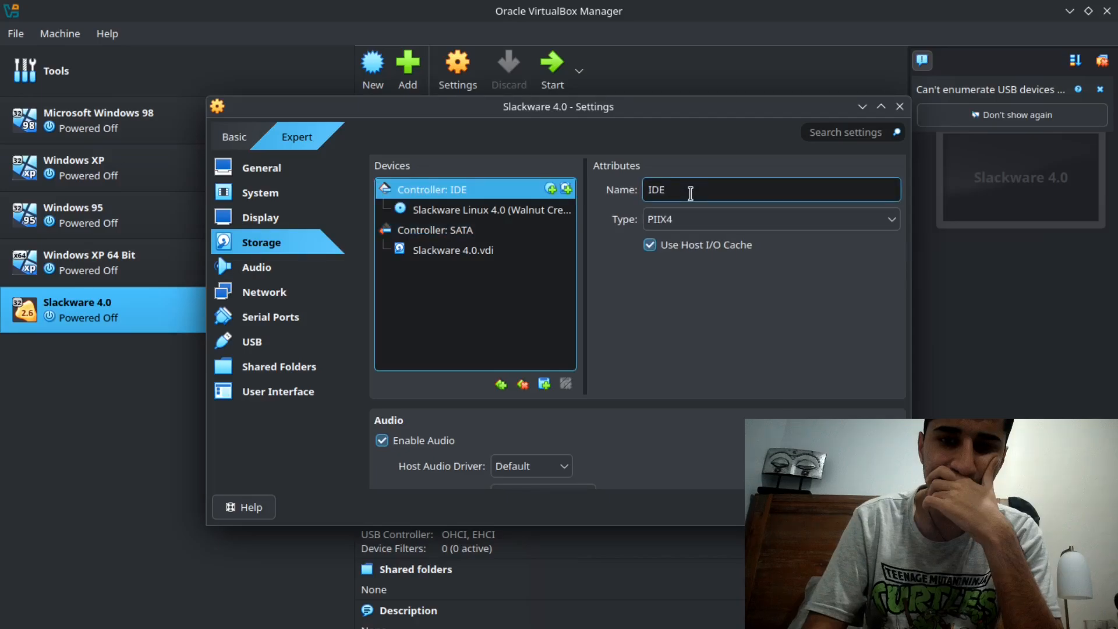
left_click(693, 220)
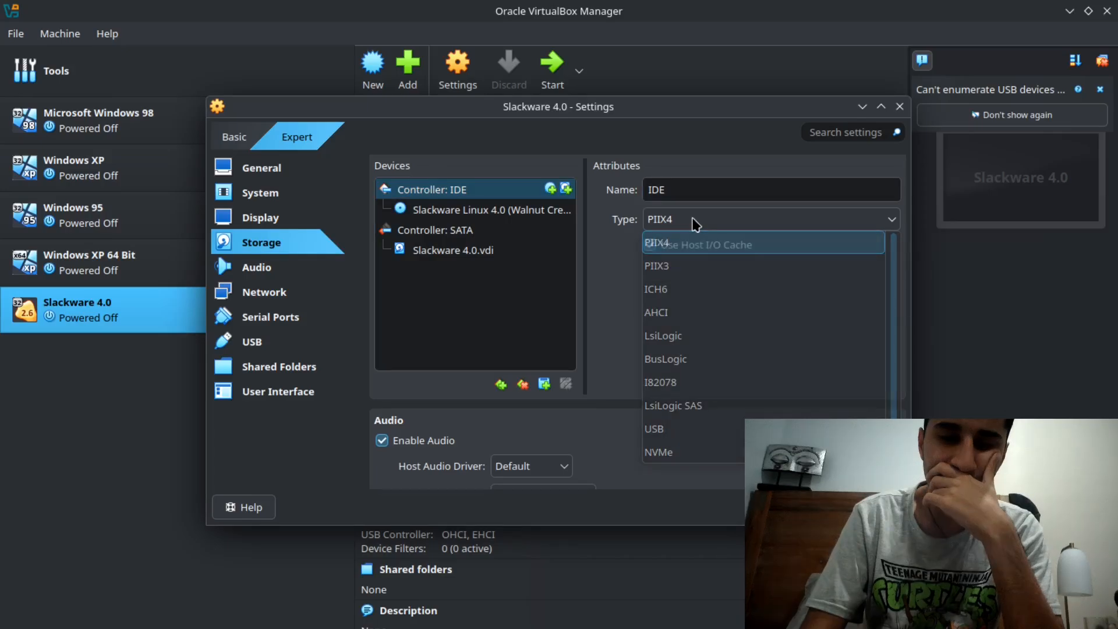
left_click(693, 219)
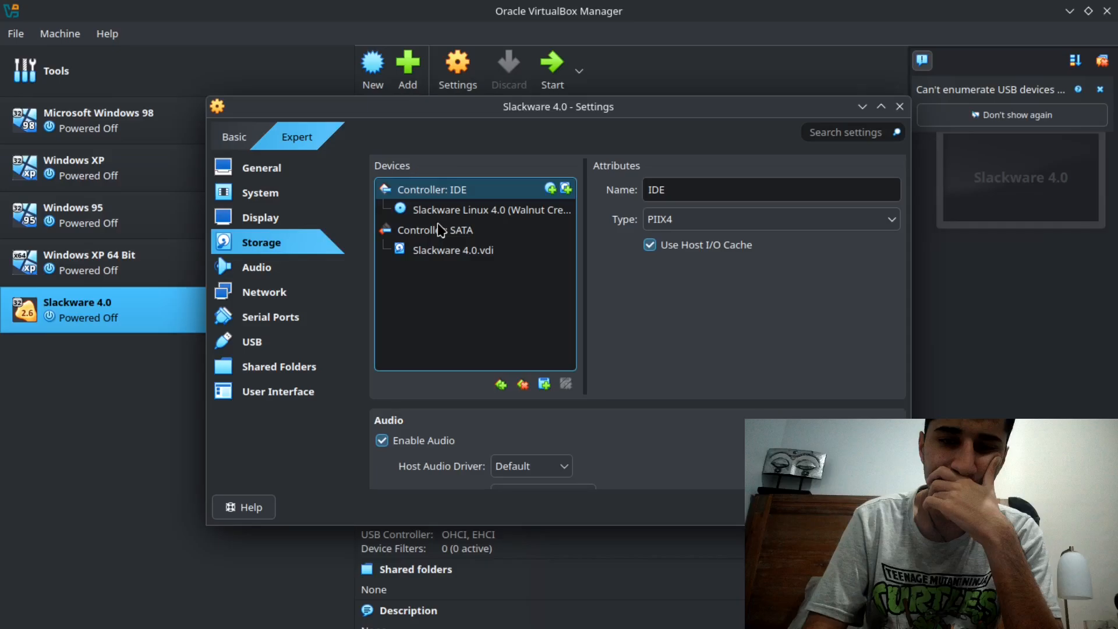
left_click(440, 230)
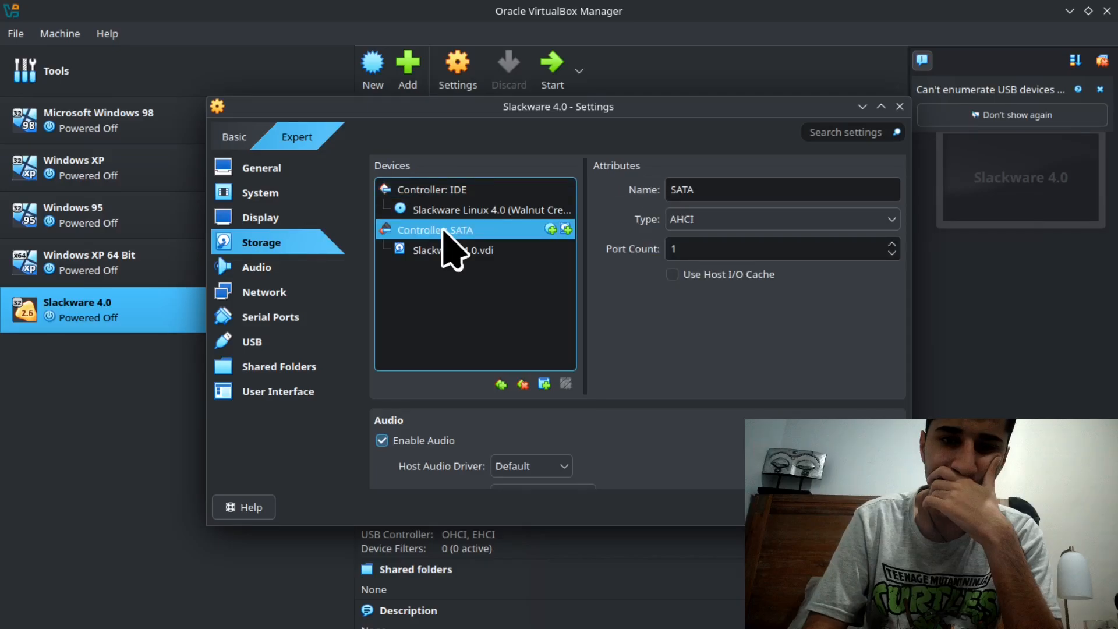
left_click(701, 220)
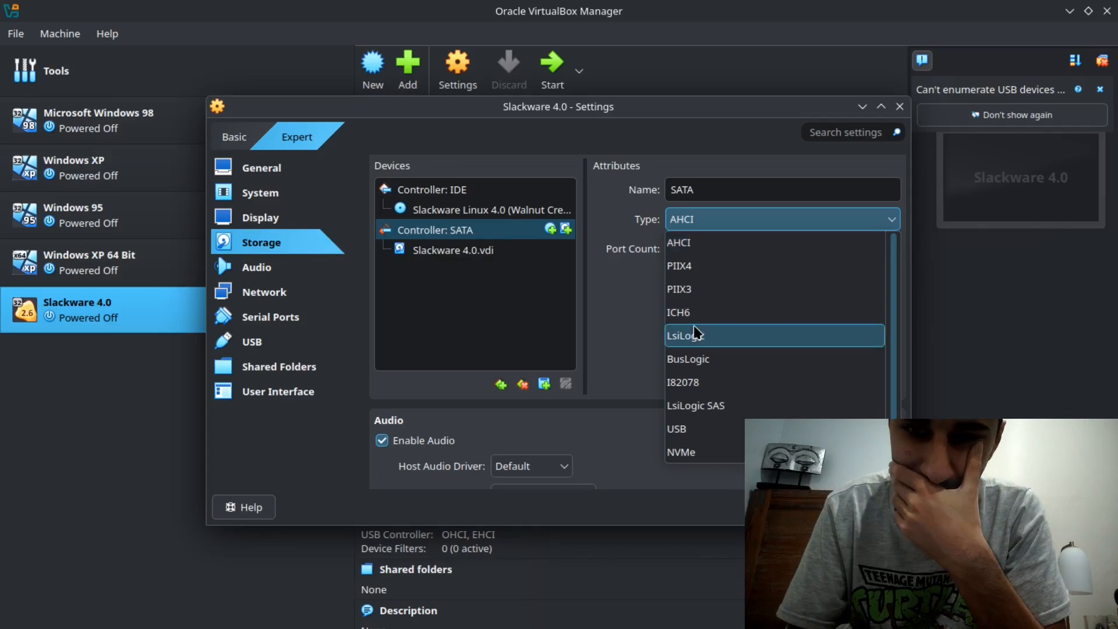
scroll(705, 406, "down", 1)
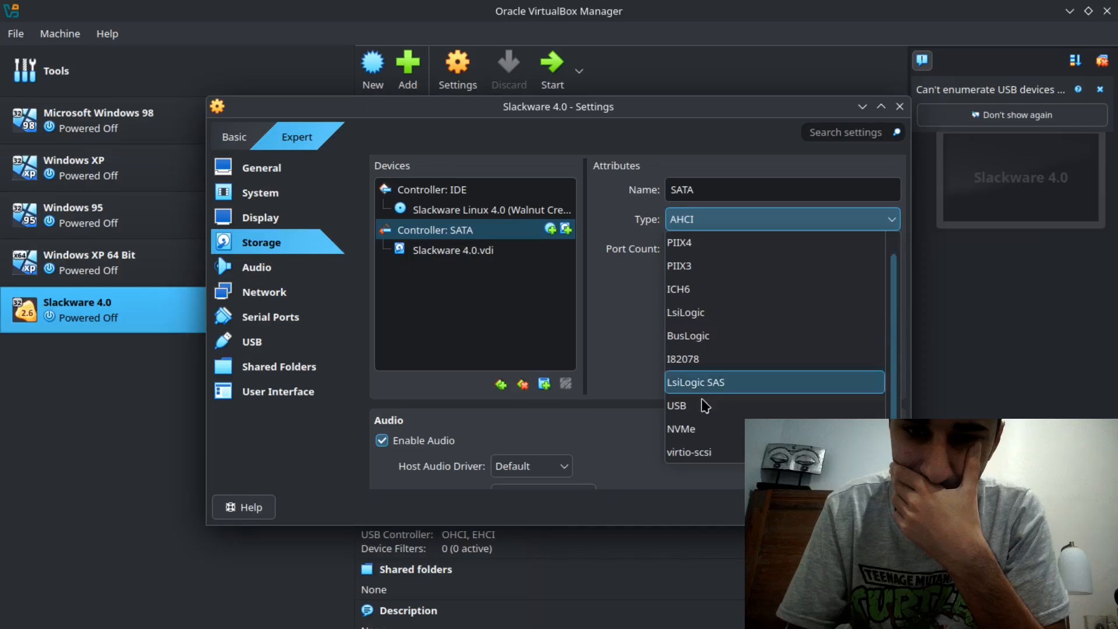
scroll(698, 396, "up", 1)
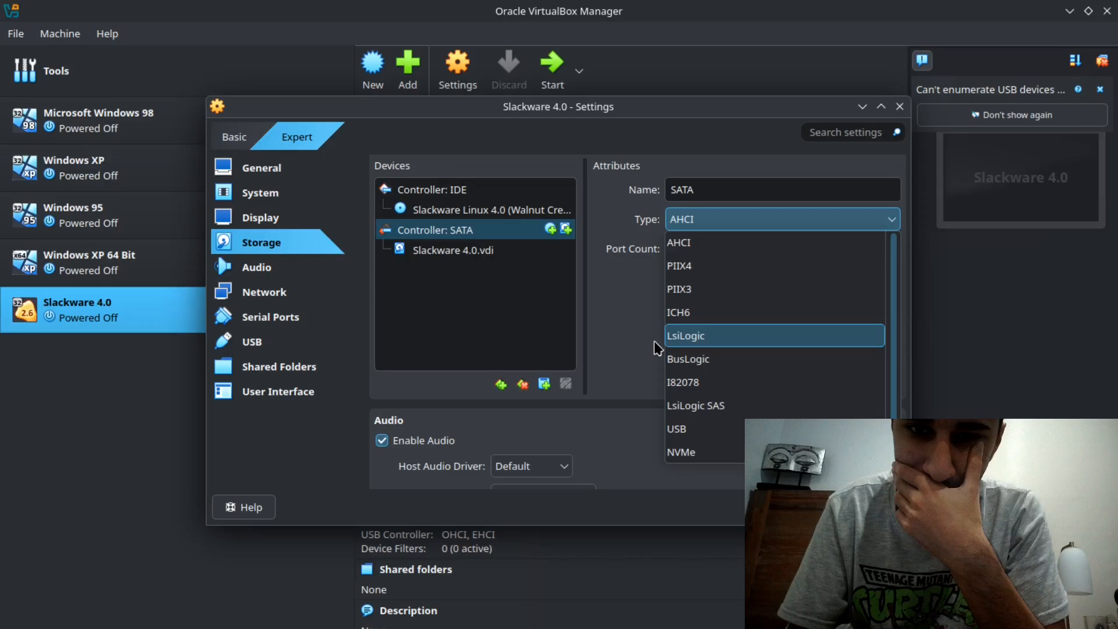
left_click(656, 345)
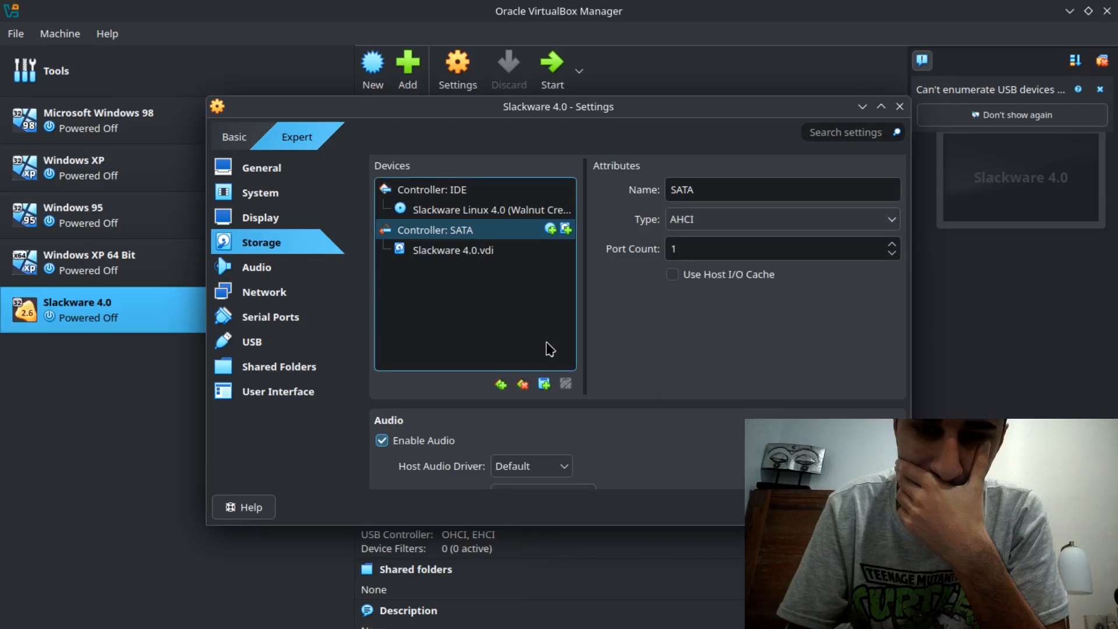
left_click(547, 250)
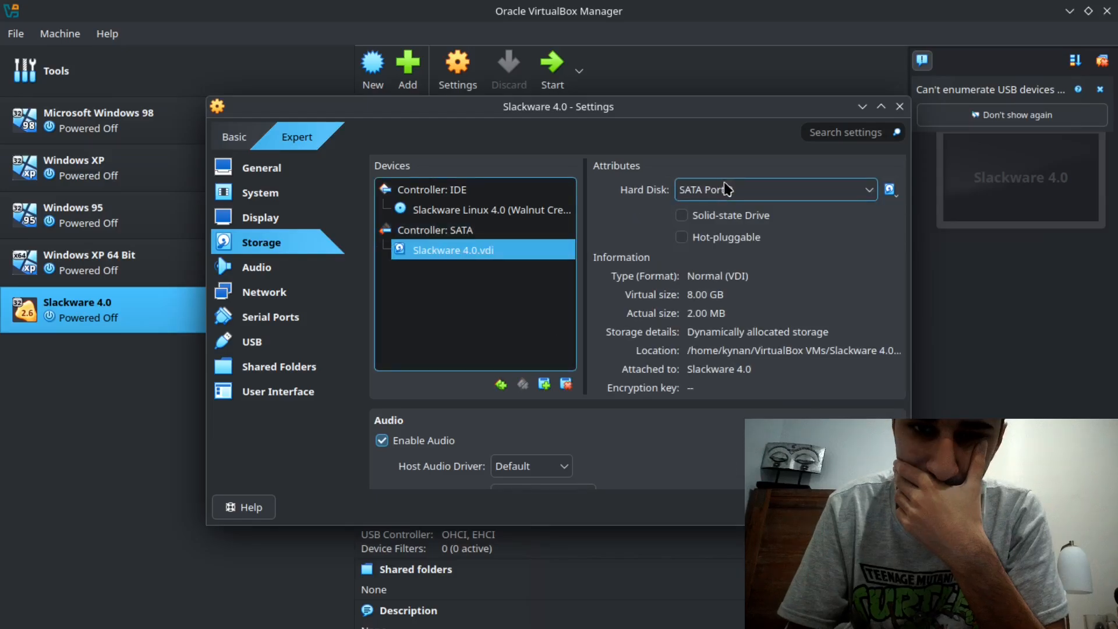
scroll(672, 343, "down", 2)
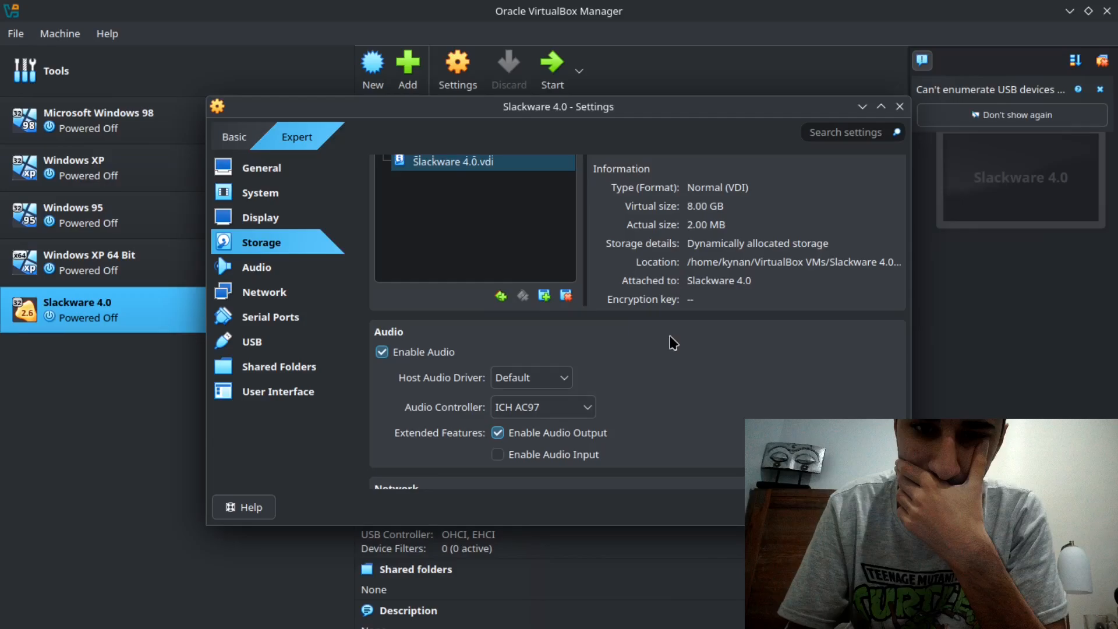
scroll(673, 342, "up", 2)
- Set the SATA controller's type to virtio-scsi
left_click(499, 253)
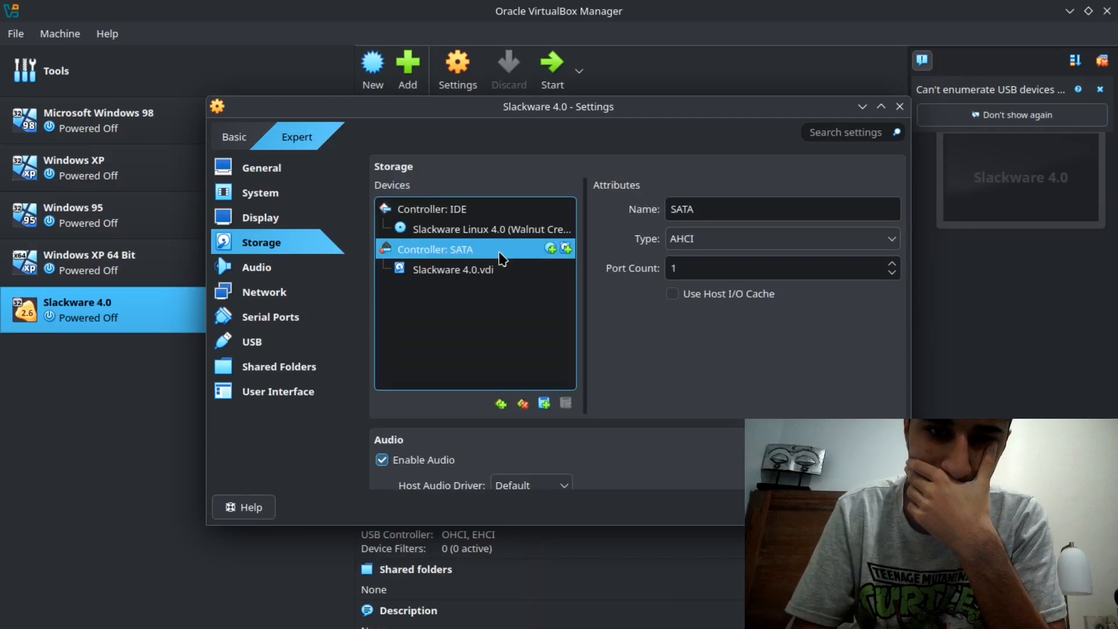
left_click(704, 238)
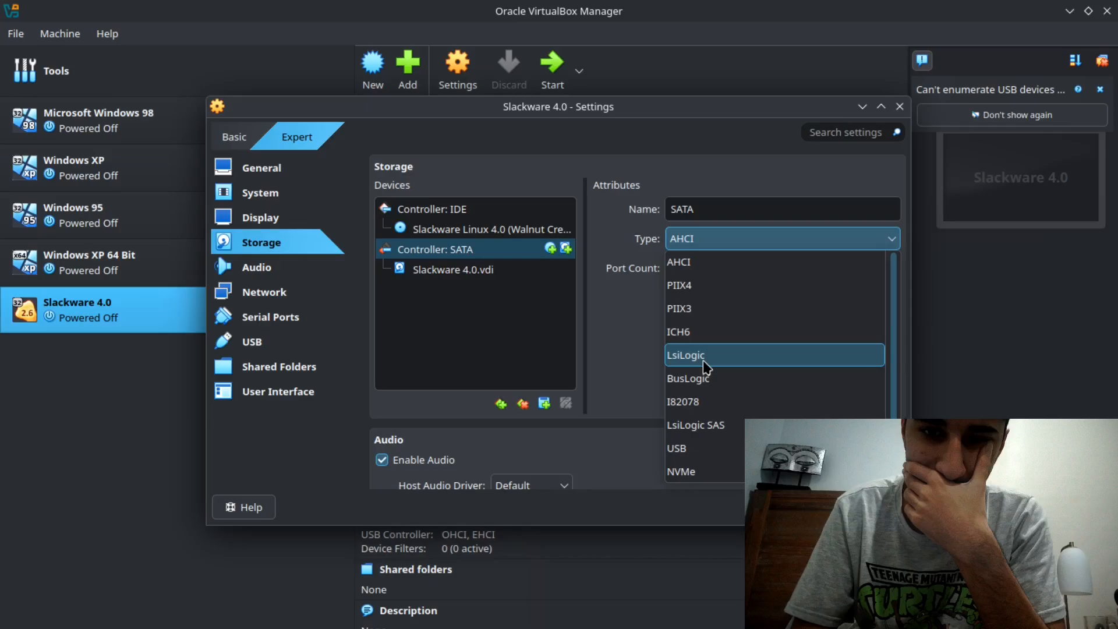
key("Escape")
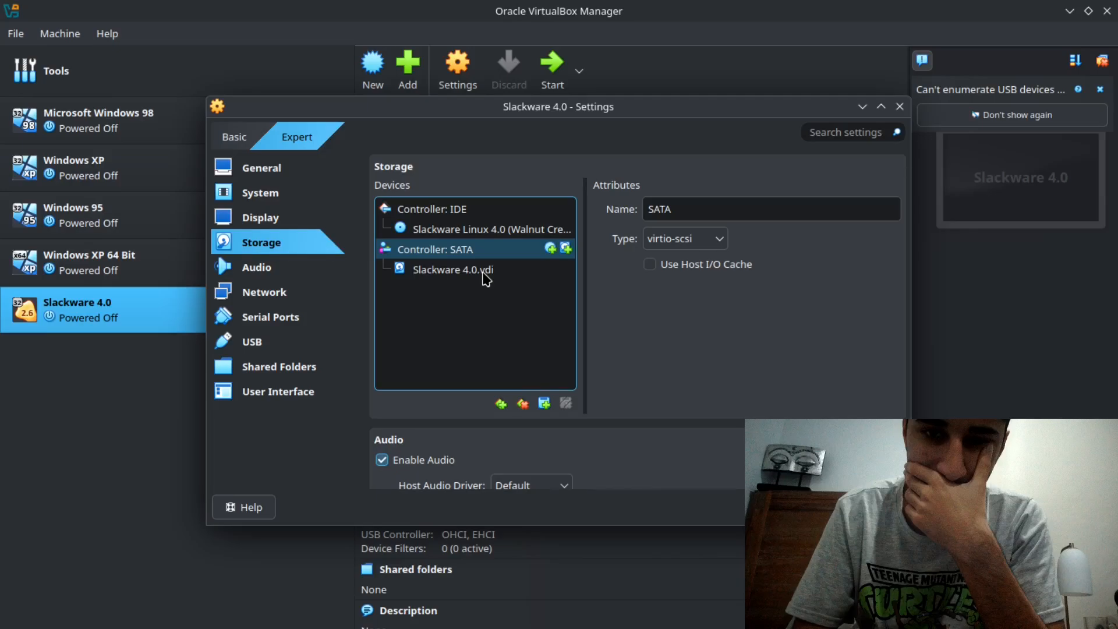
- Check the port choices for Slackware 4.0.vdi and the available audio controllers without changing them
left_click(483, 271)
left_click(776, 212)
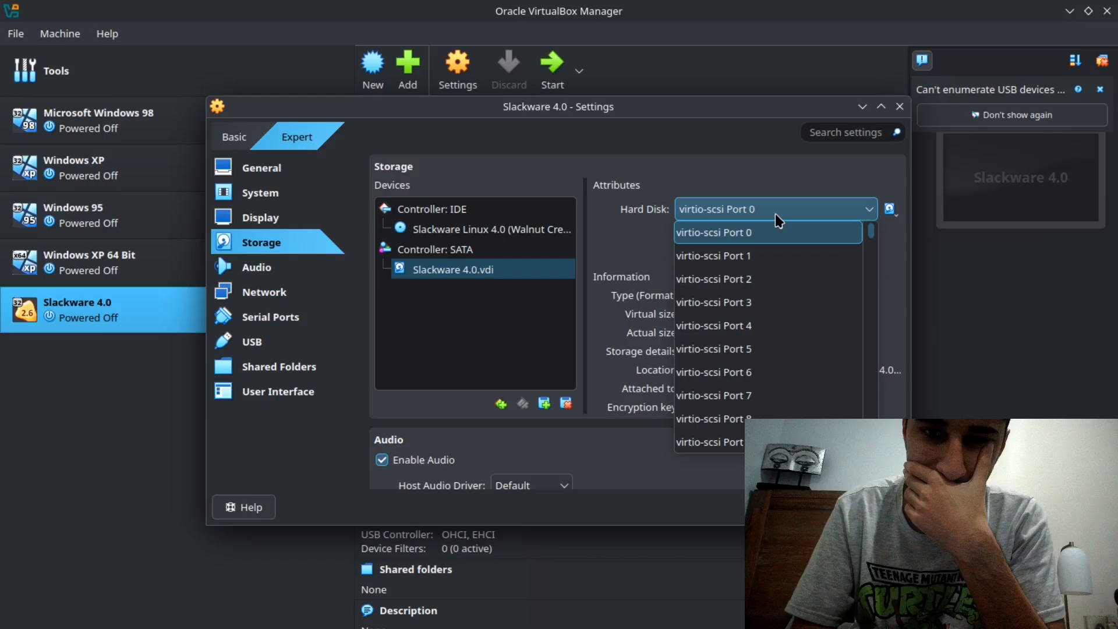
scroll(744, 307, "down", 6)
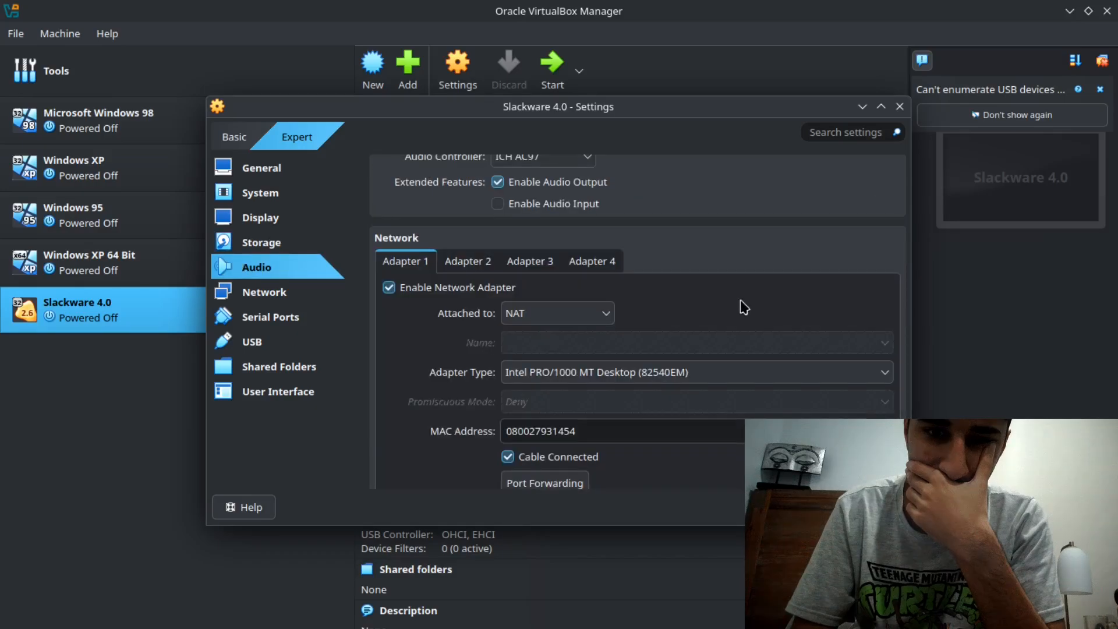
scroll(744, 307, "up", 4)
left_click(542, 376)
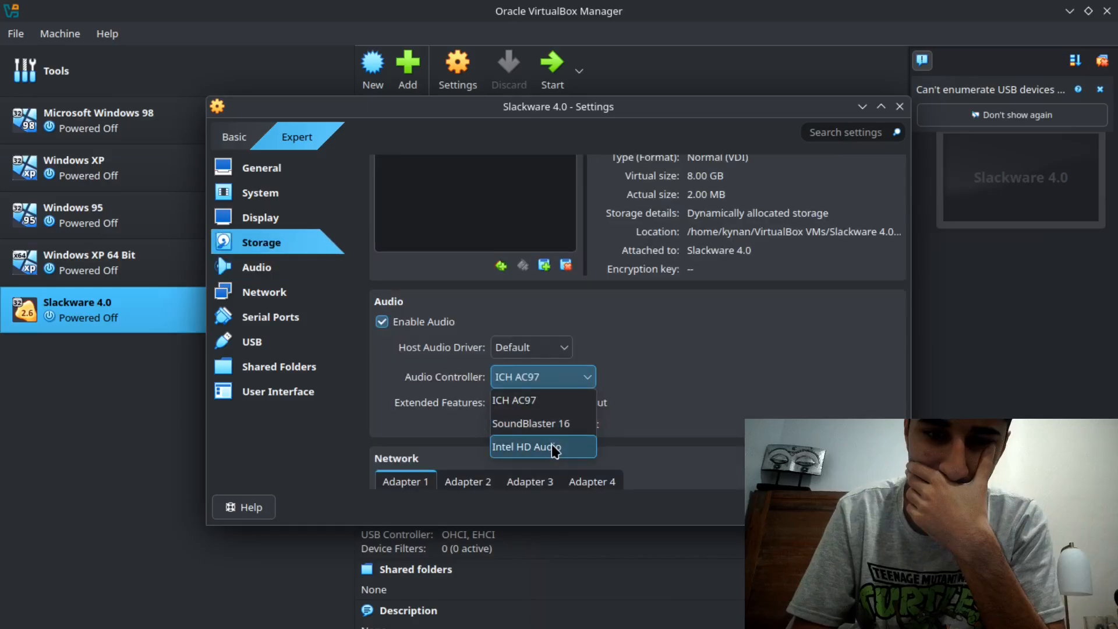
left_click(543, 283)
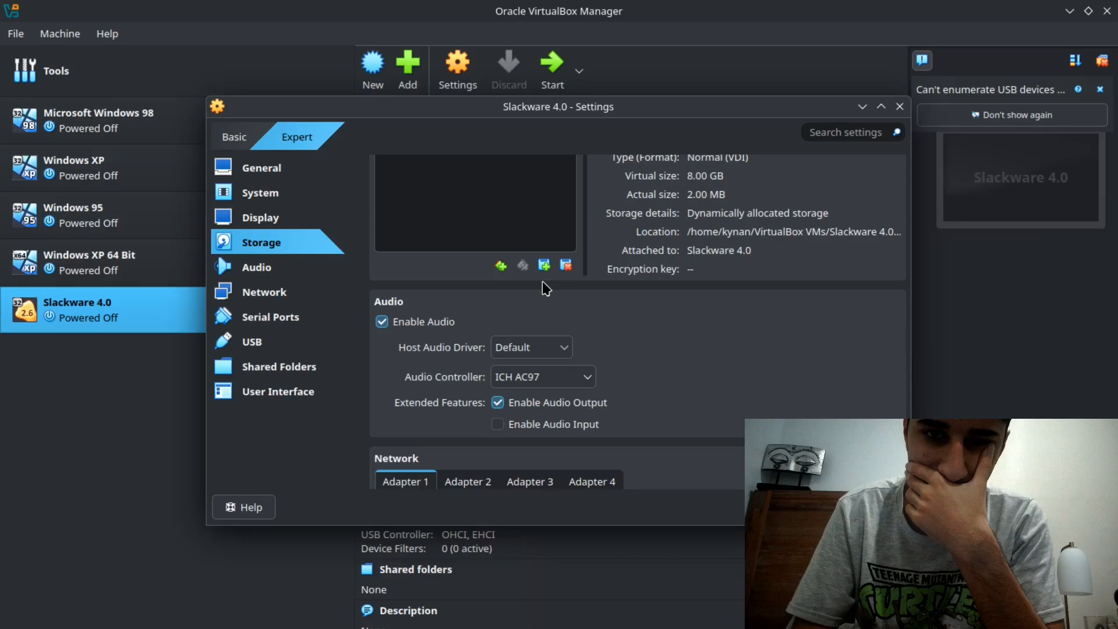
- Create an 8.00 GB hard disk named Slackware 4.0_1.vdi and attach it to the IDE controller
scroll(546, 288, "up", 3)
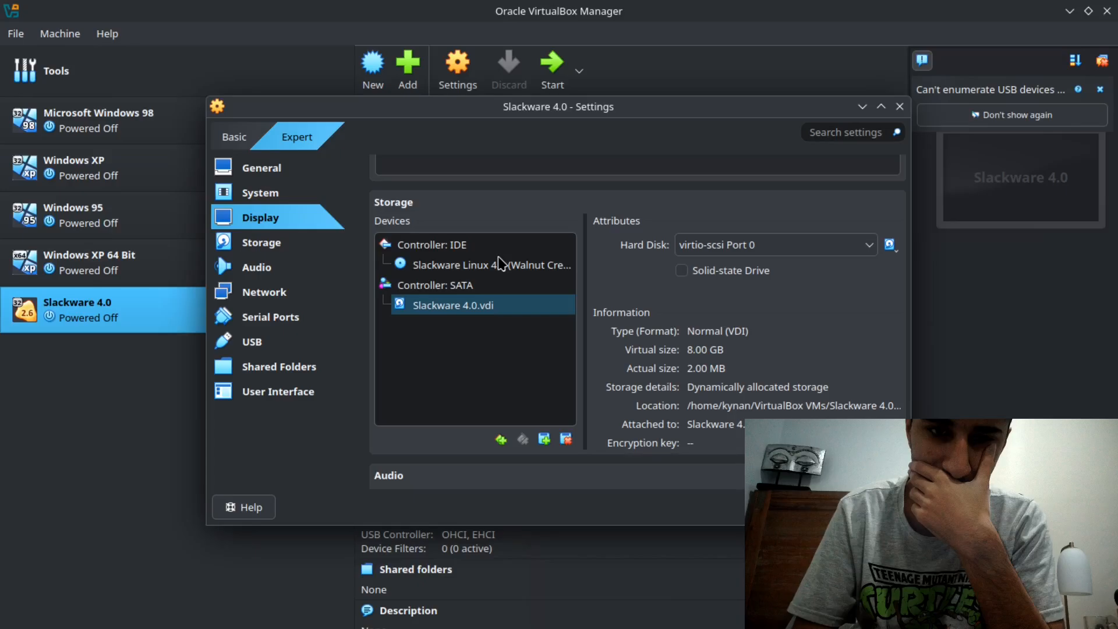
left_click(497, 249)
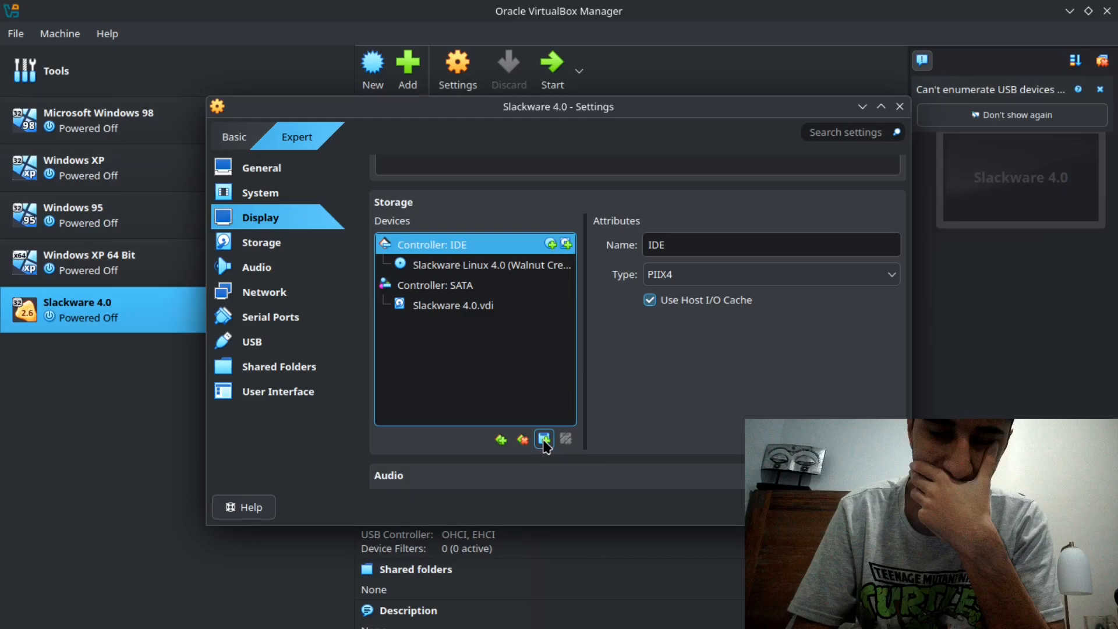
left_click(544, 440)
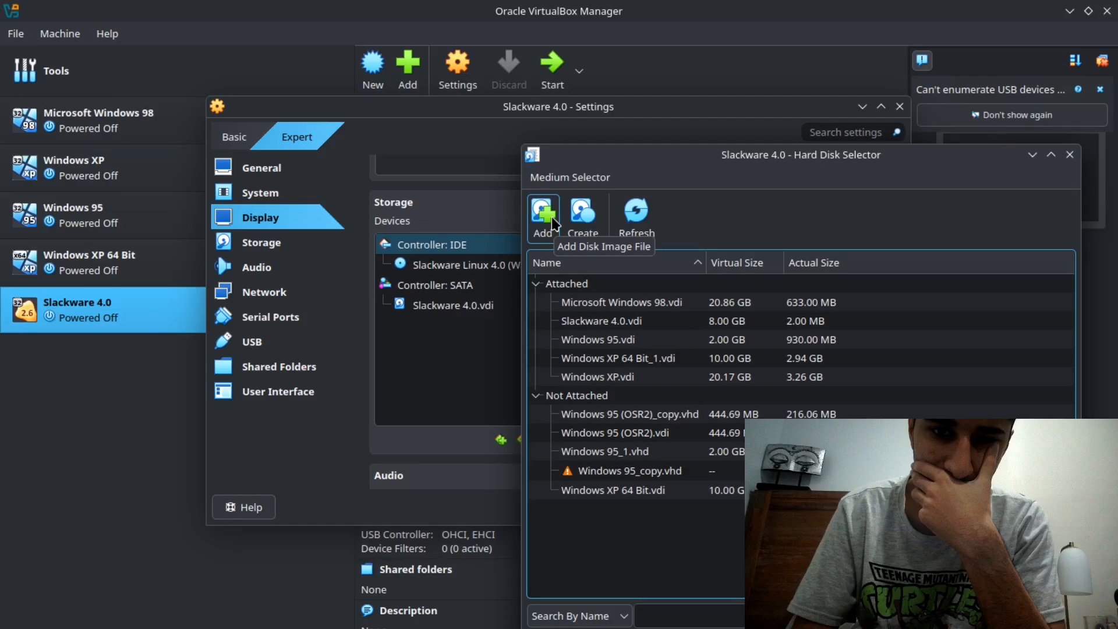
left_click(582, 213)
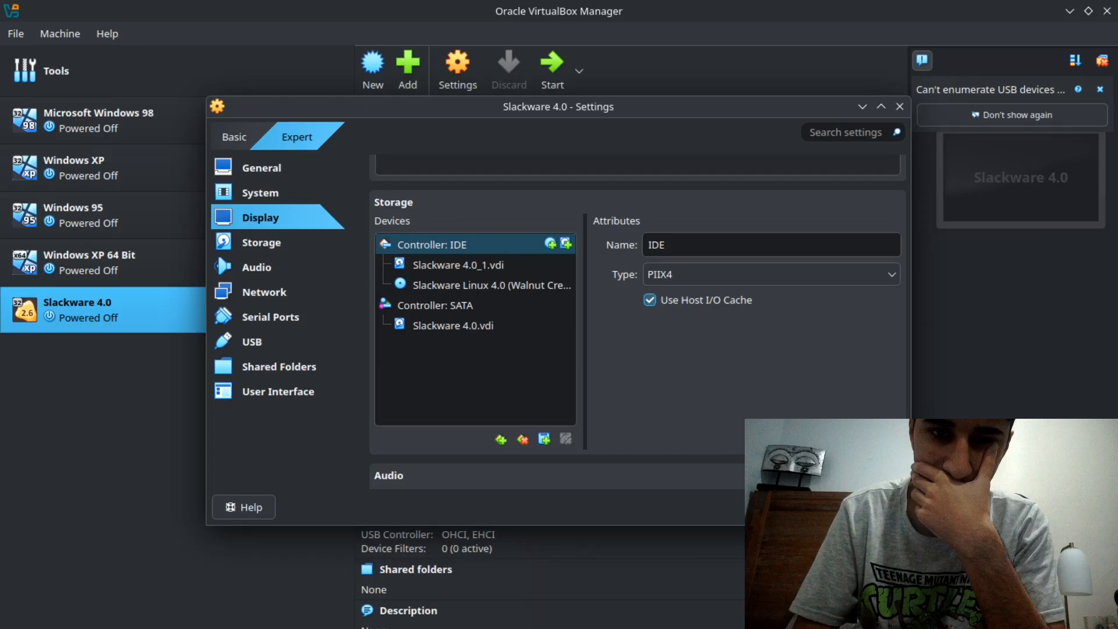
- Check the IDE device choices for Slackware 4.0_1.vdi and review the machine's display and storage settings
left_click(684, 250)
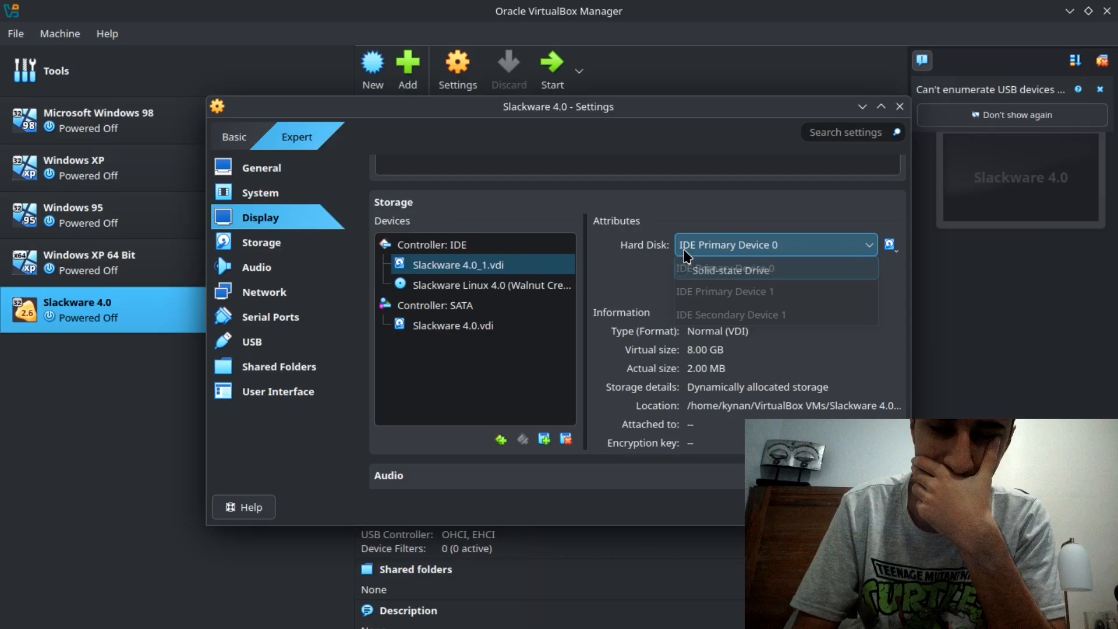
scroll(766, 406, "down", 1)
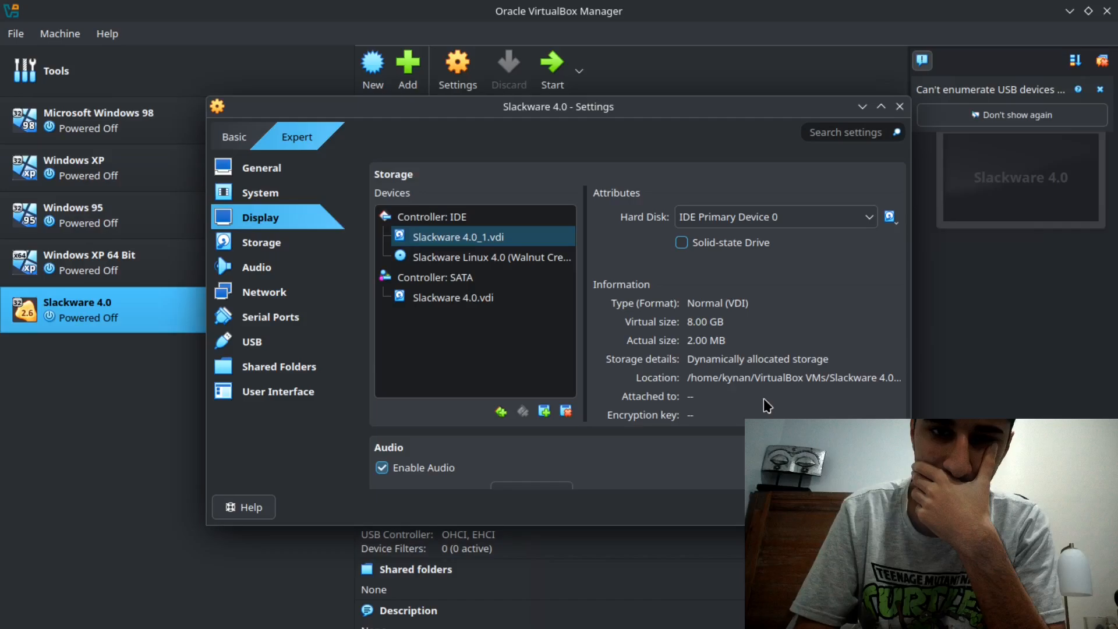
scroll(543, 425, "up", 5)
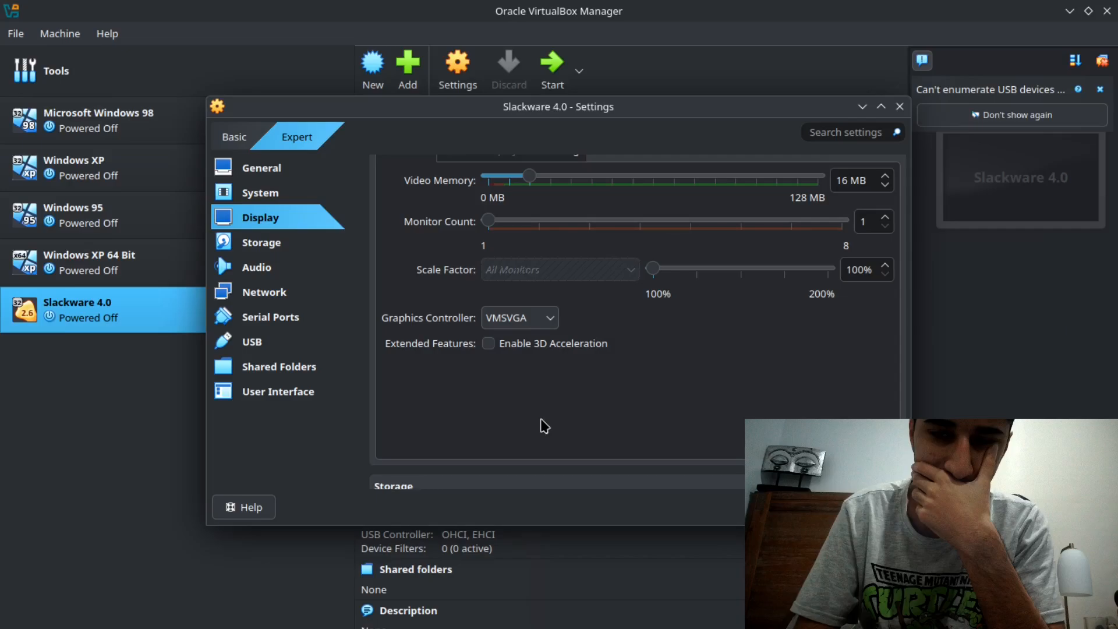
scroll(481, 278, "down", 5)
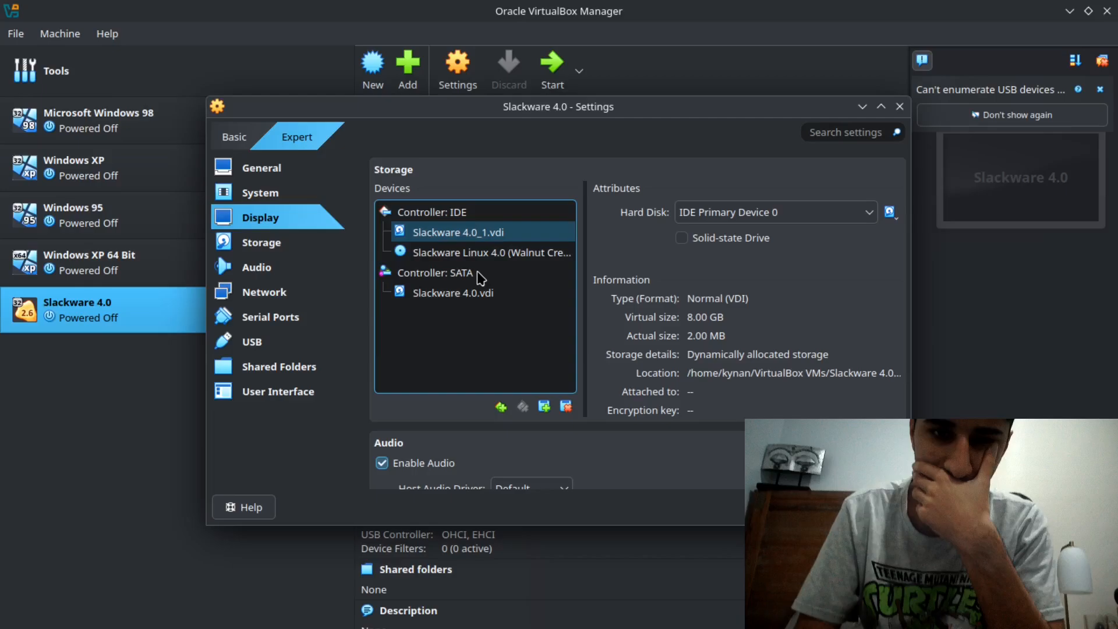
- Start the Slackware 4.0 virtual machine and create a primary partition in the free space of /dev/hda with cfdisk
left_click(552, 65)
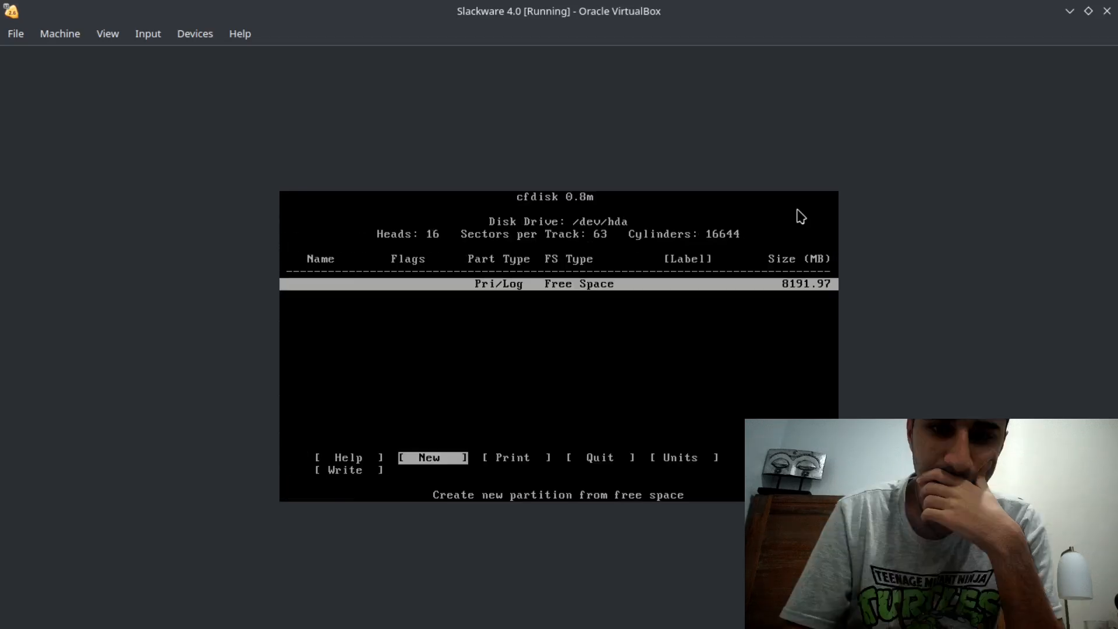
key("Return")
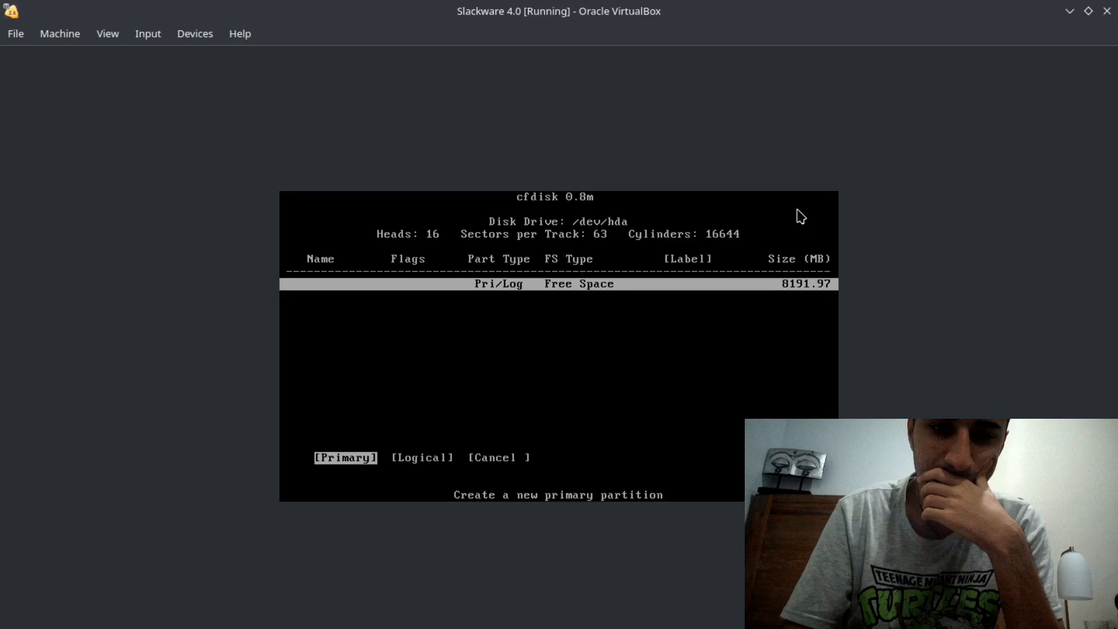
key("Return")
key("Return")
- List cfdisk's filesystem types for the new partition, and switch to the browser to ask ChatGPT what Linux extended means
key("t")
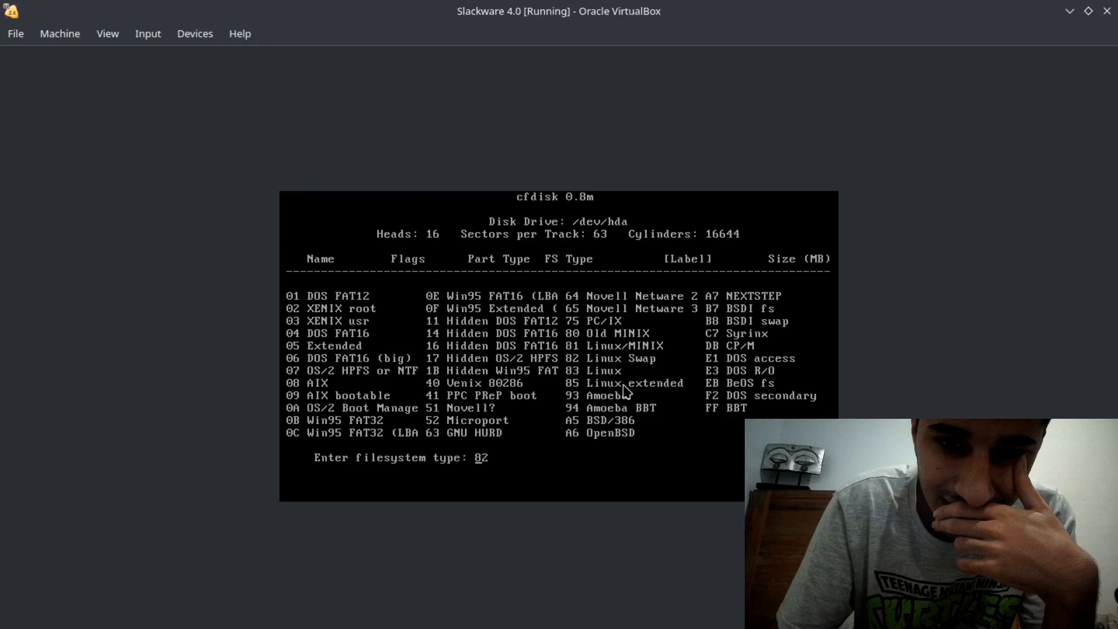
key("shift+Return")
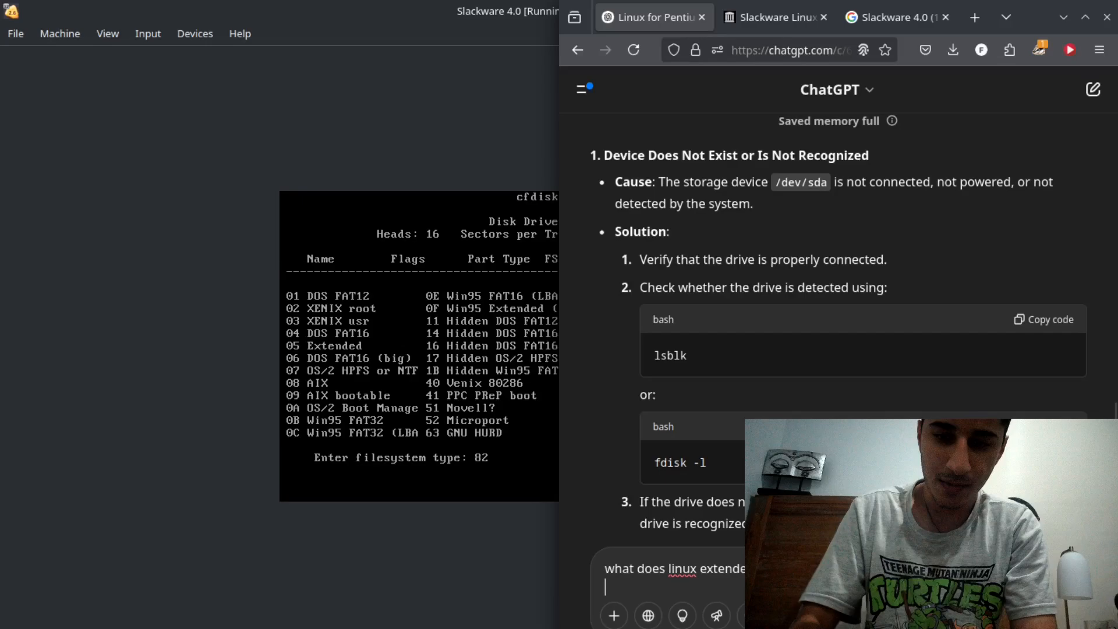
key("Return")
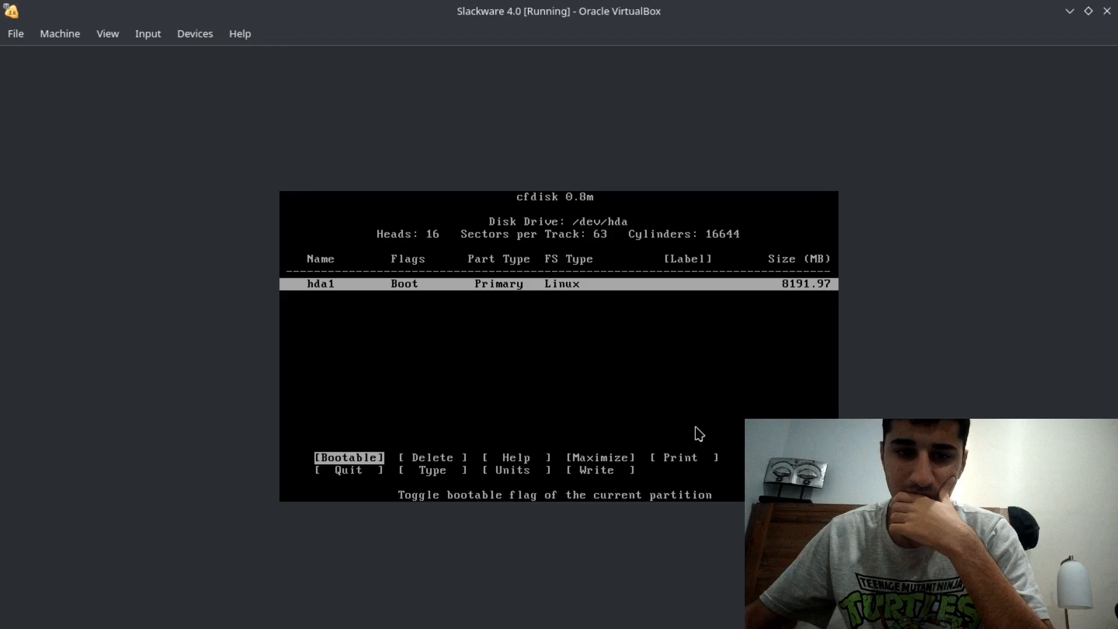
- Quit cfdisk and format /dev/hda1 as ext2 with 1 inode per 4096 bytes in the Slackware installer
key("q")
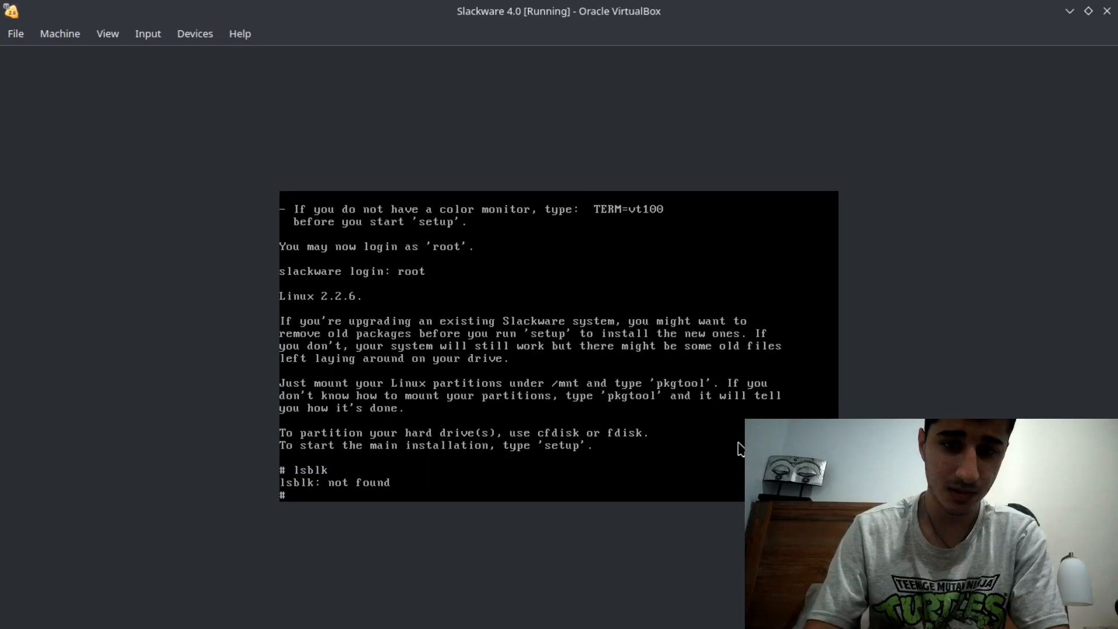
type("c")
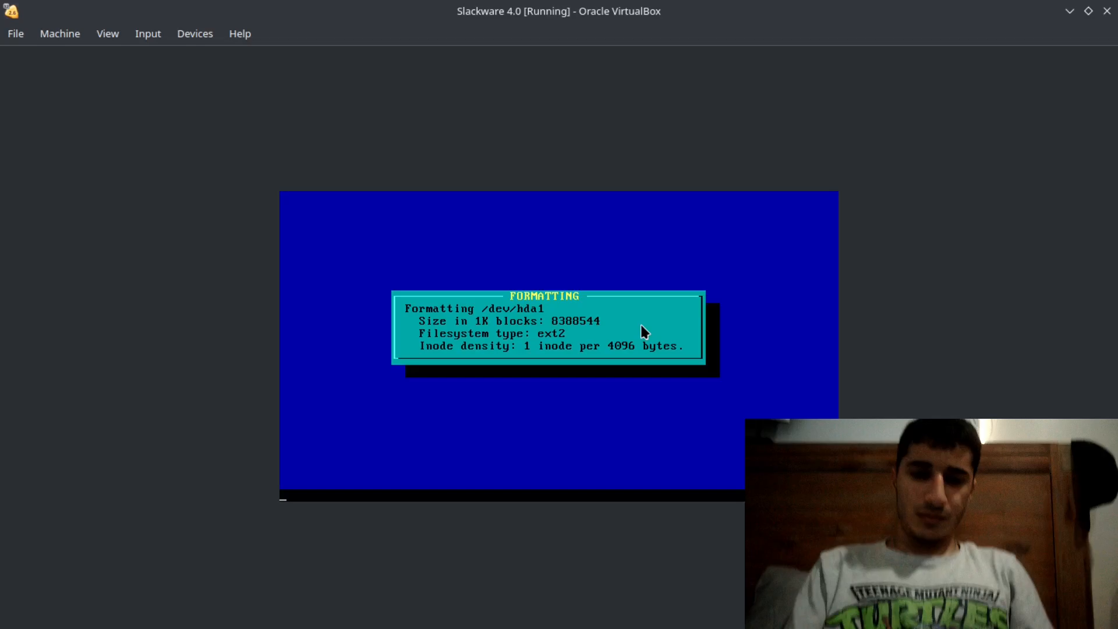
- Switch to the browser and read ChatGPT's answer about Wine in Slackware 4.0 during the formatting
key("alt+Tab")
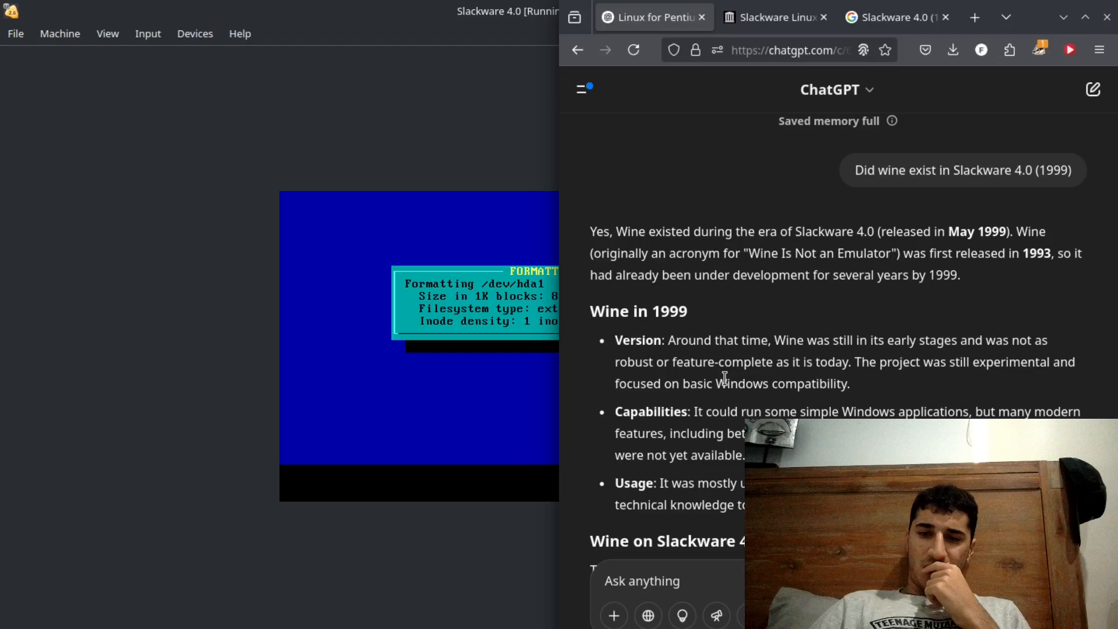
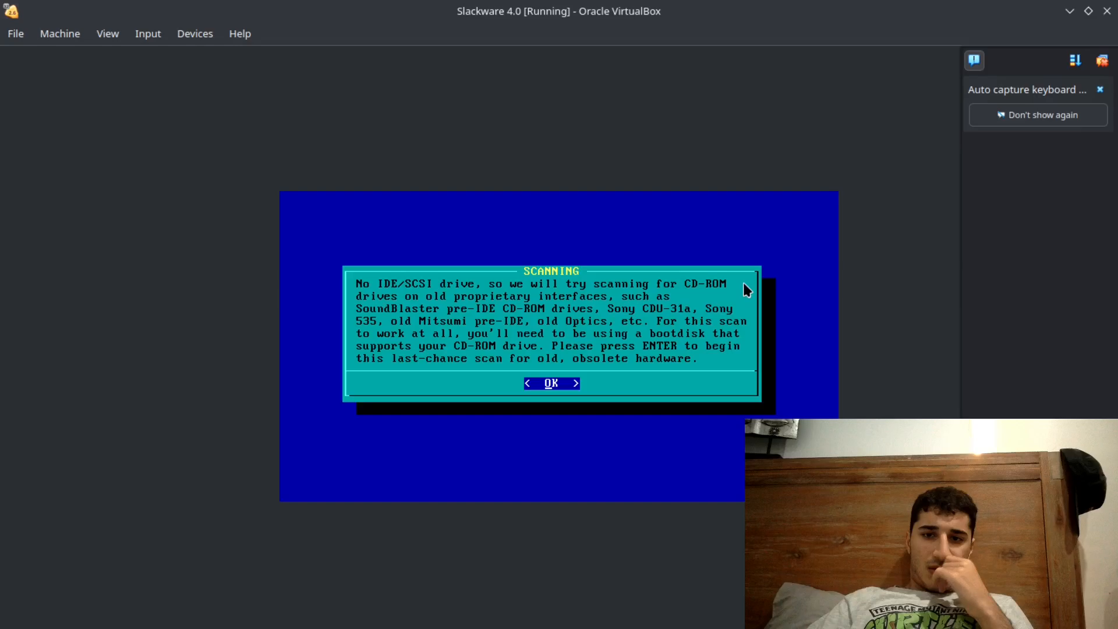
- Try the last-chance scan for CD-ROM drives on old proprietary interfaces, and return to the main Slackware setup menu
key("Return")
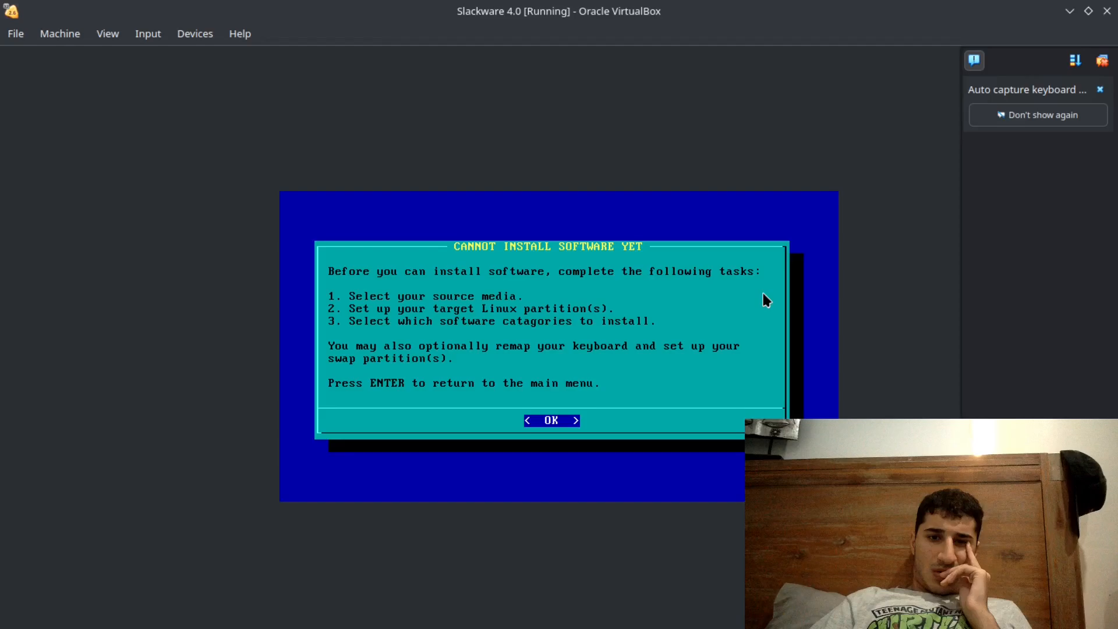
key("Return")
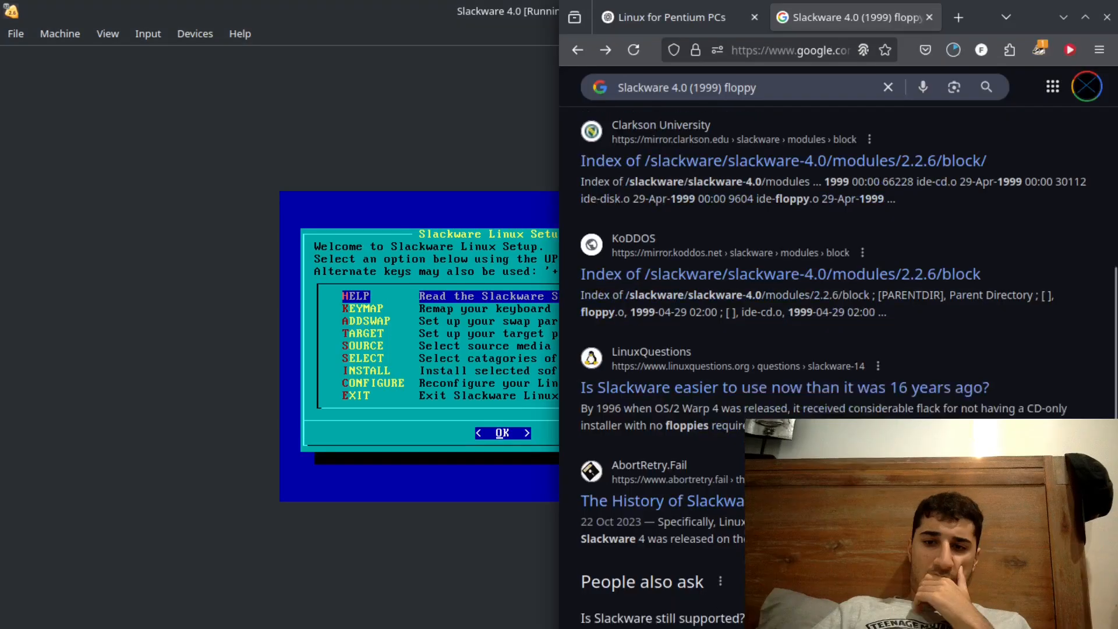
- Select the Slackware Linux 4.0 installation disc under the IDE controller in the virtual machine's storage settings
scroll(838, 367, "down", 1)
scroll(838, 367, "down", 1)
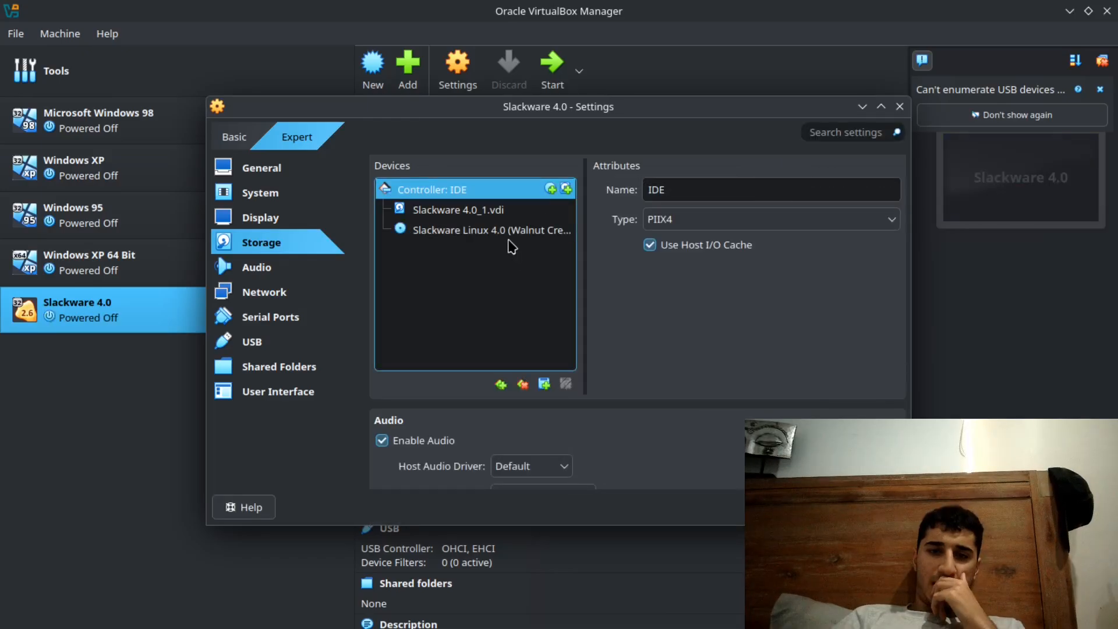
left_click(507, 233)
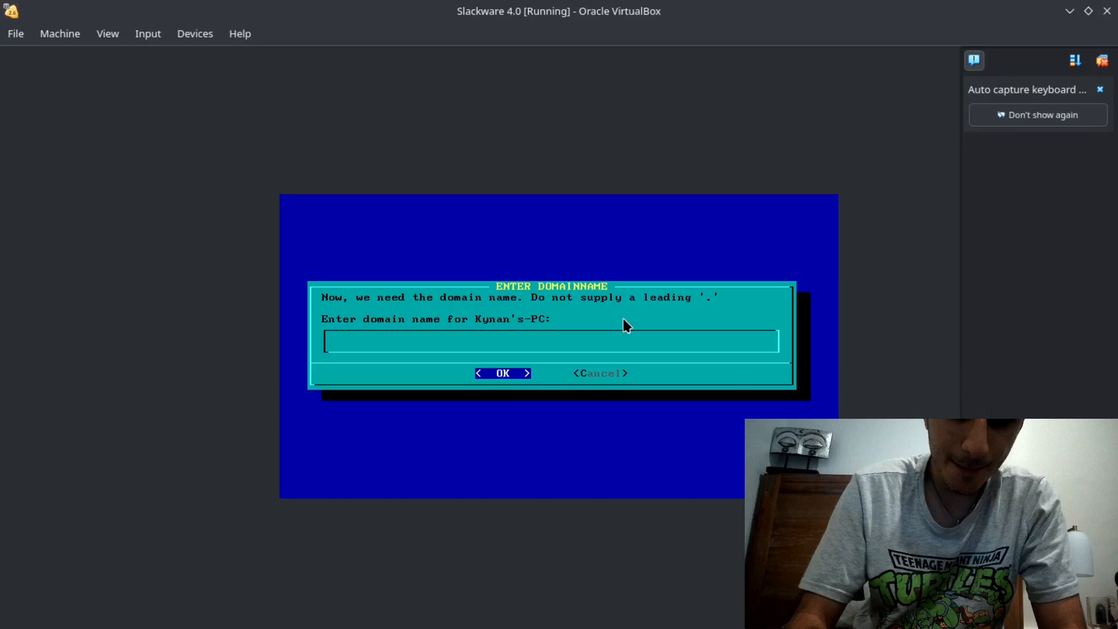
- Set the machine's domain name to the owner's shortened first name in the Slackware network configuration
type("Kyna")
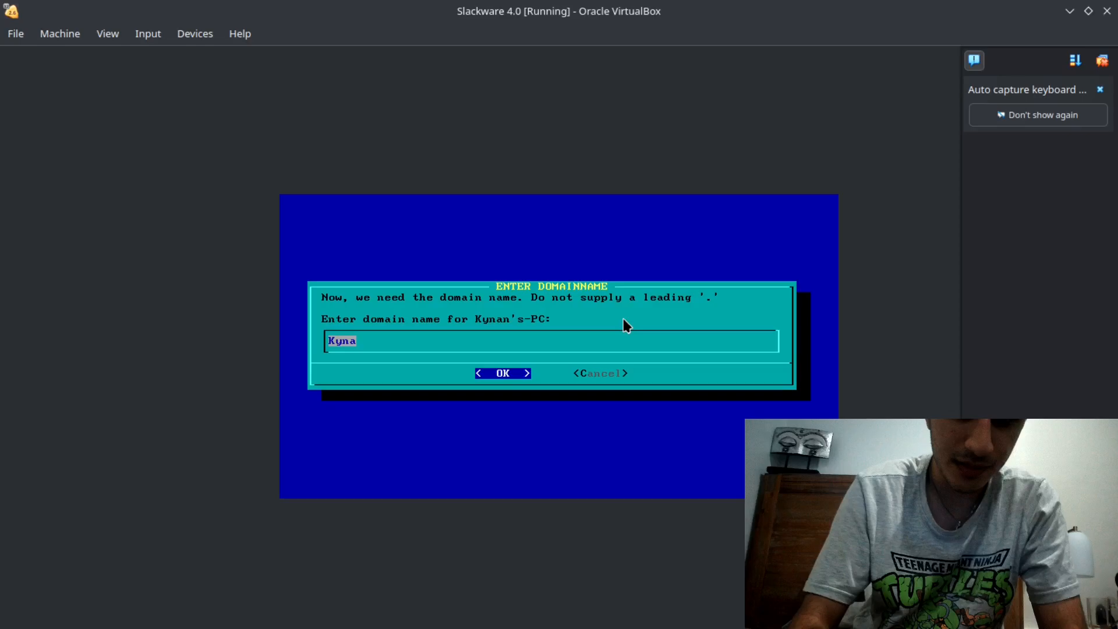
key("Return")
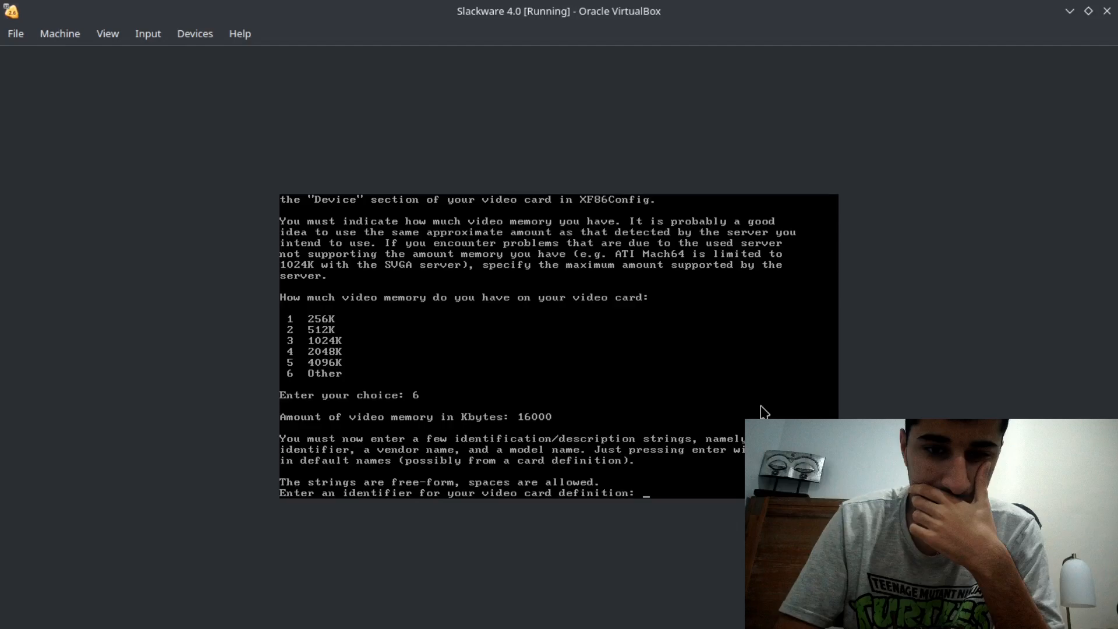
- Enter "Virtal" as the identifier for the video card definition in the XF86Config setup
type("Virtal")
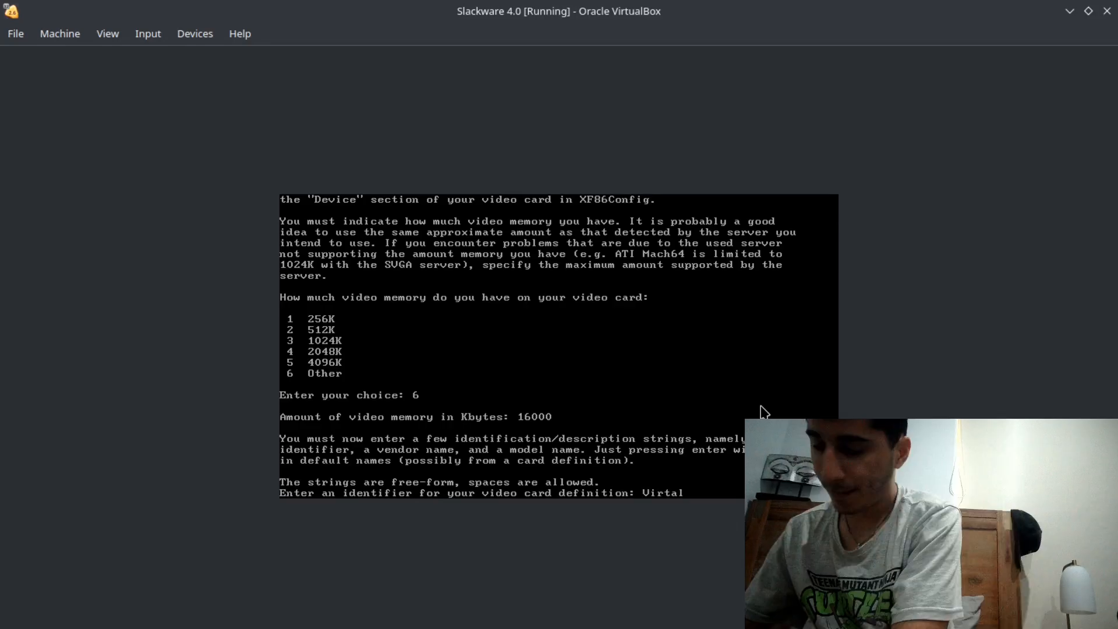
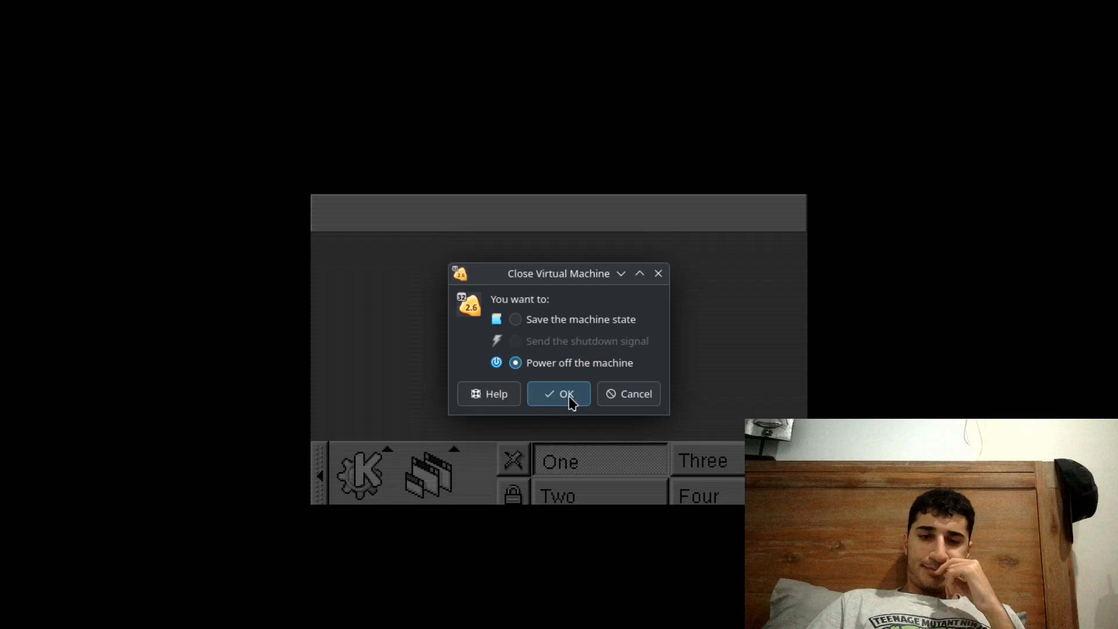
- Power off the Slackware 4.0 virtual machine
left_click(570, 395)
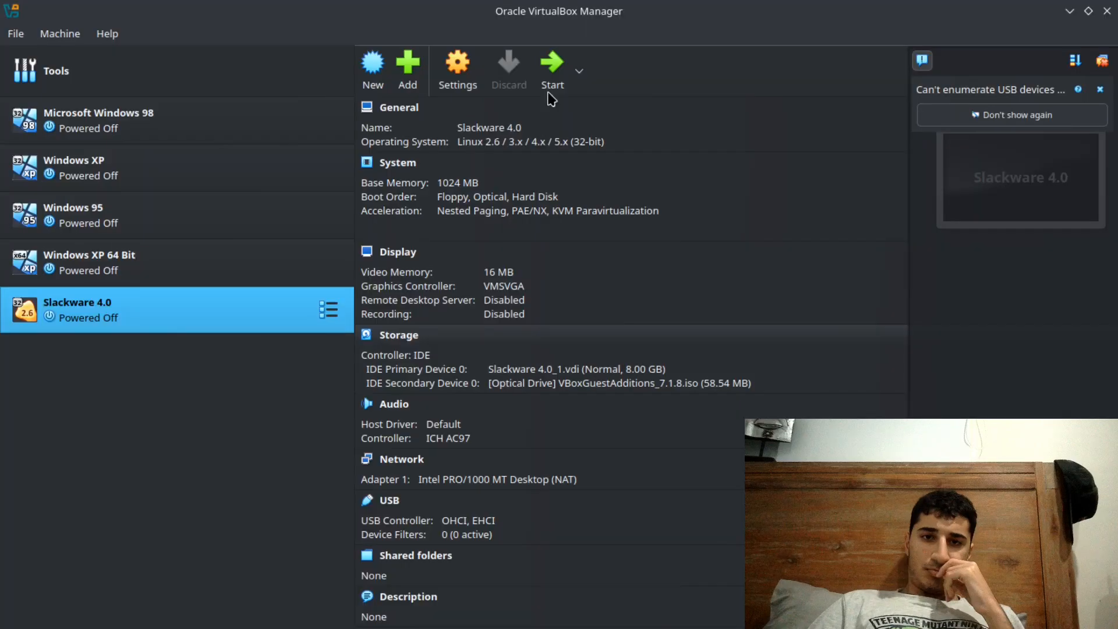
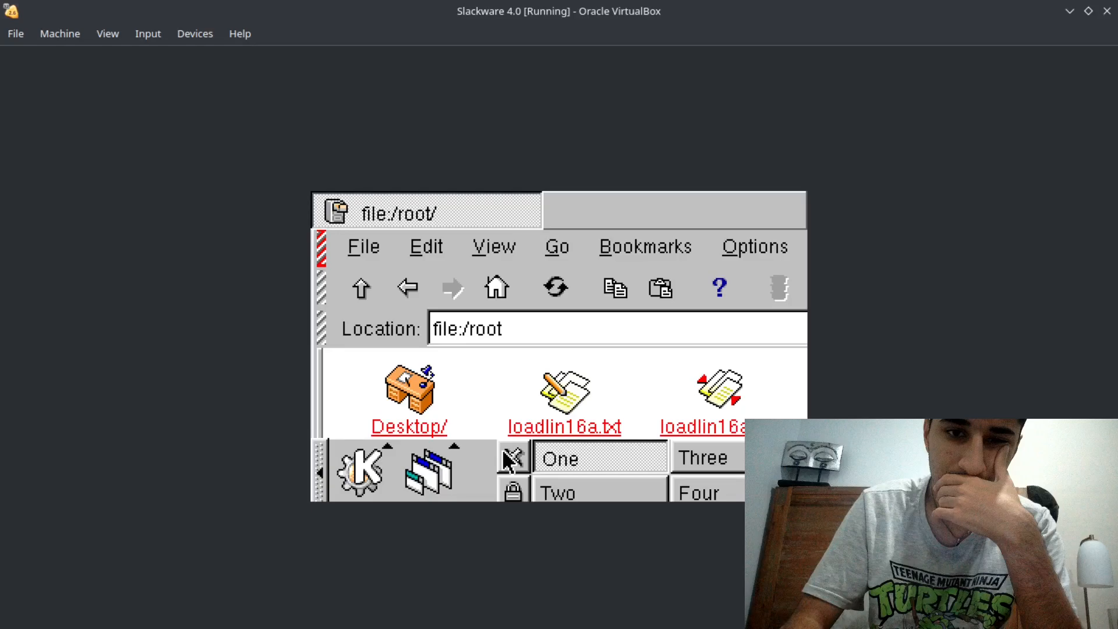
- Open the Desktop folder in the root home directory and go into its Autostart subfolder
double_click(409, 390)
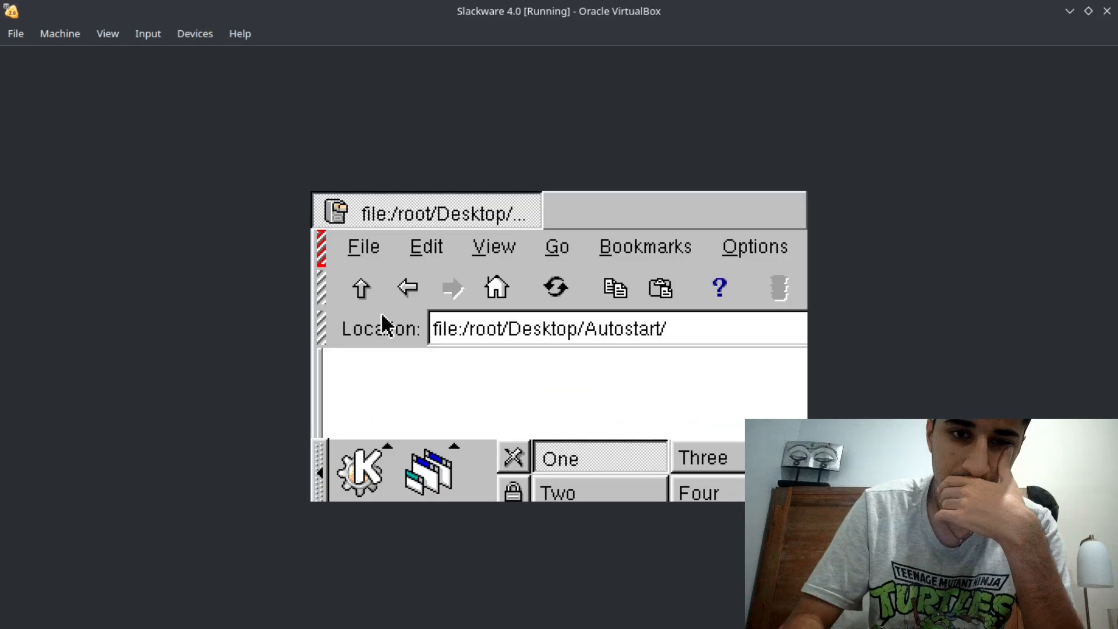